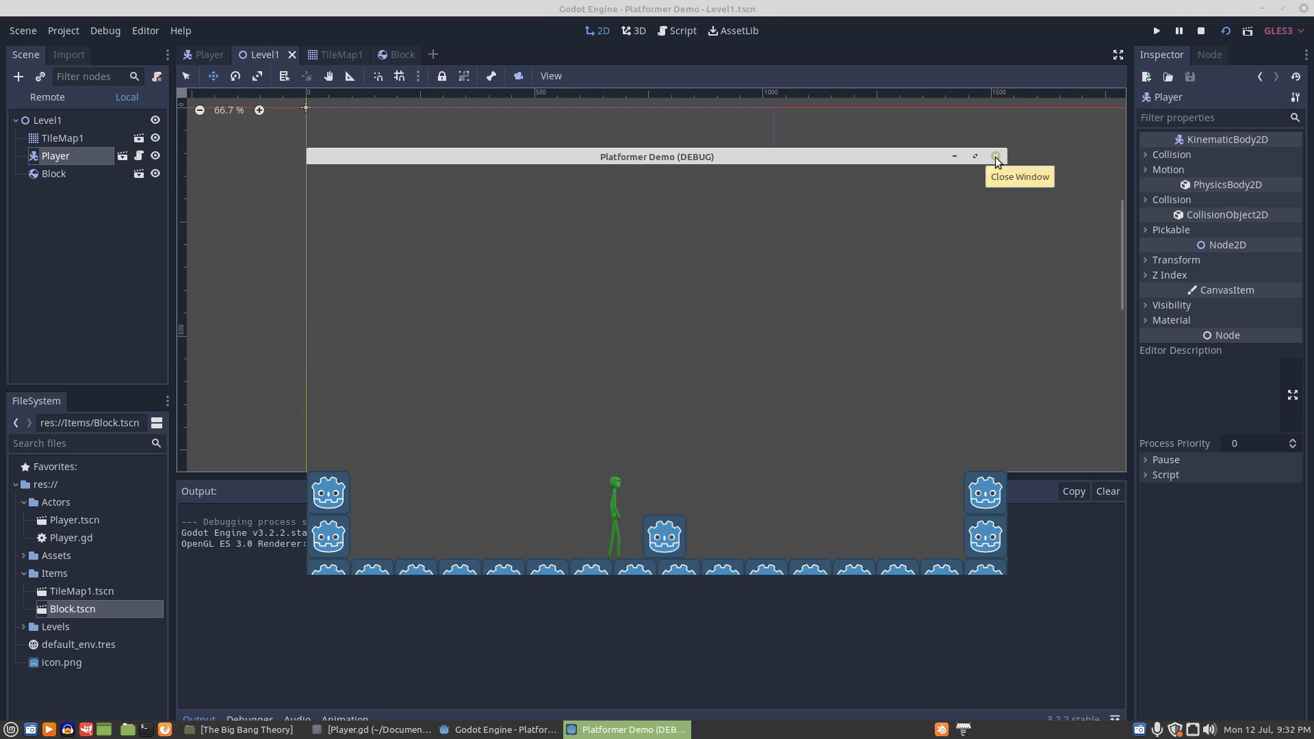
# Close the running game, open the Player scene and enlarge the 2D viewport to show the whole character.
pyautogui.click(995, 157)
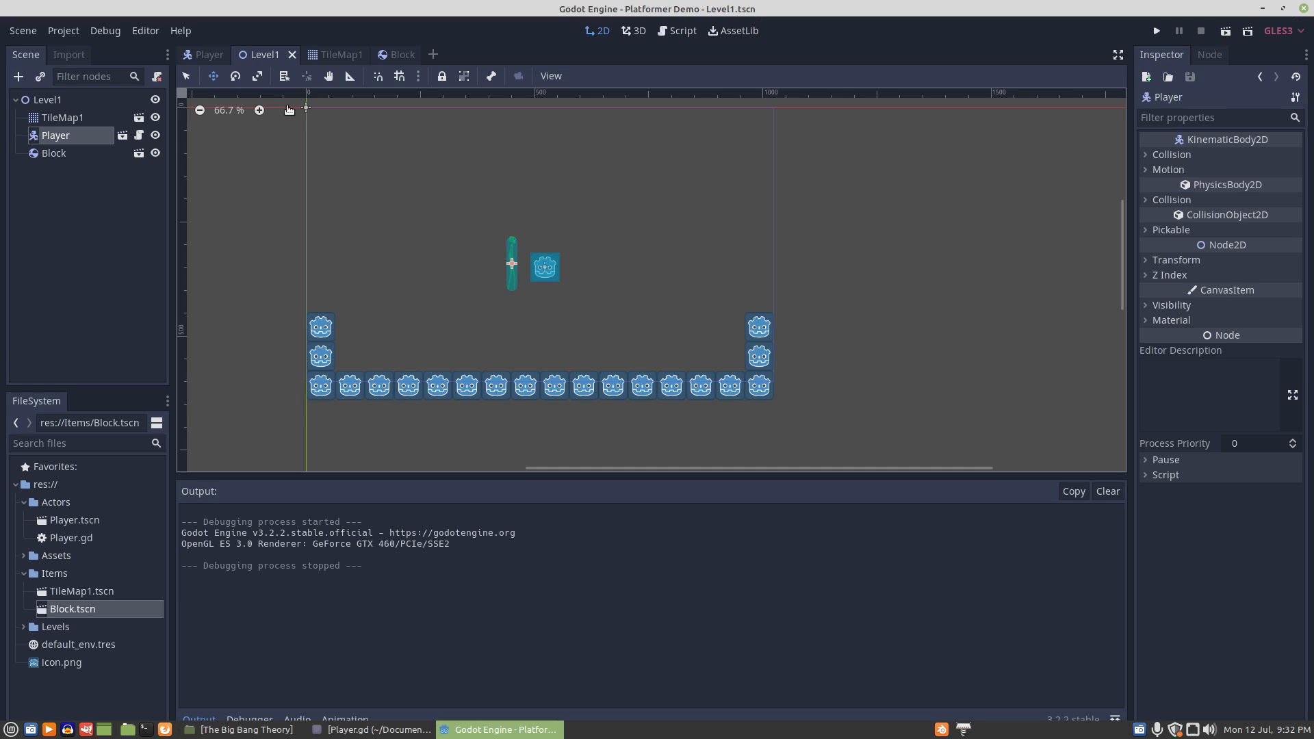
pyautogui.click(205, 59)
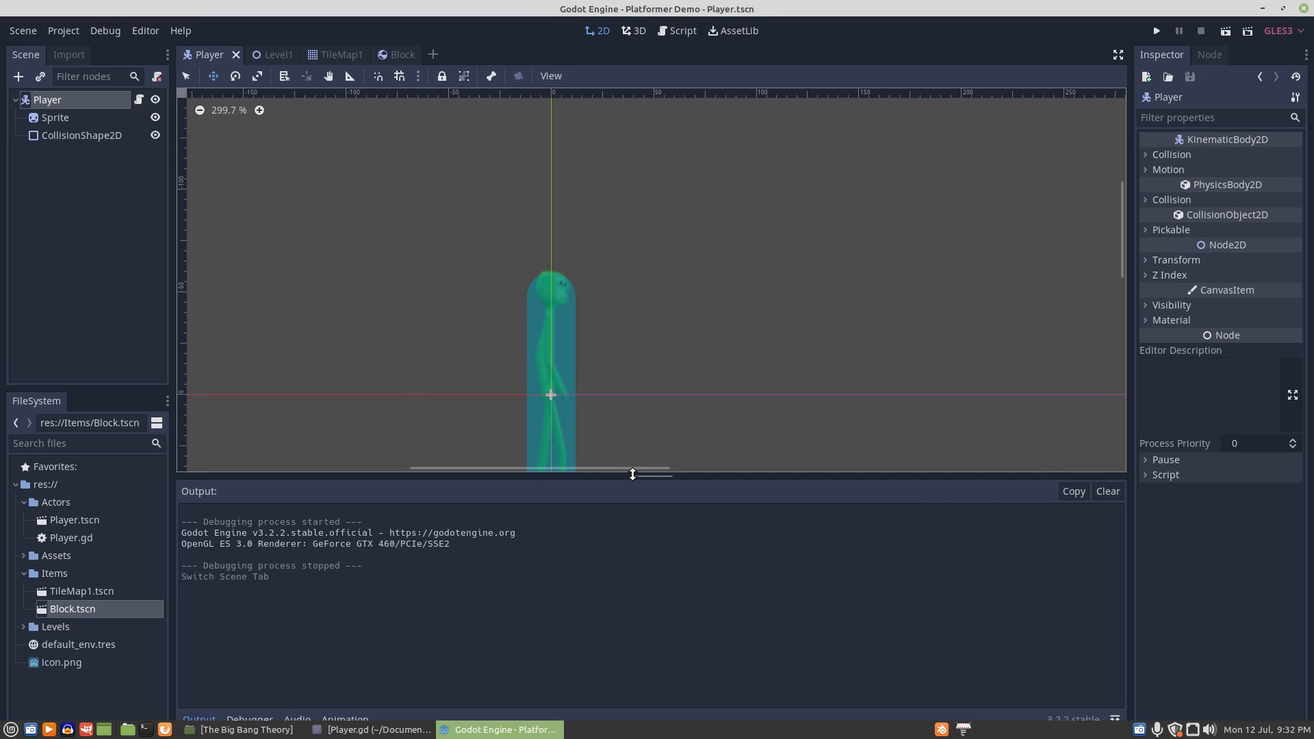
pyautogui.moveTo(633, 474); pyautogui.dragTo(635, 587)
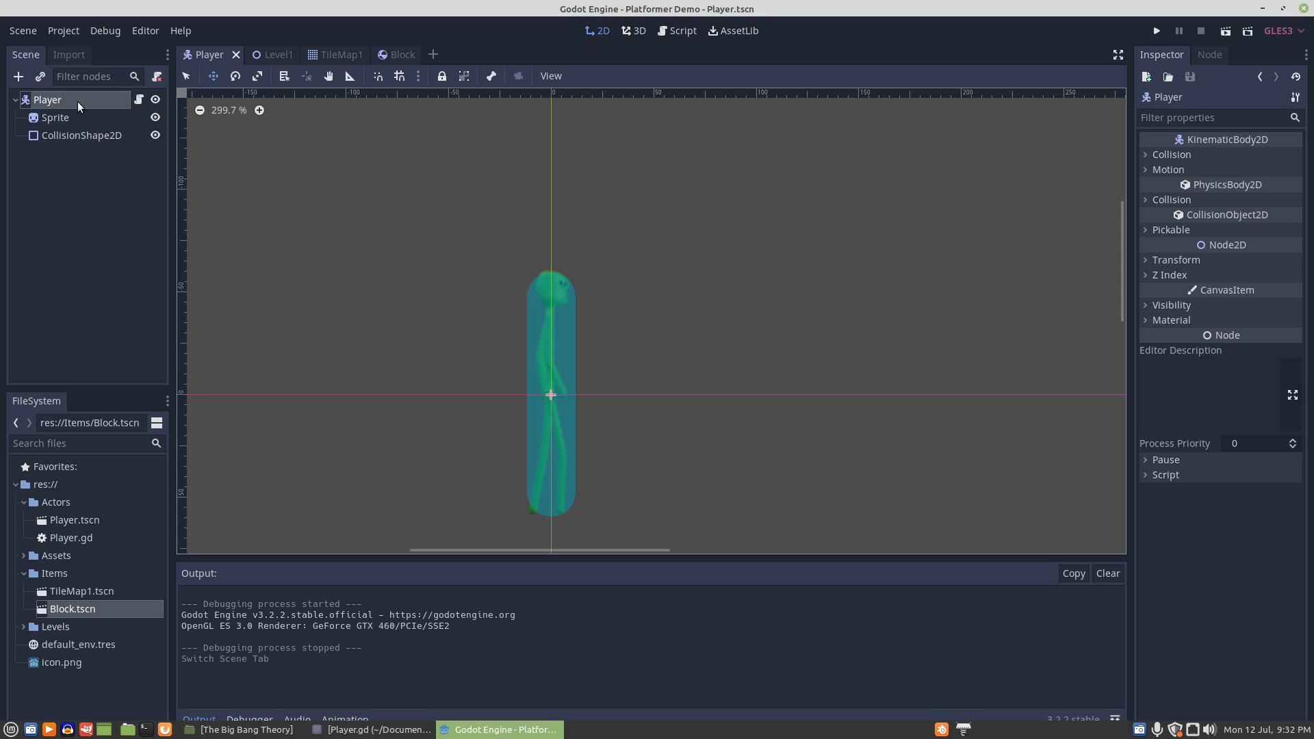
# Add an AnimationPlayer node as a child of the Player node.
pyautogui.rightClick(52, 103)
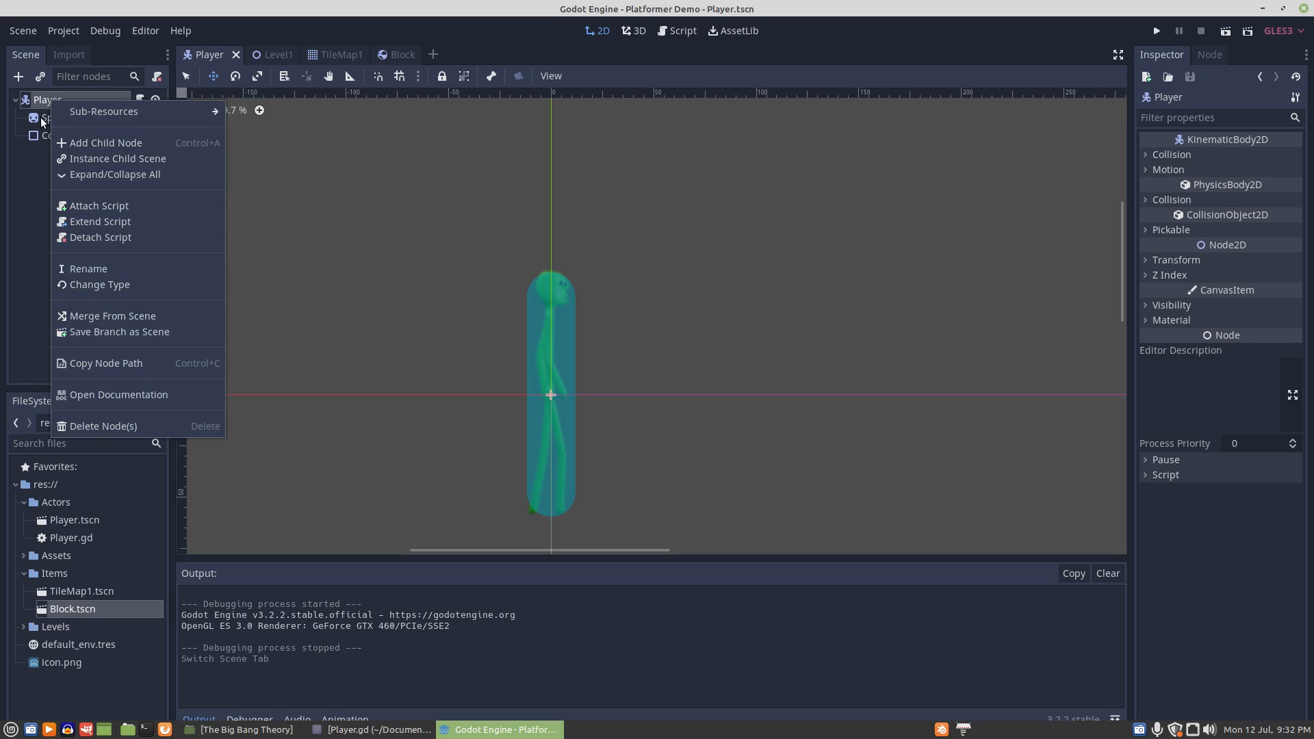
pyautogui.click(91, 143)
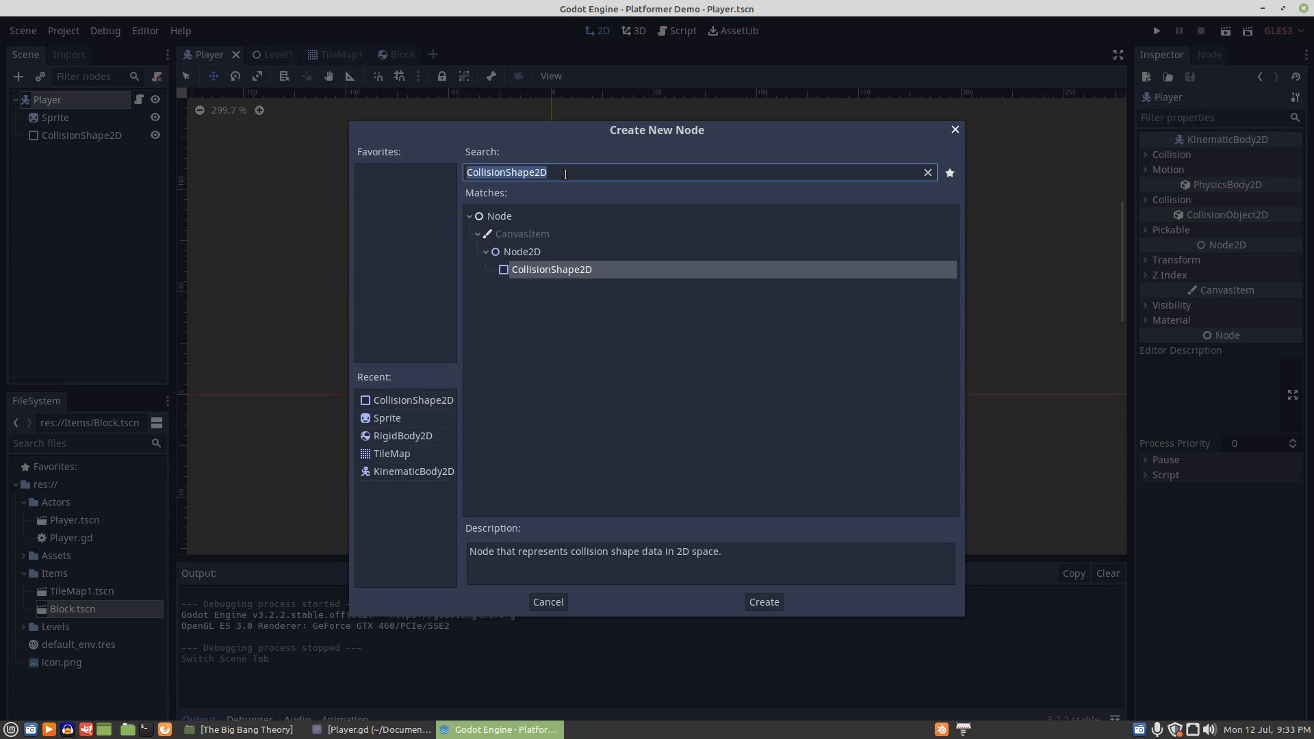
pyautogui.write('ani')
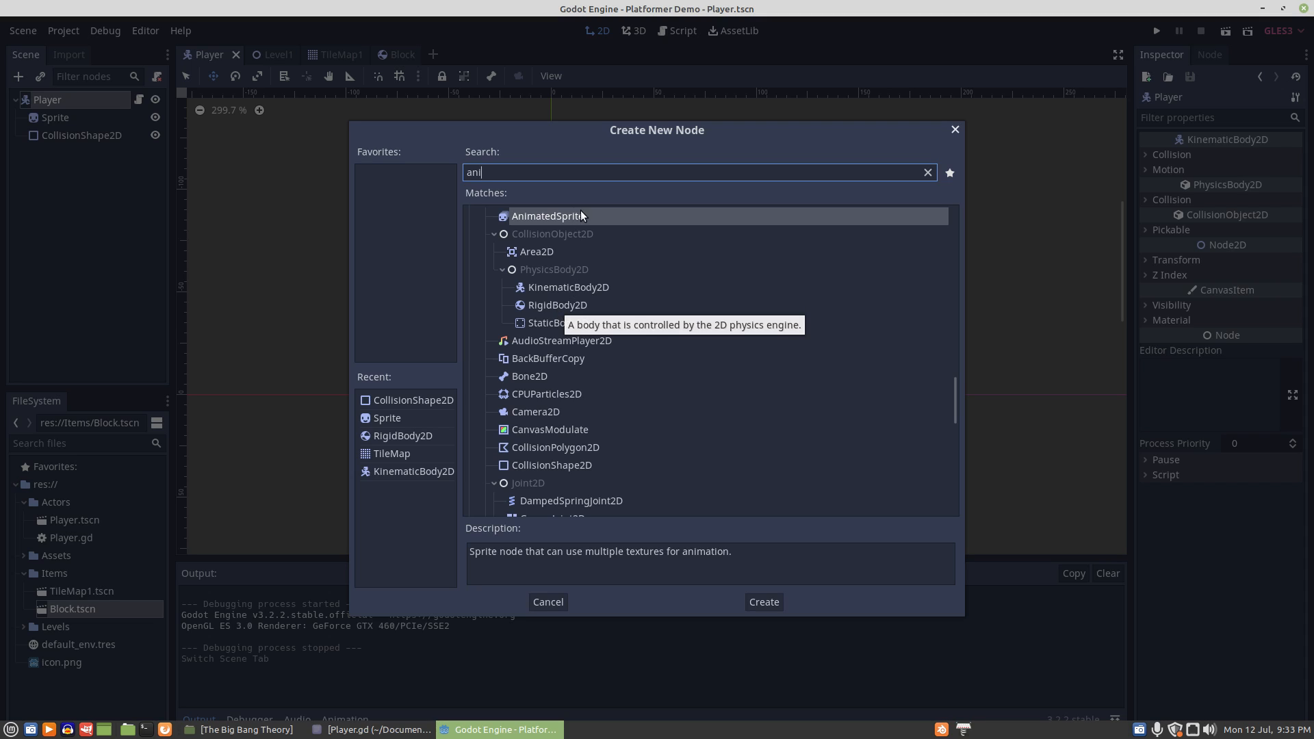
pyautogui.write('m')
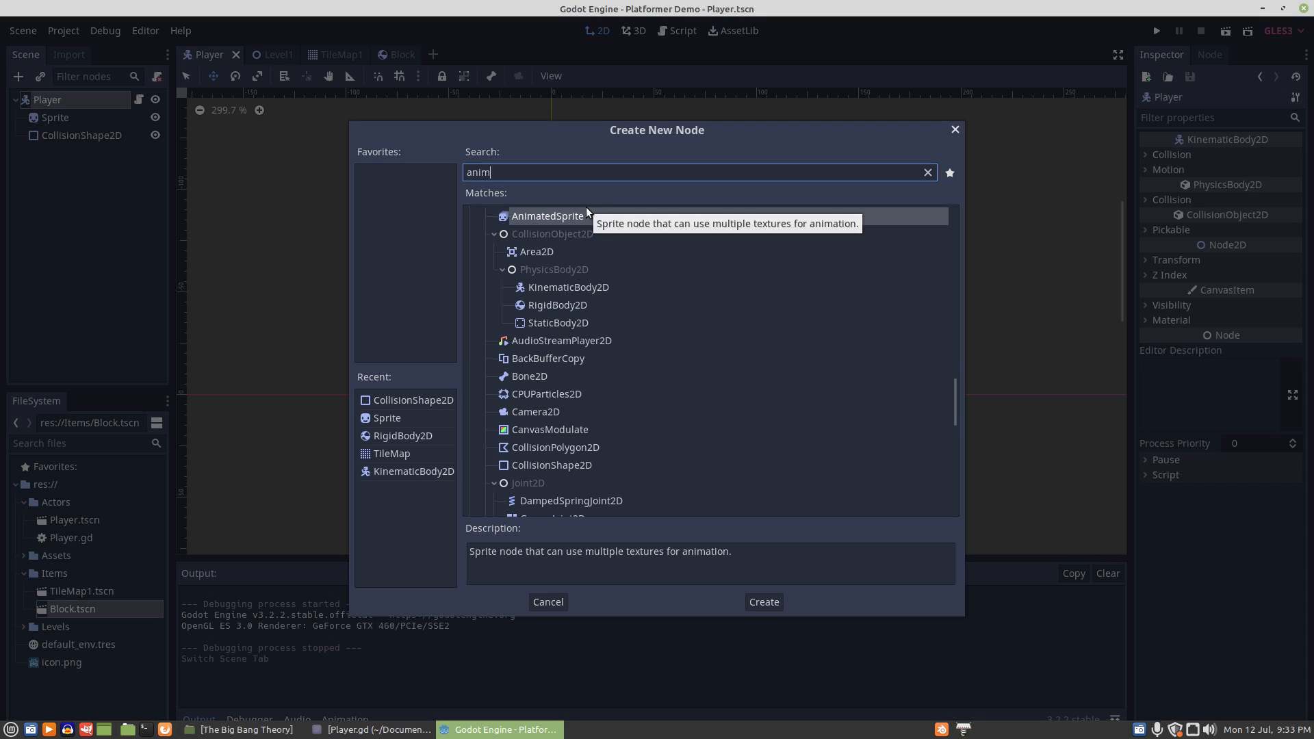
pyautogui.write('at')
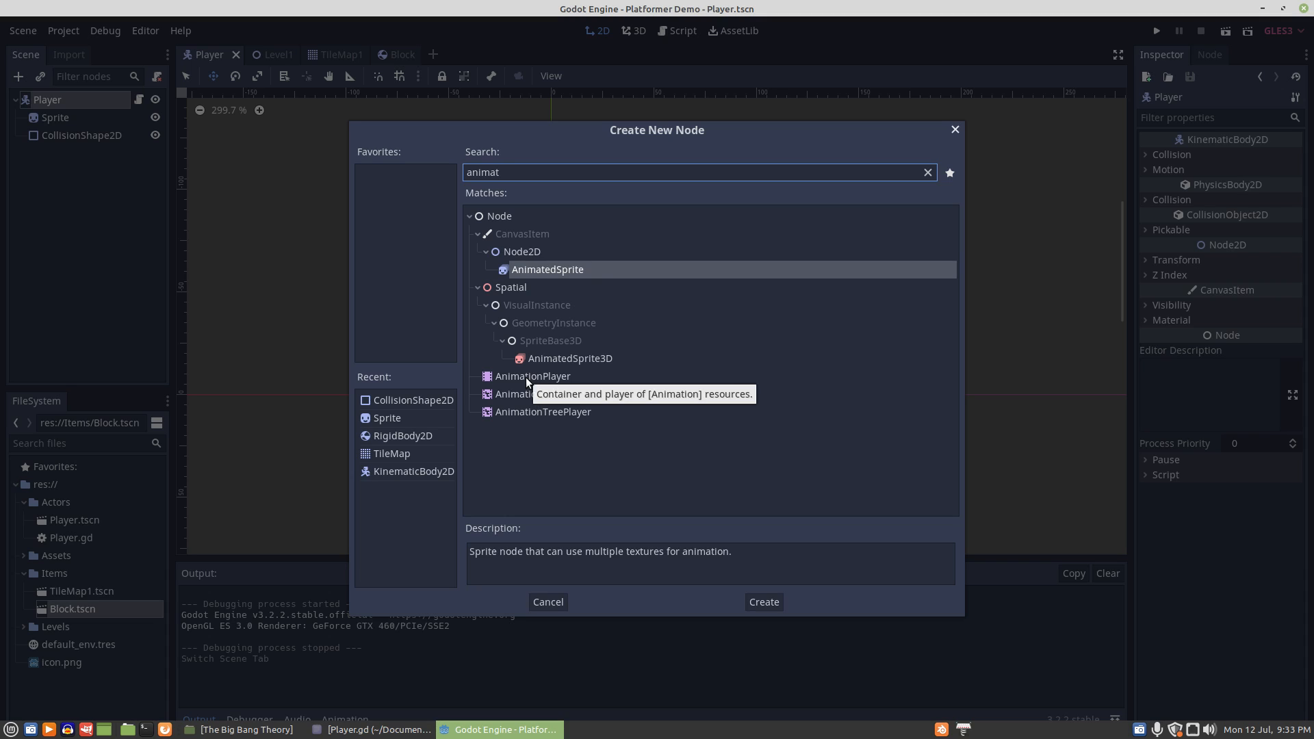
pyautogui.doubleClick(526, 376)
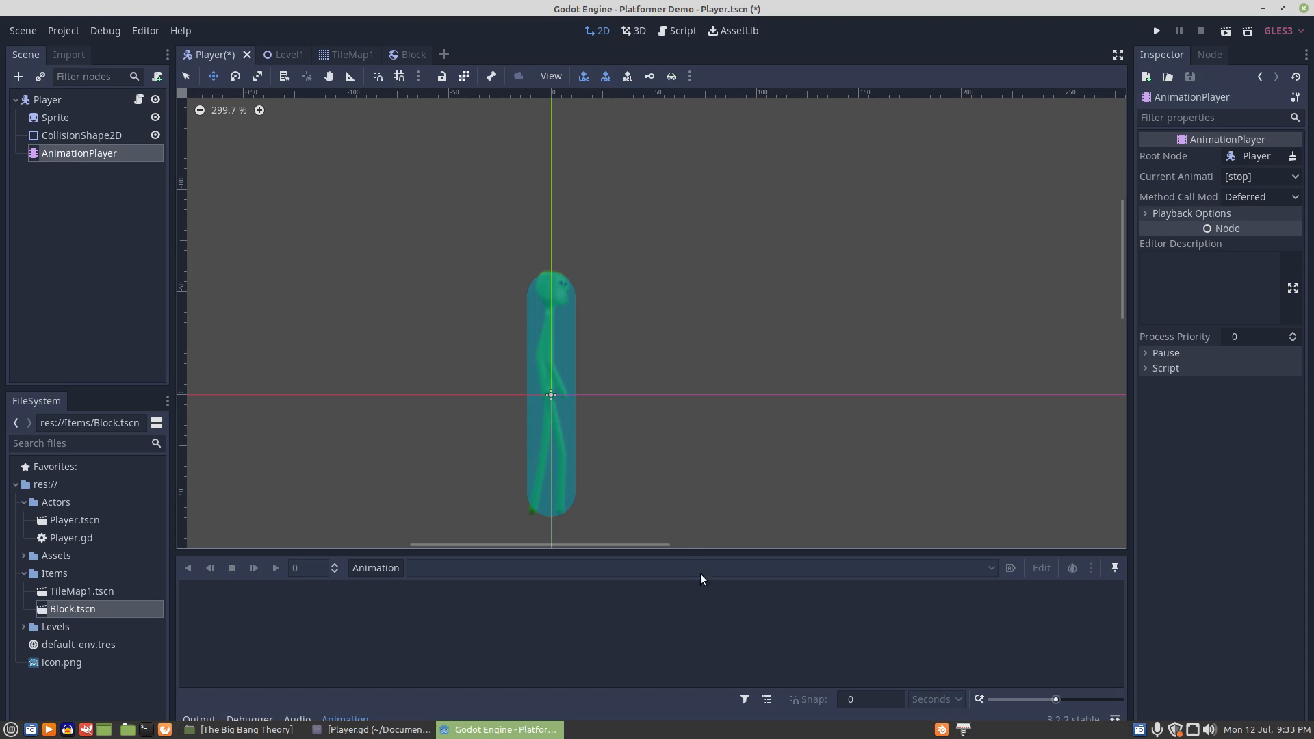
# Enlarge the animation editor and create a new animation named idle.
pyautogui.moveTo(672, 552); pyautogui.dragTo(673, 504)
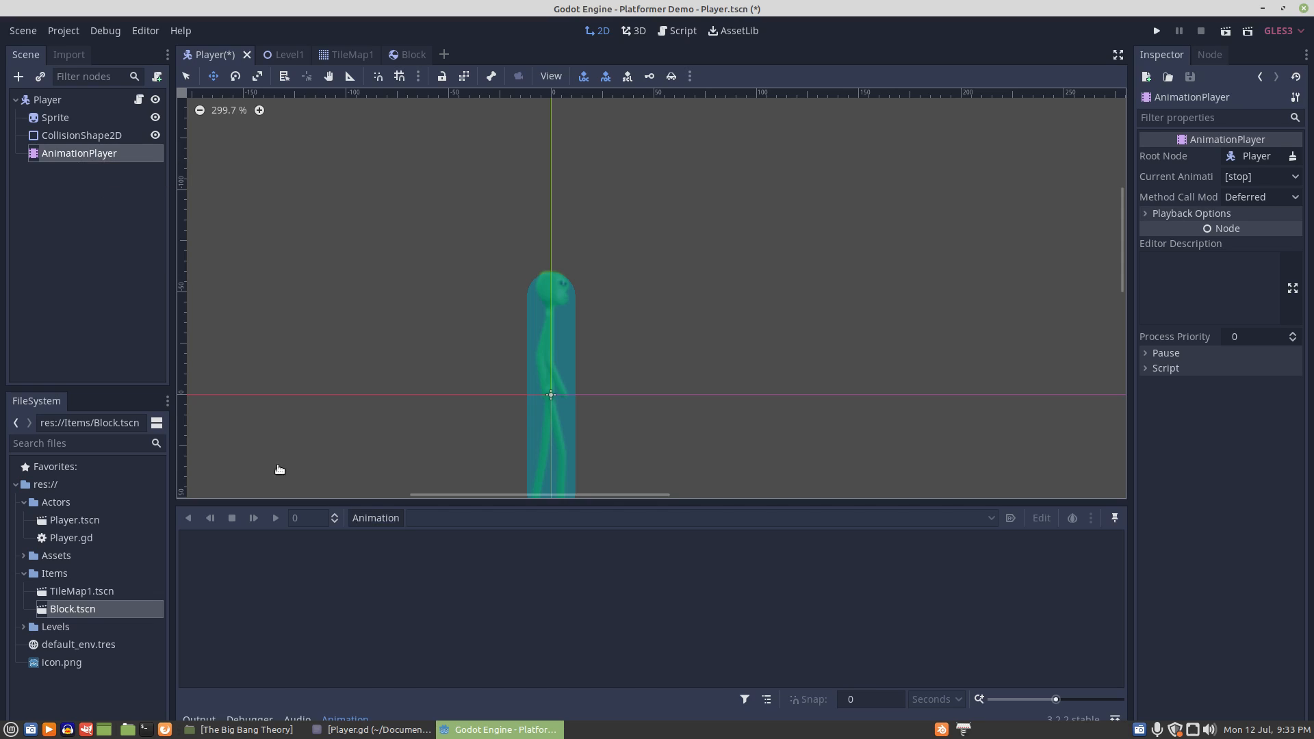
pyautogui.click(368, 518)
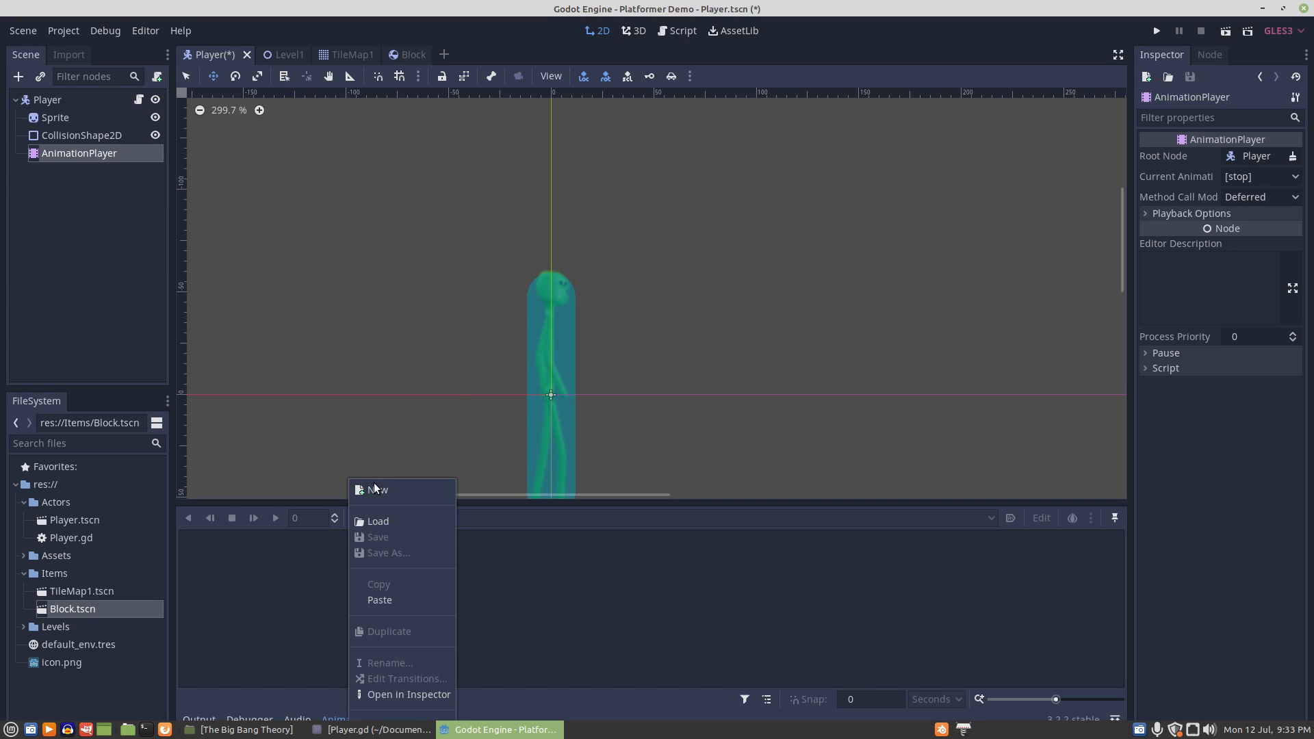
pyautogui.click(377, 490)
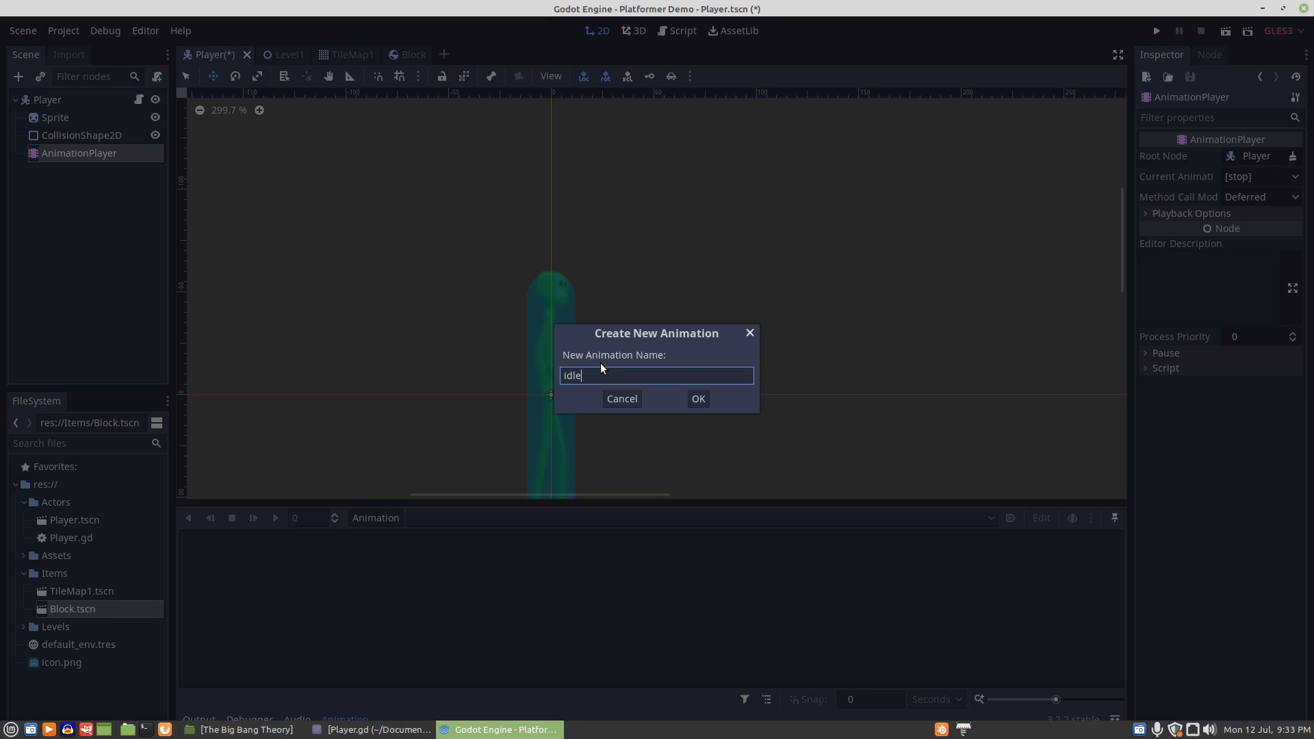
pyautogui.click(698, 399)
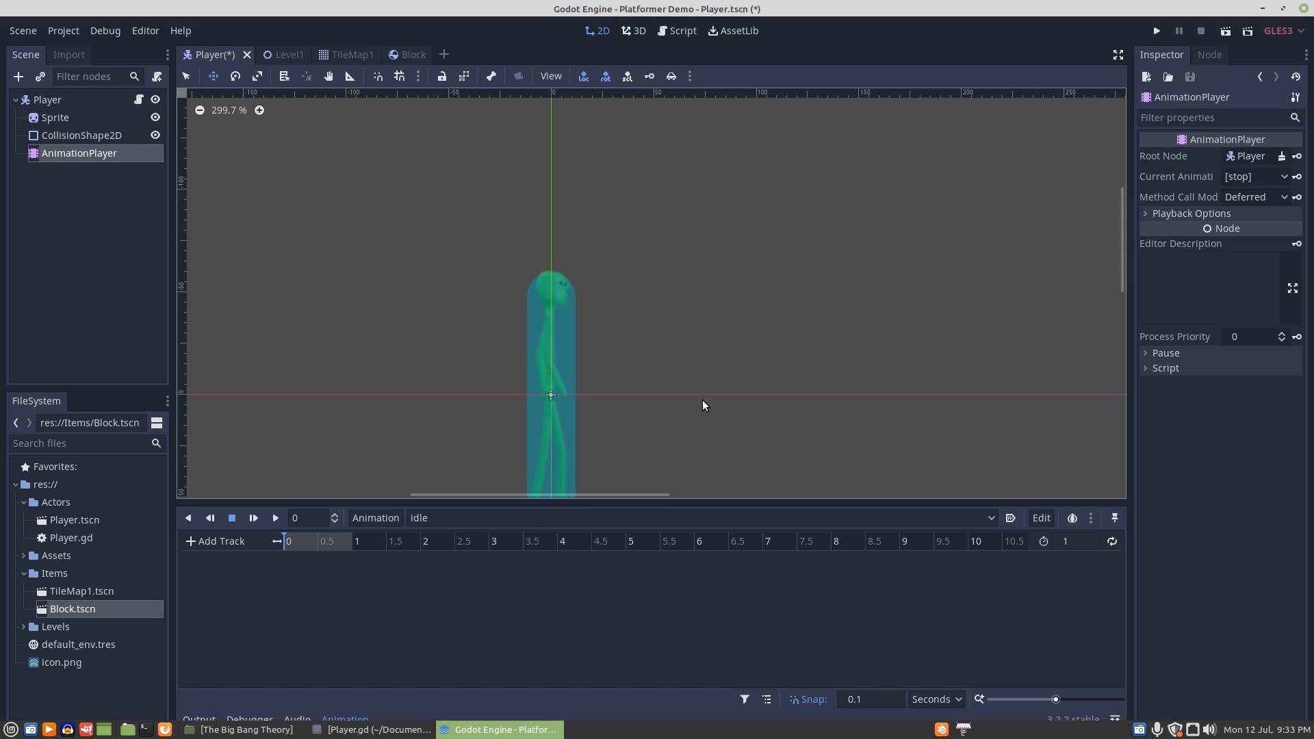
# Set the length of the idle animation to 0.01 seconds.
pyautogui.click(1068, 544)
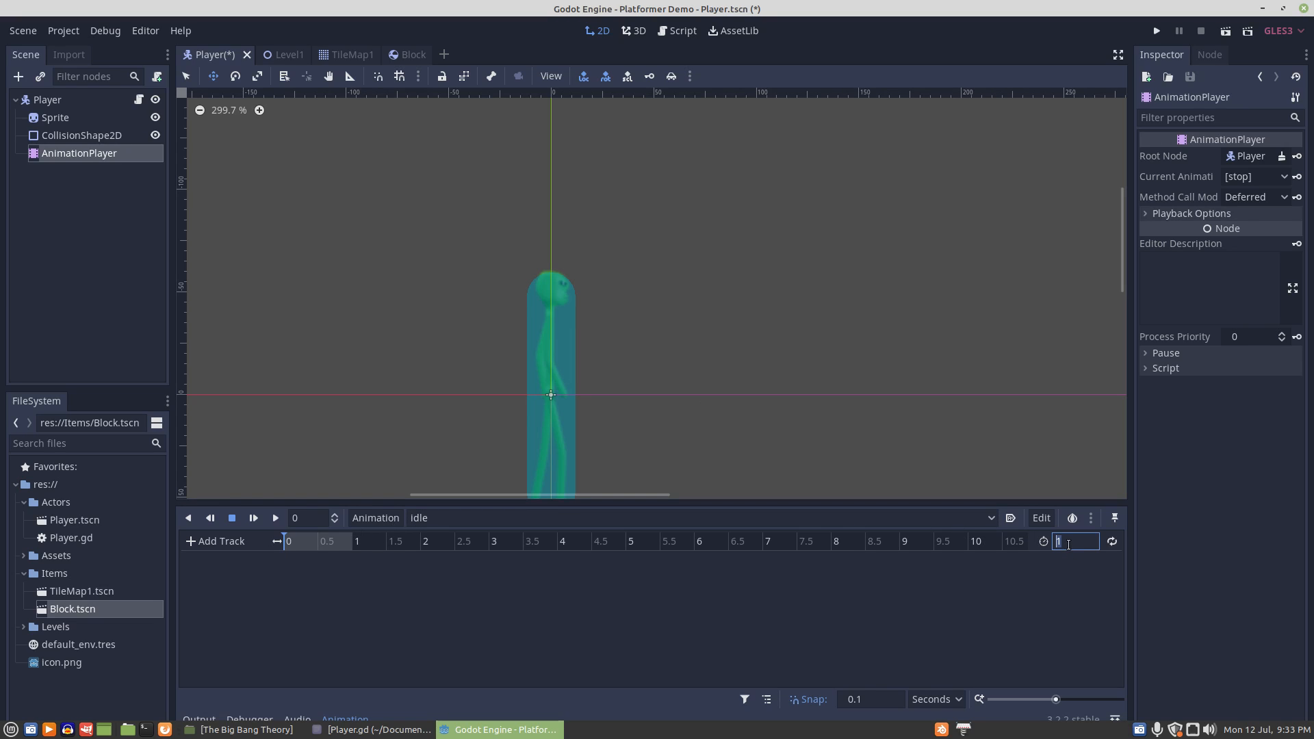
pyautogui.write('.0')
pyautogui.press('Return')
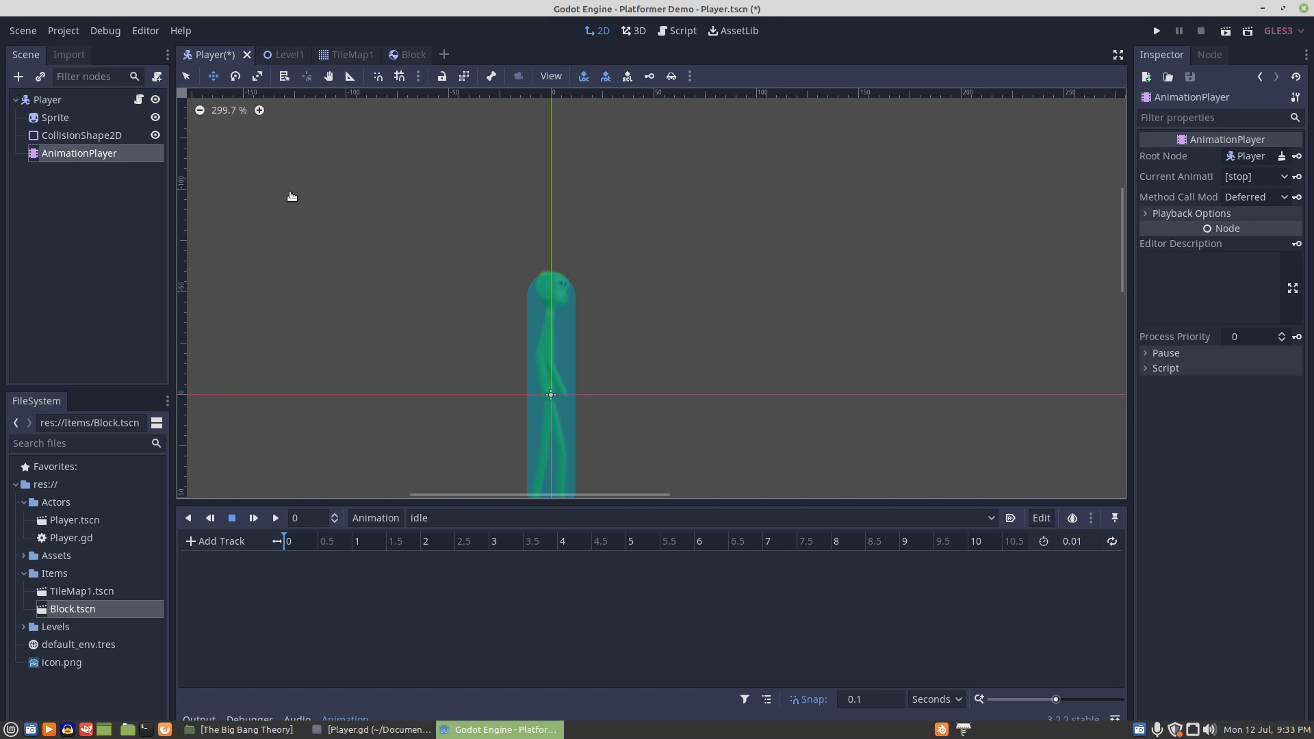
# Key the Sprite's Frame property at 0 in a new track of the idle animation and make idle autoplay on load.
pyautogui.click(62, 118)
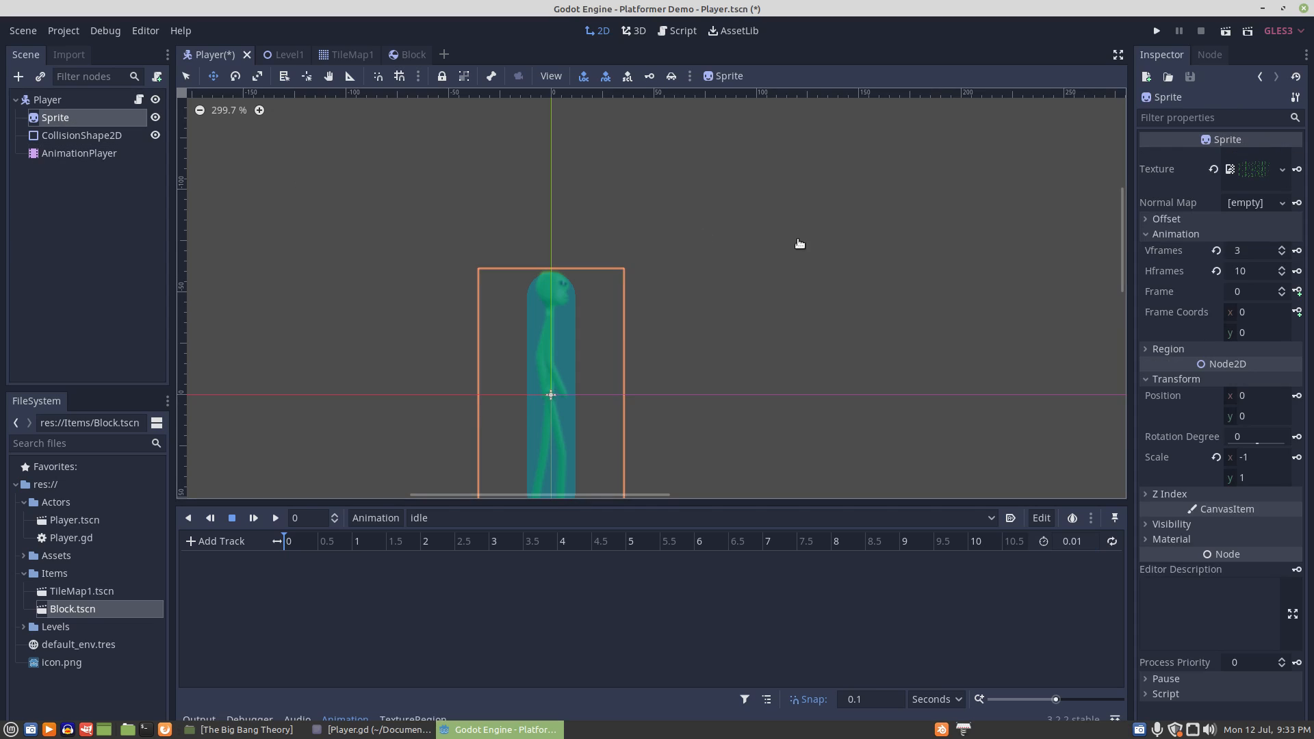
pyautogui.click(1297, 292)
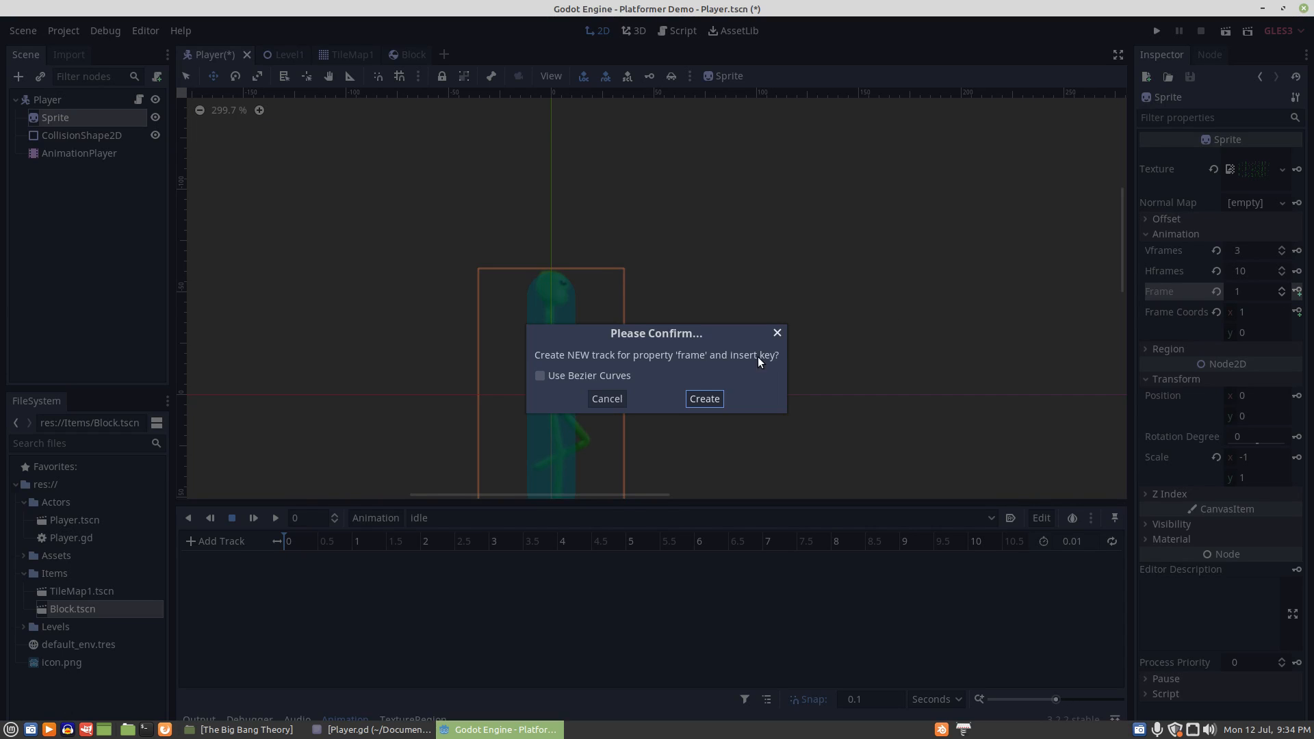
pyautogui.click(698, 400)
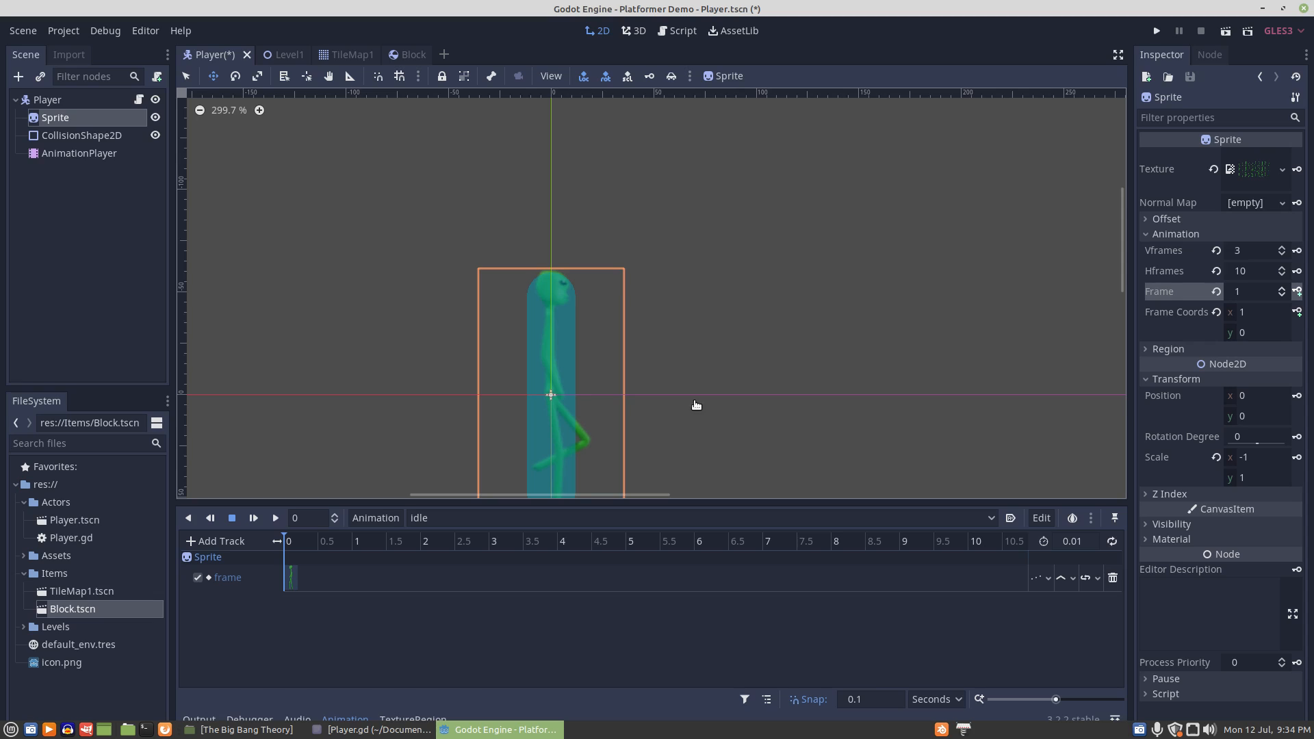
pyautogui.scroll(-2, 668, 423)
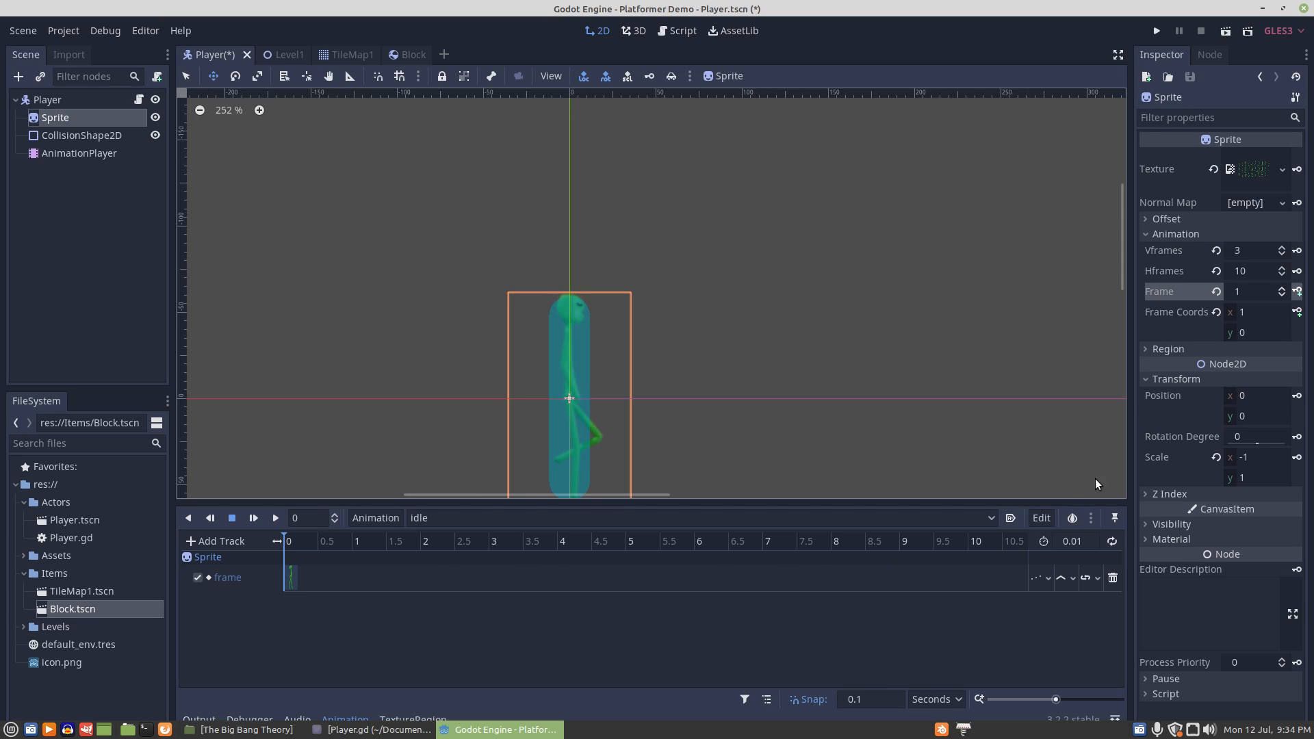
pyautogui.click(1010, 518)
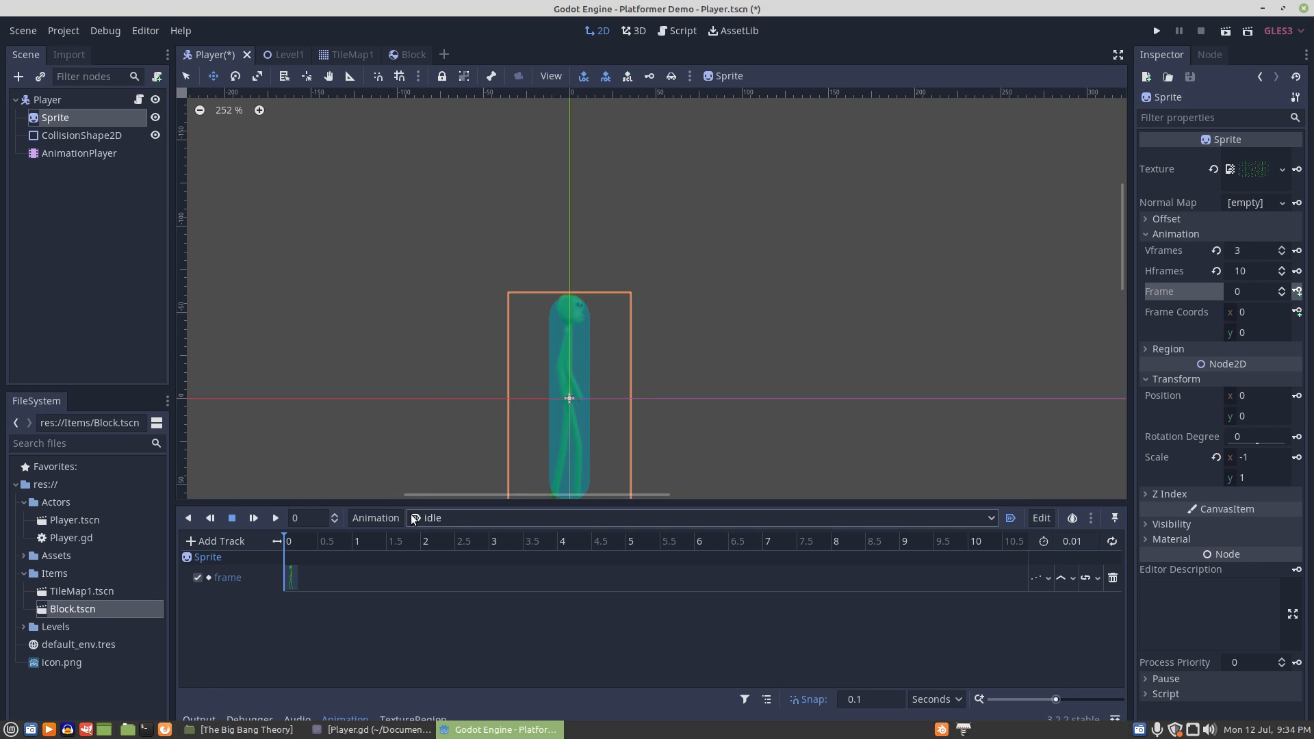
# Hide the CollisionShape2D node and center the full sprite in the 2D viewport.
pyautogui.scroll(-2, 606, 486)
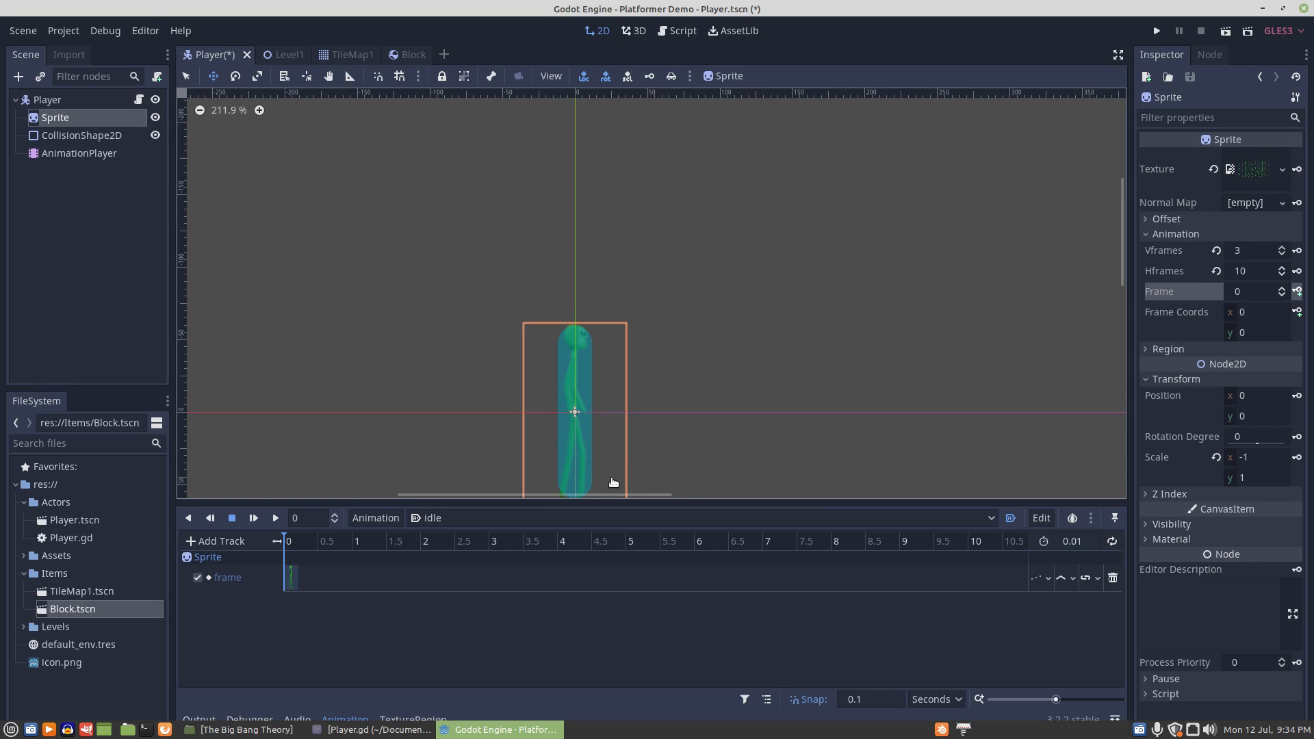
pyautogui.click(155, 135)
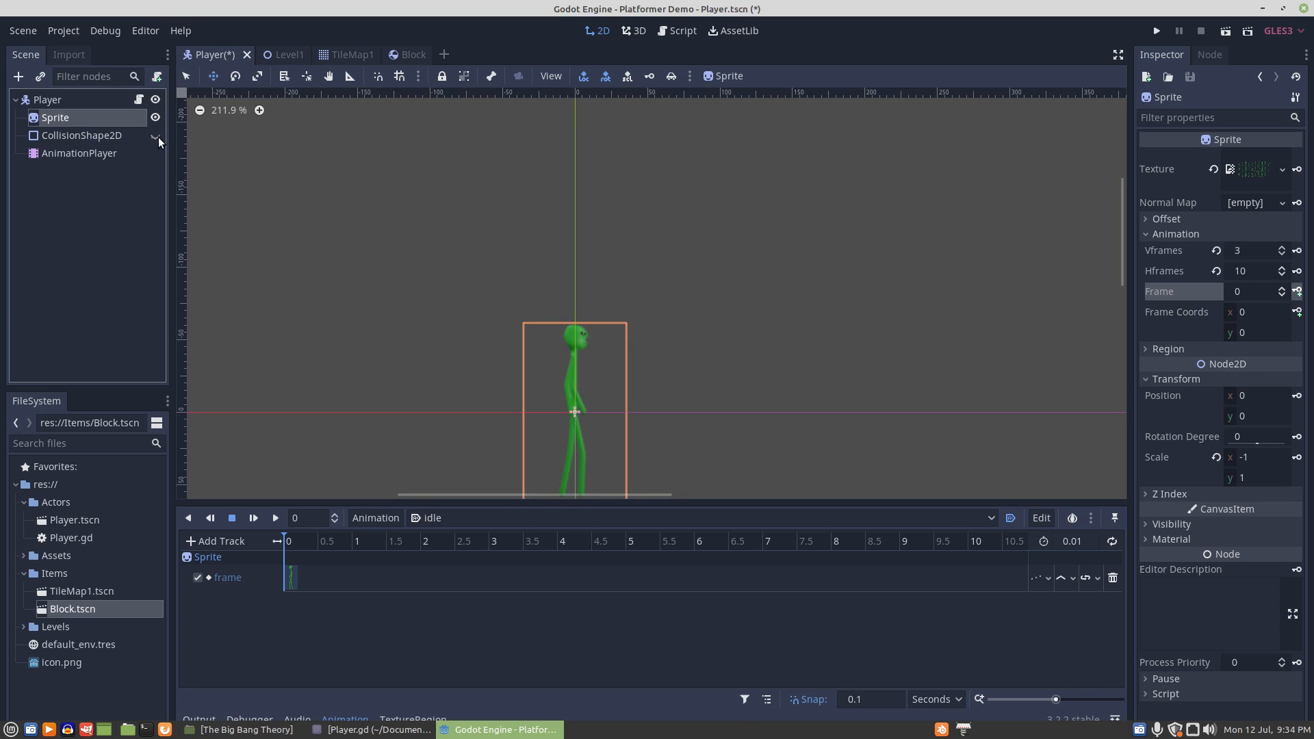
pyautogui.moveTo(706, 437); pyautogui.dragTo(707, 369, button='middle')
pyautogui.scroll(1, 710, 382)
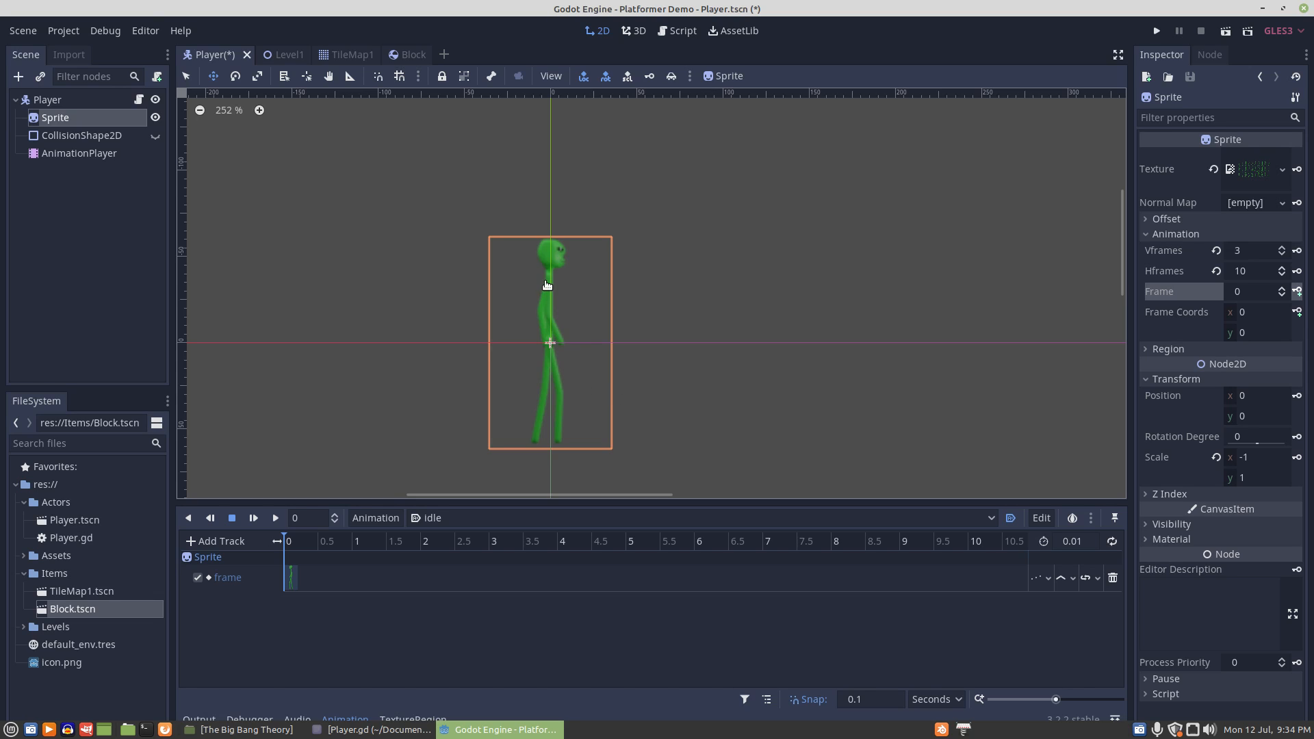
# Create a second animation named walk in the AnimationPlayer.
pyautogui.click(371, 516)
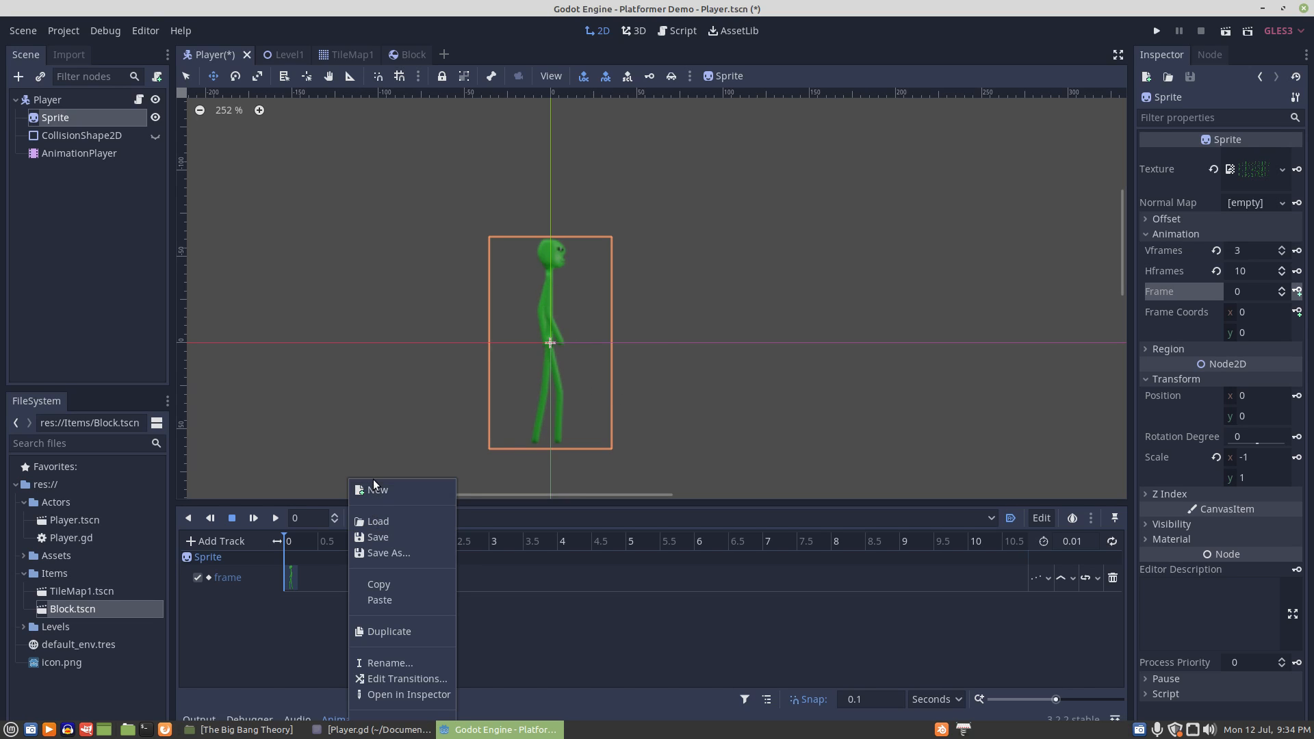
pyautogui.click(375, 490)
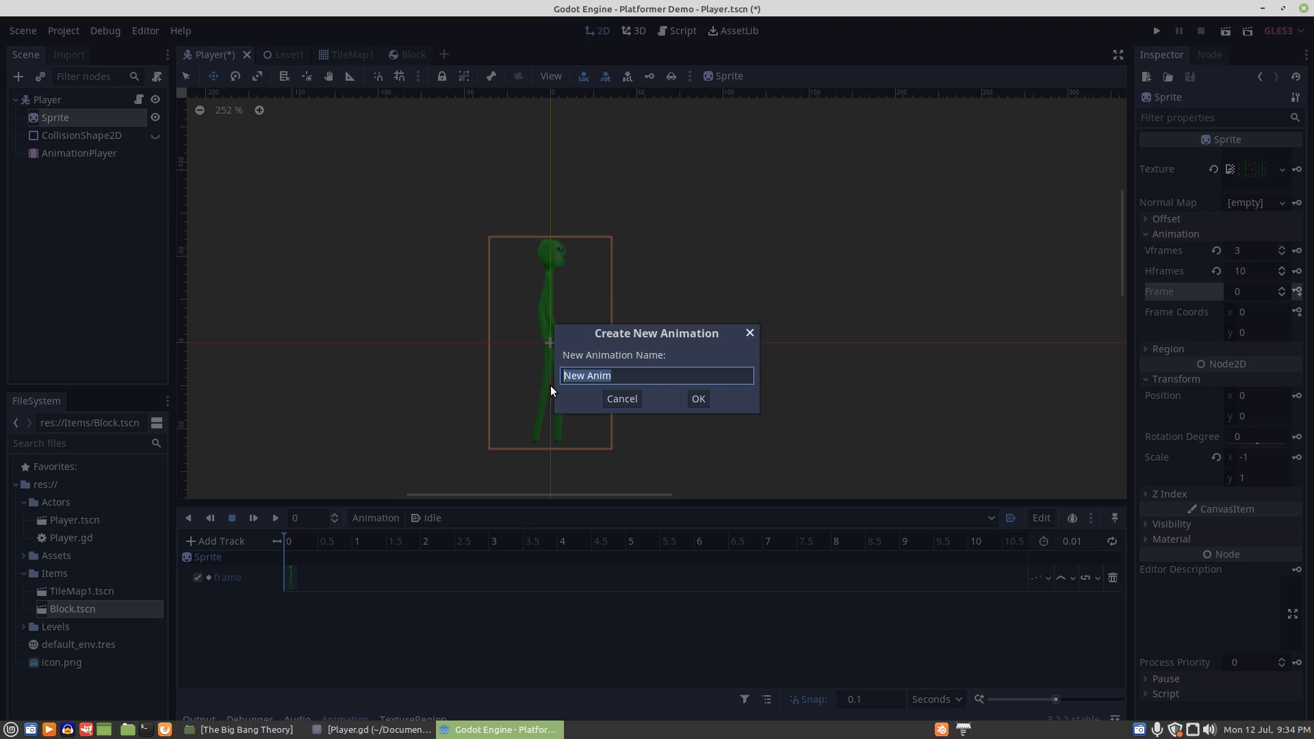
pyautogui.write('walk')
pyautogui.click(696, 401)
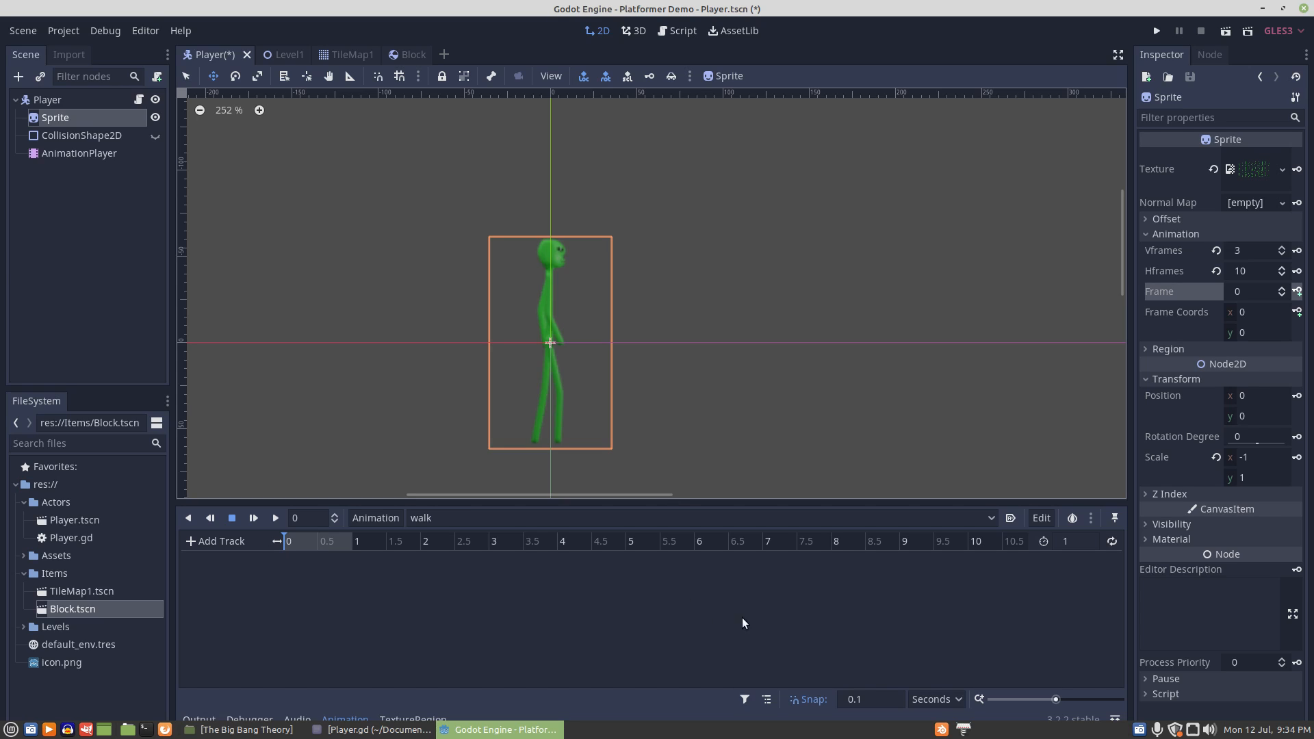
# Switch the walk animation's time units to FPS and set the snap to 25.
pyautogui.click(956, 698)
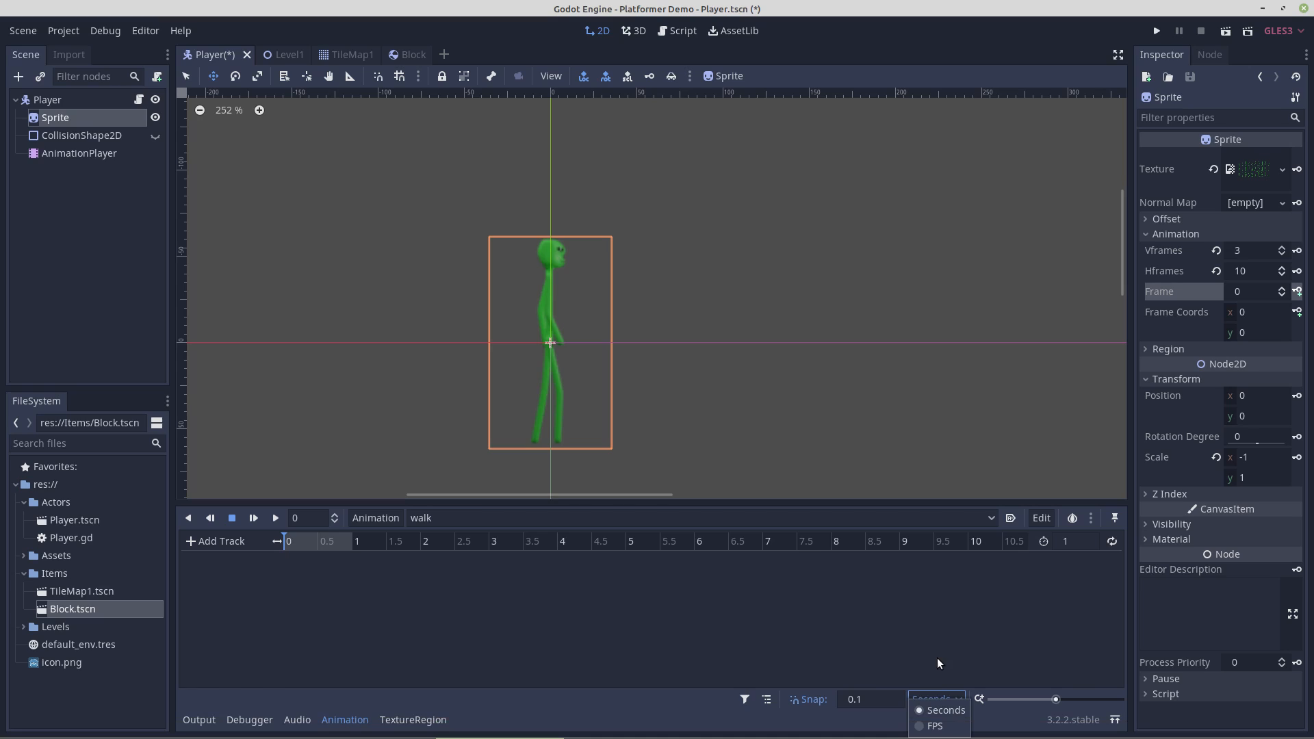
pyautogui.click(934, 725)
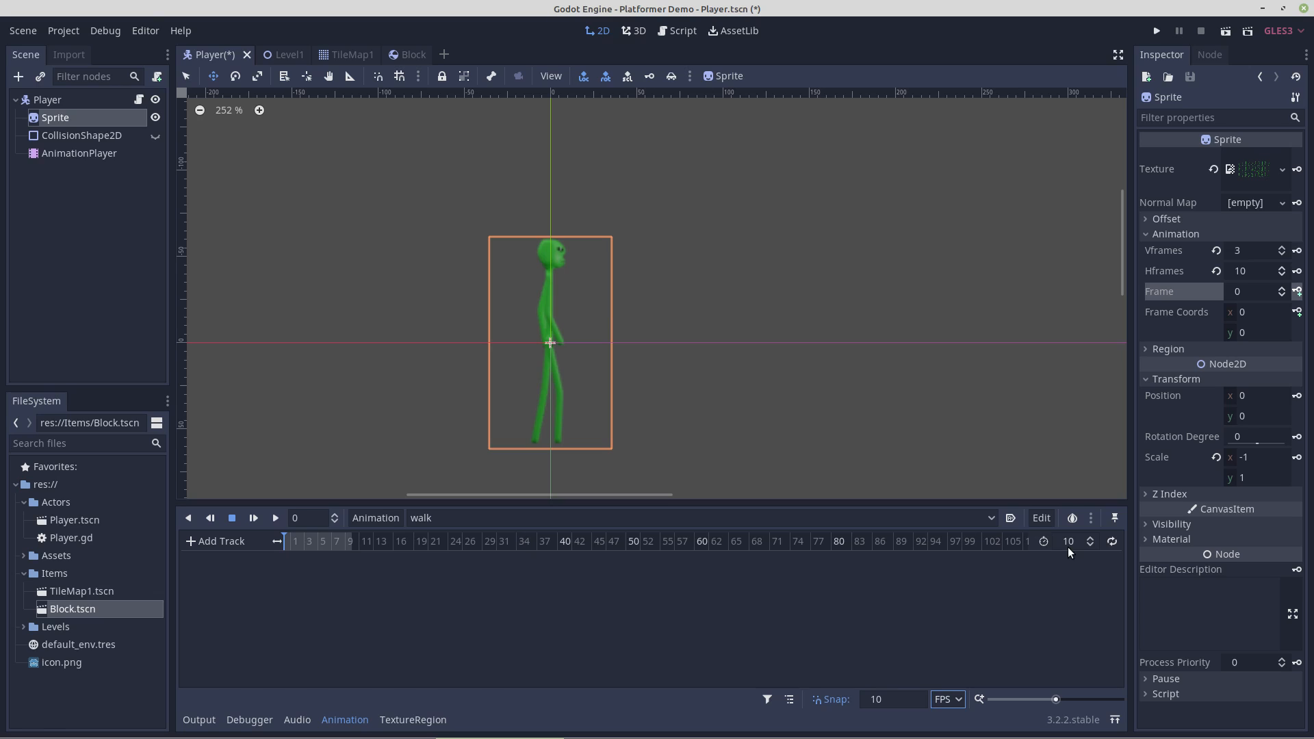
pyautogui.doubleClick(880, 707)
pyautogui.write('25')
pyautogui.press('Return')
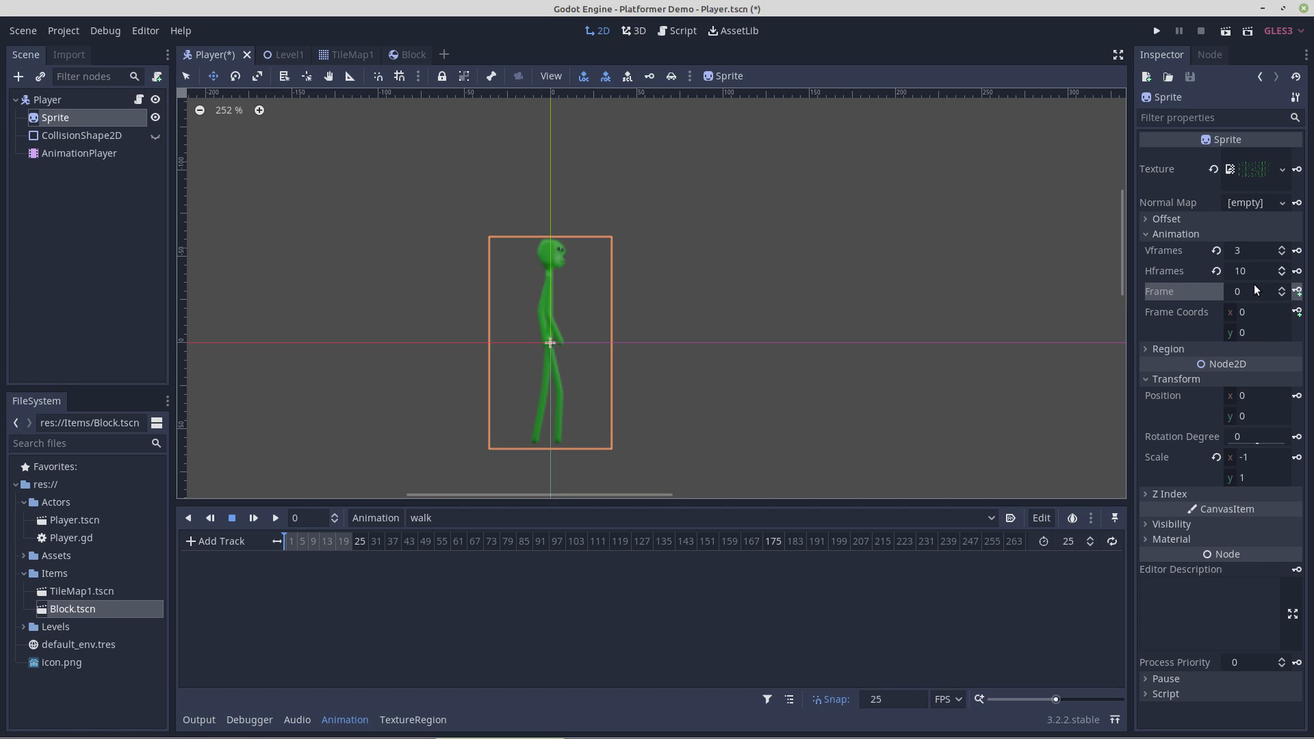
# Step the Sprite's Frame property up through 21 and back to 20 to examine which frames form the walk cycle.
pyautogui.click(1282, 289)
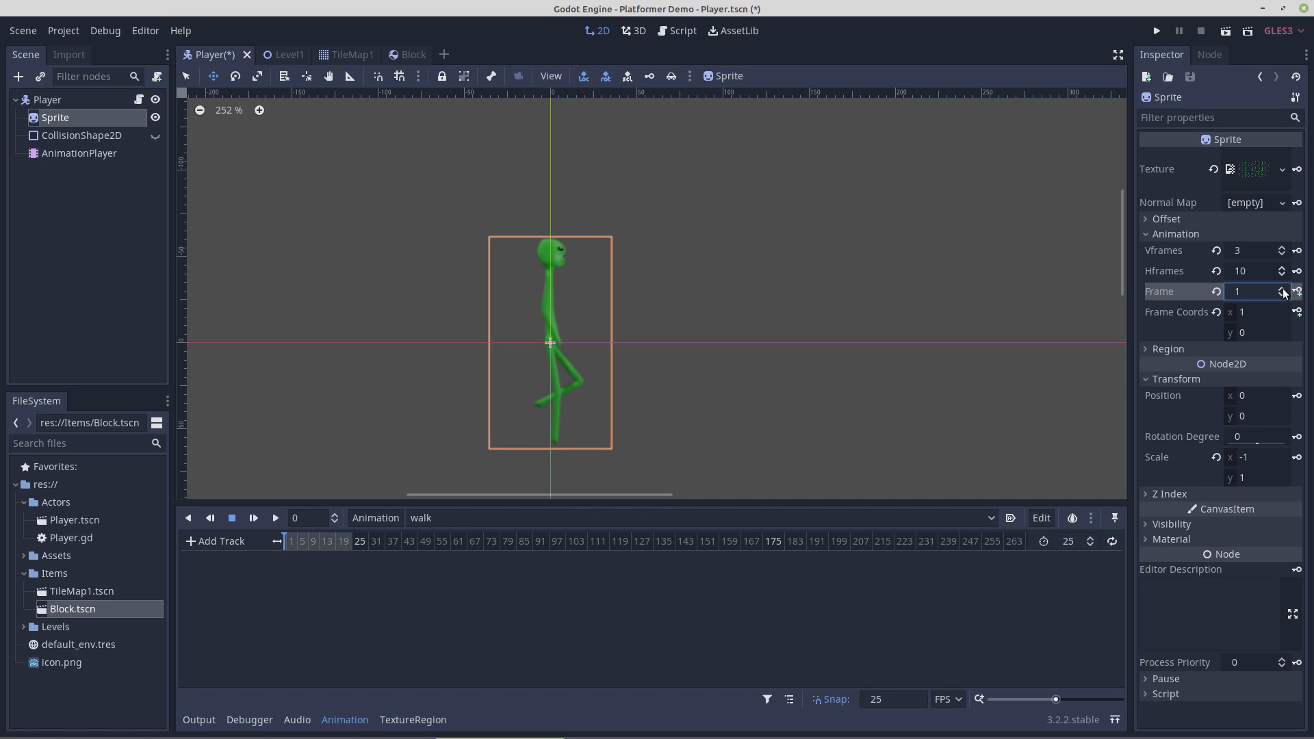
pyautogui.click(1282, 290)
pyautogui.click(1283, 289)
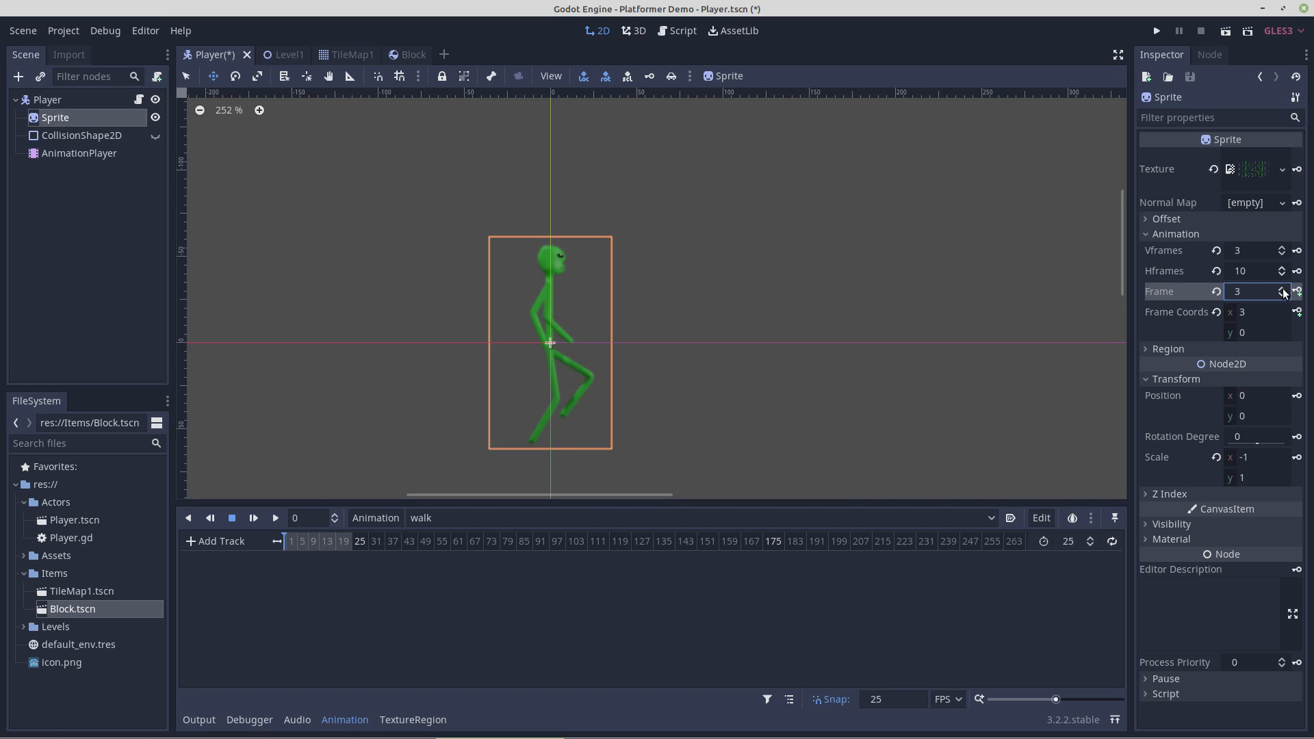
pyautogui.click(1284, 292)
pyautogui.click(1284, 293)
pyautogui.click(1284, 293)
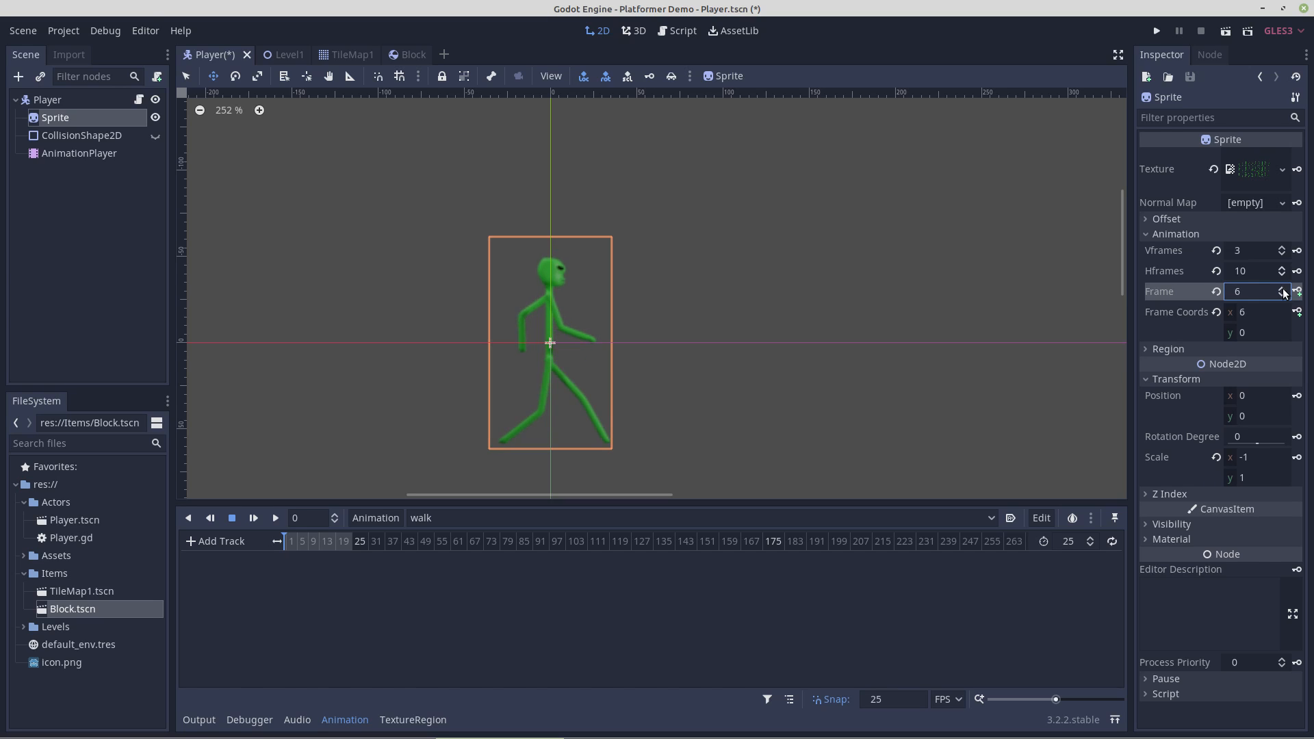
pyautogui.click(1284, 290)
pyautogui.click(1284, 290)
pyautogui.click(1284, 290)
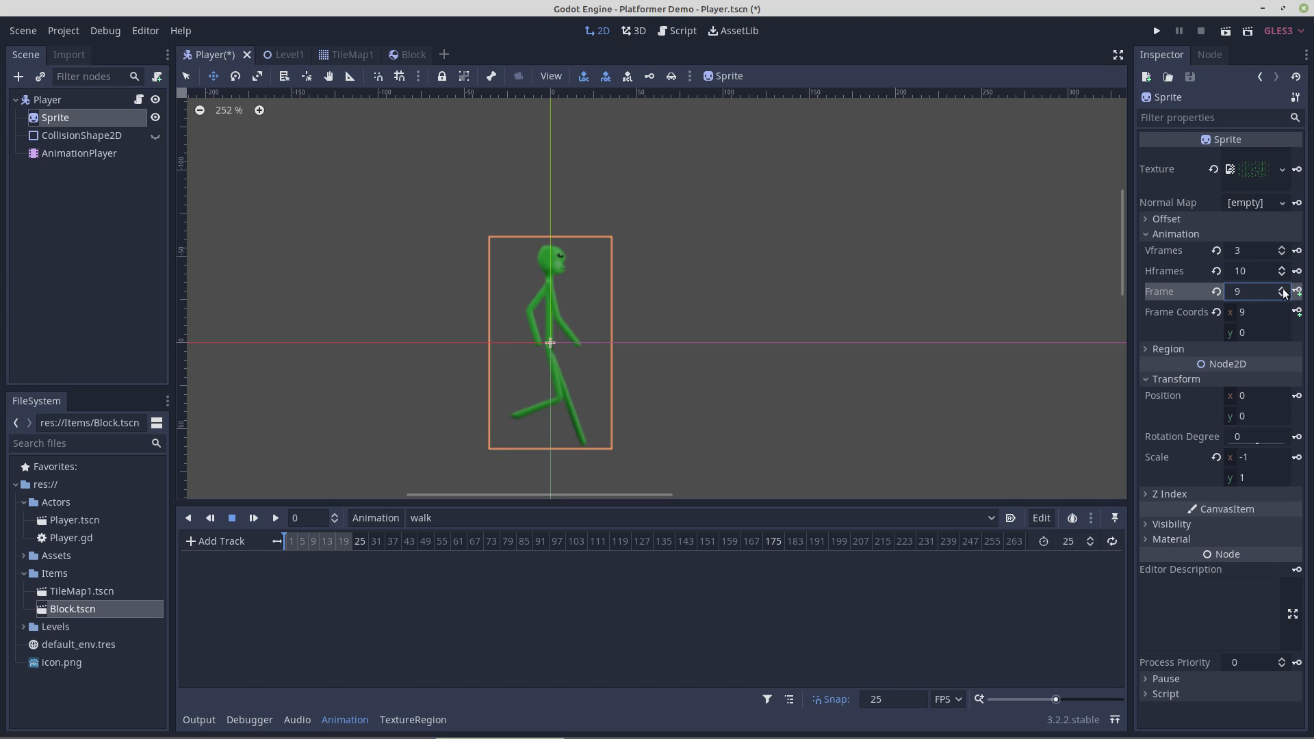
pyautogui.click(1284, 290)
pyautogui.click(1284, 290)
pyautogui.click(1284, 289)
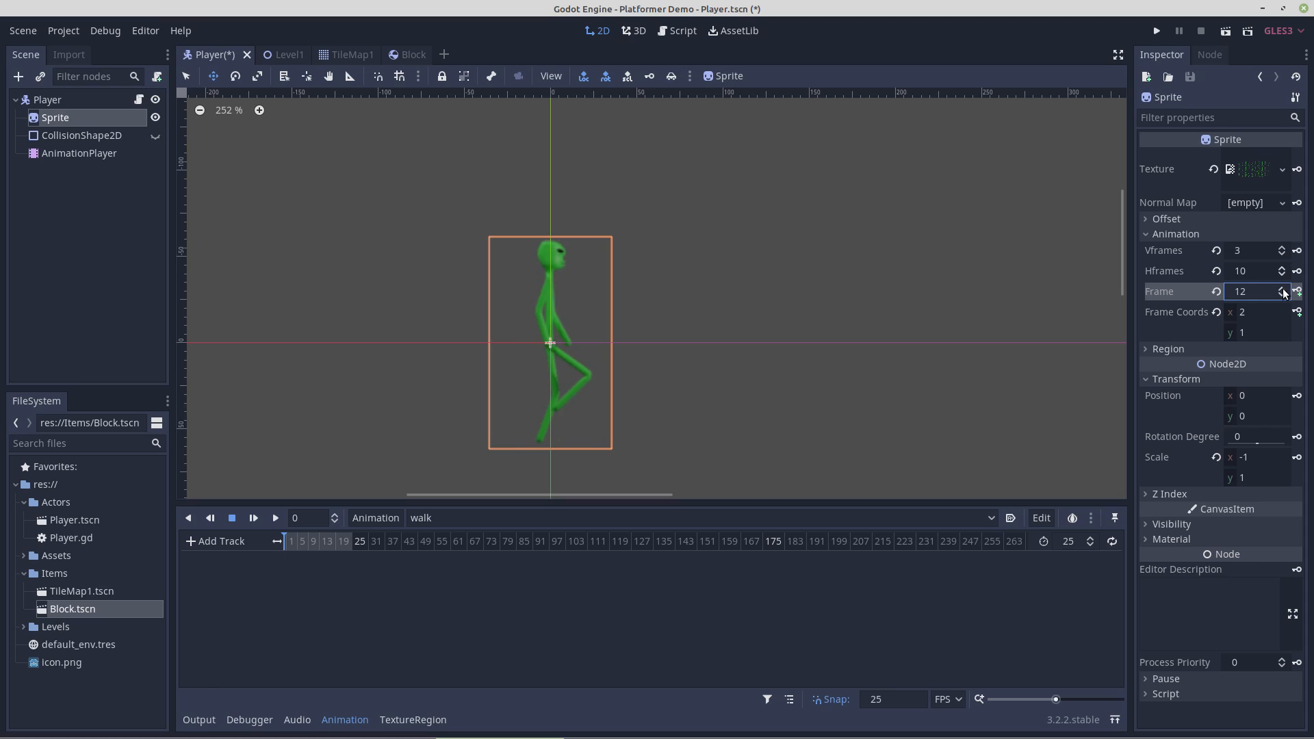
pyautogui.click(1284, 290)
pyautogui.click(1283, 289)
pyautogui.click(1284, 290)
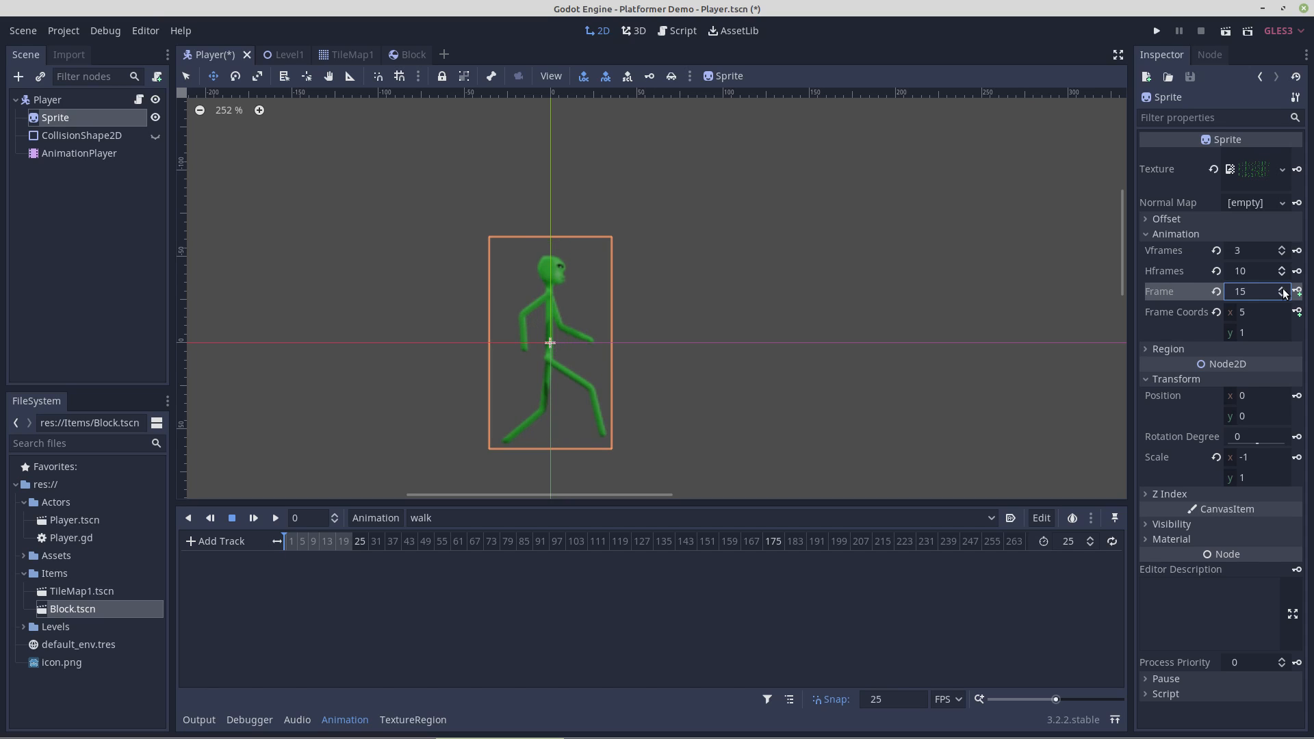
pyautogui.click(1284, 290)
pyautogui.click(1284, 289)
pyautogui.click(1283, 289)
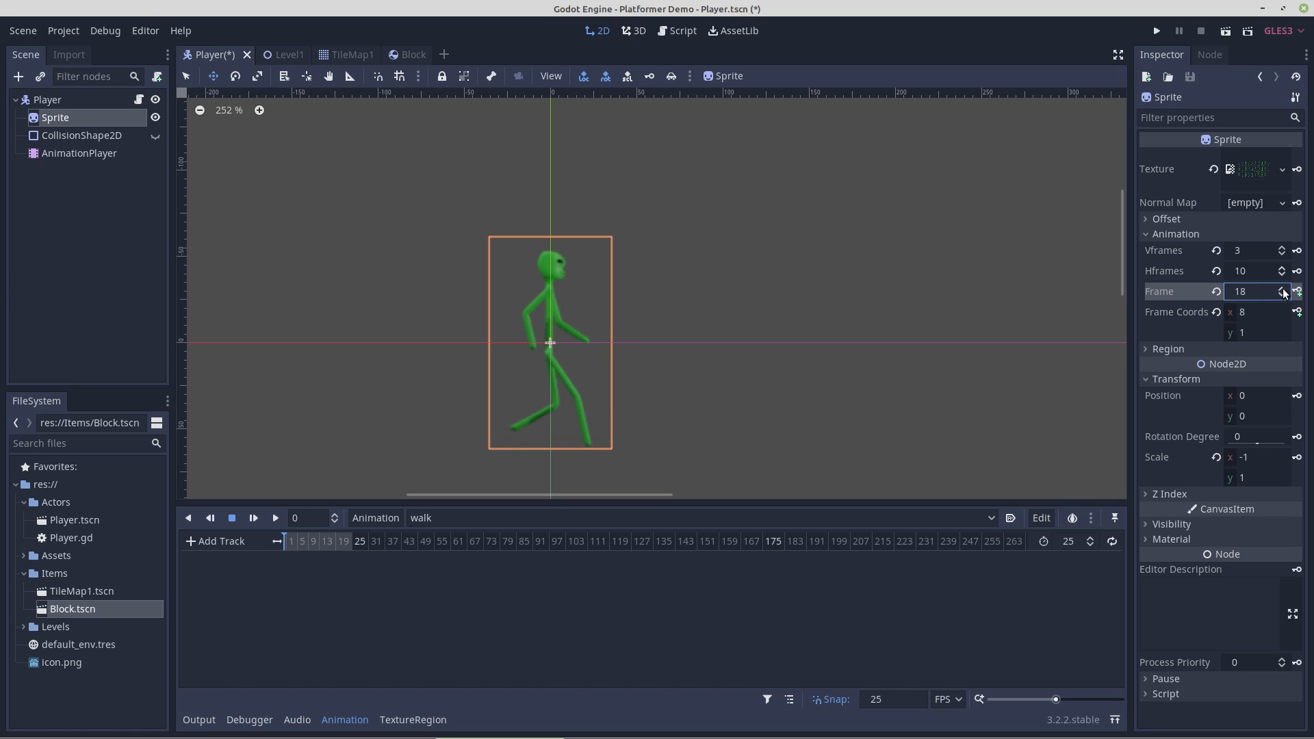
pyautogui.click(1284, 290)
pyautogui.click(1284, 290)
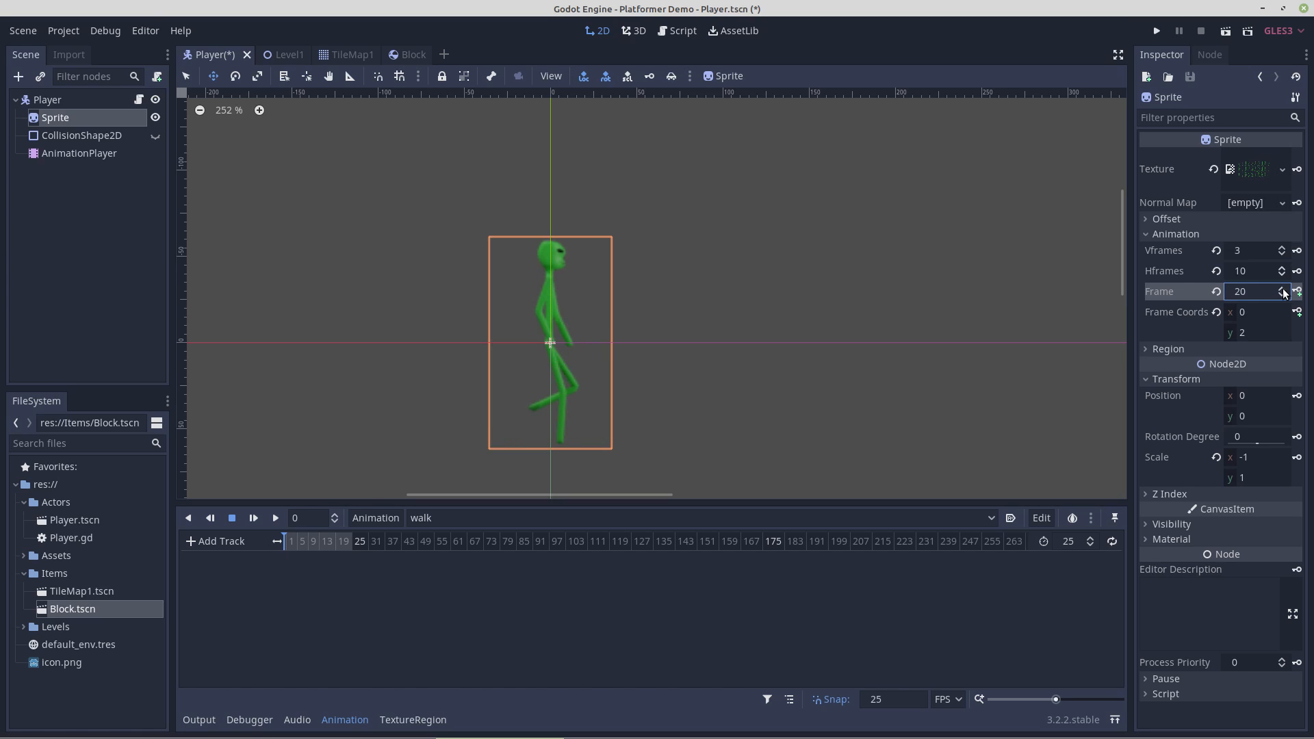
pyautogui.click(1283, 290)
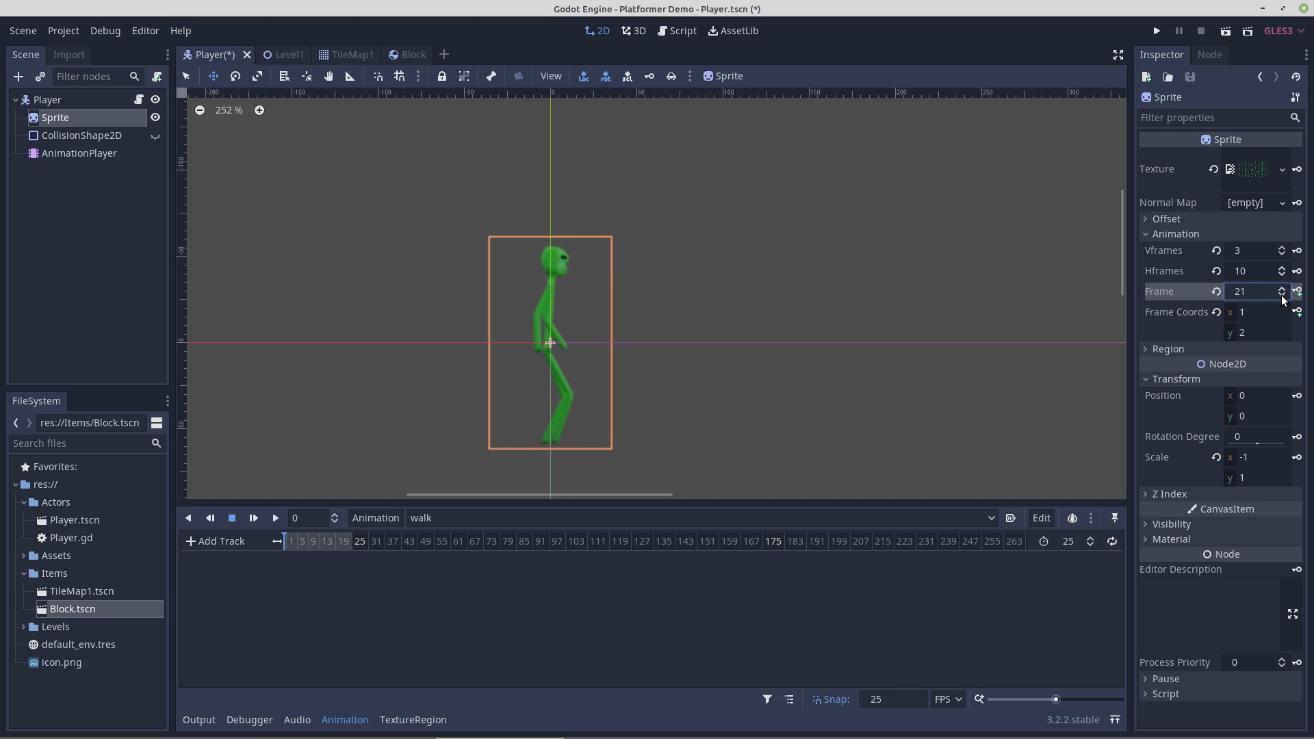
pyautogui.click(1283, 298)
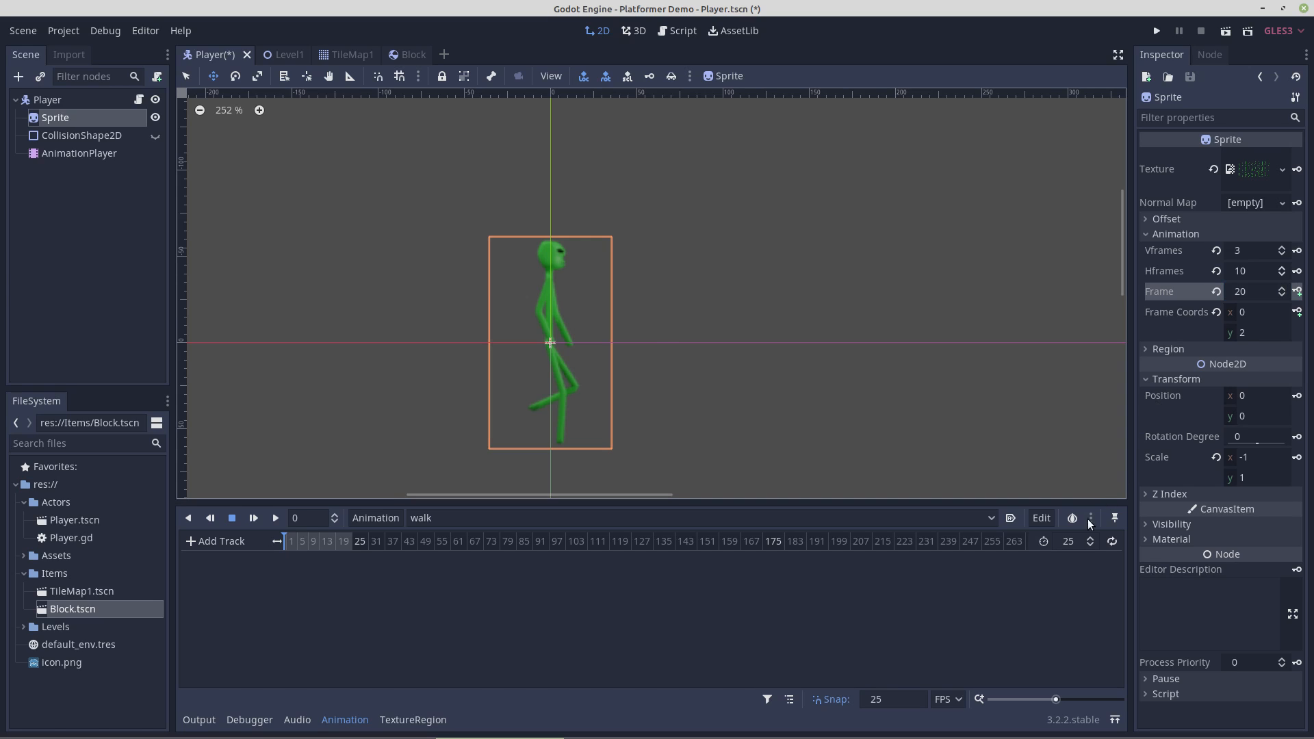
# Set the walk animation's length to 20 frames.
pyautogui.click(1070, 543)
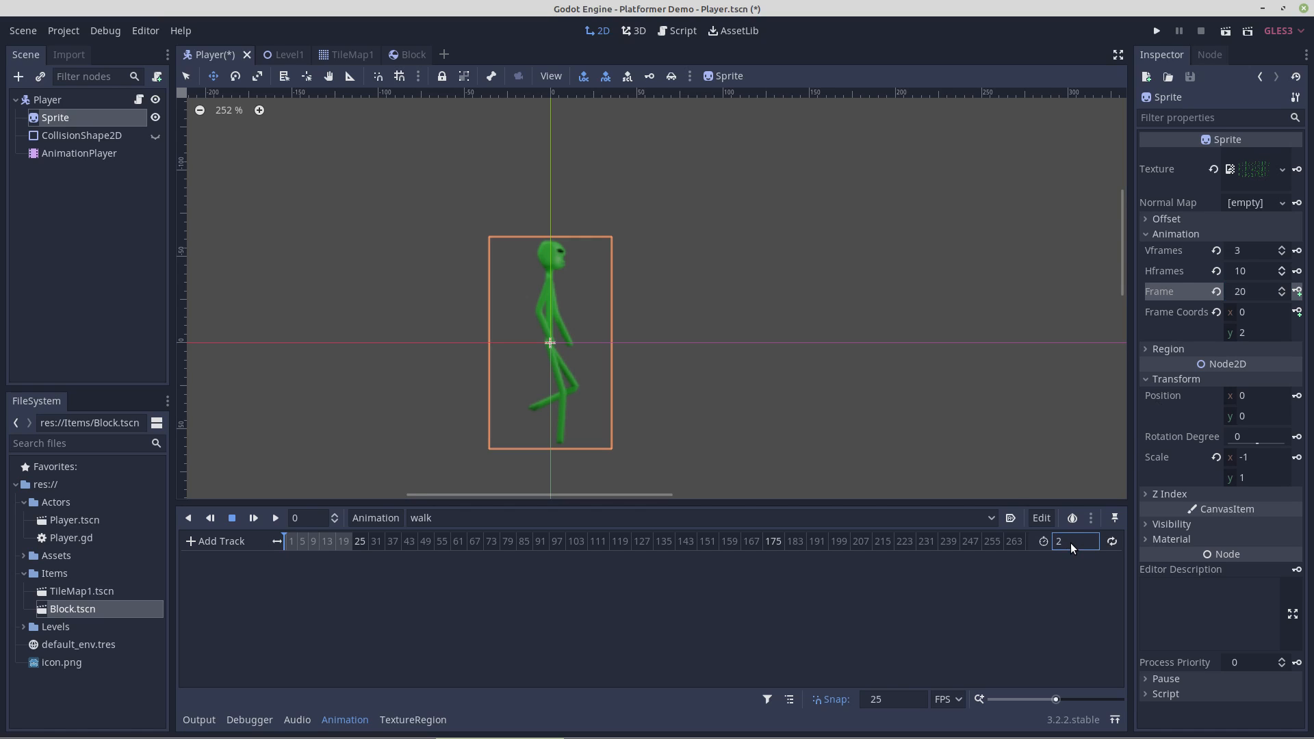
pyautogui.write('20')
pyautogui.press('Return')
# Lower the Sprite's Frame property to 1, the first pose of the walk cycle.
pyautogui.click(1283, 296)
pyautogui.click(1282, 295)
pyautogui.click(1282, 296)
pyautogui.click(1282, 297)
pyautogui.click(1281, 297)
pyautogui.click(1281, 297)
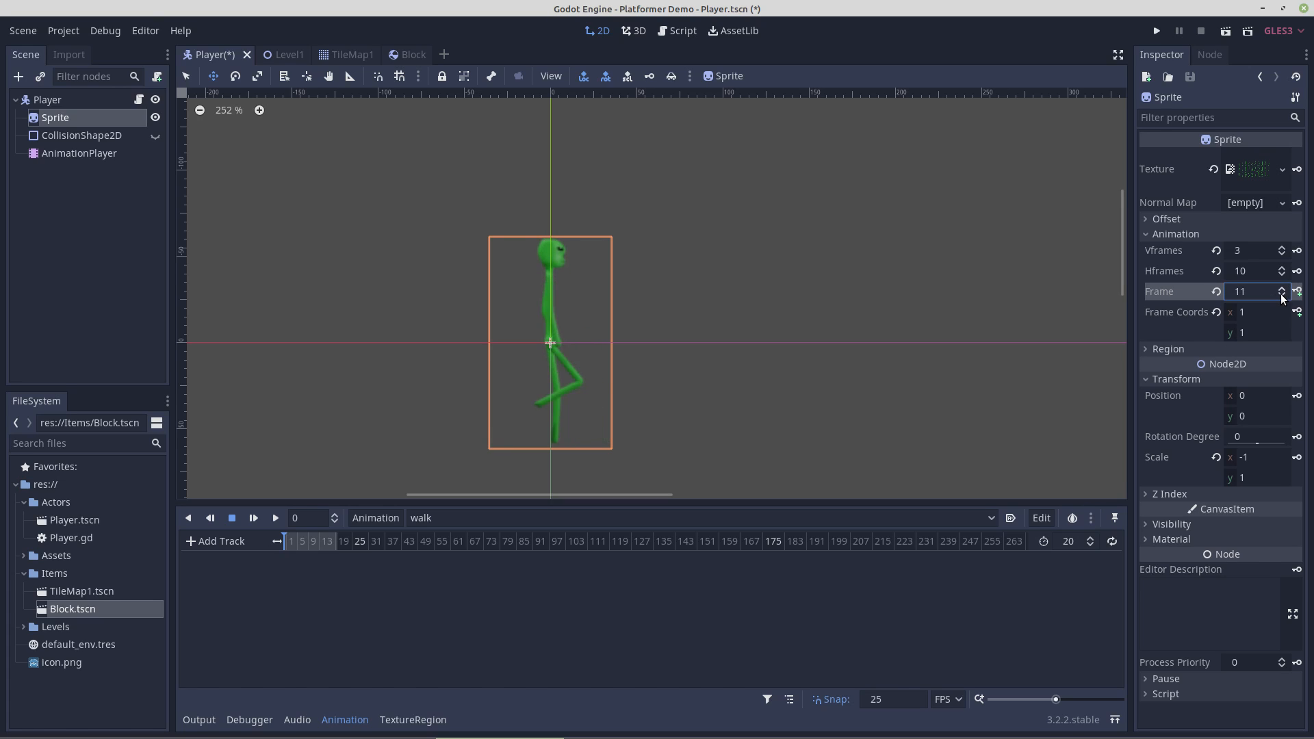
pyautogui.click(1282, 297)
pyautogui.click(1281, 296)
pyautogui.click(1282, 297)
pyautogui.click(1282, 297)
pyautogui.click(1282, 296)
pyautogui.click(1282, 296)
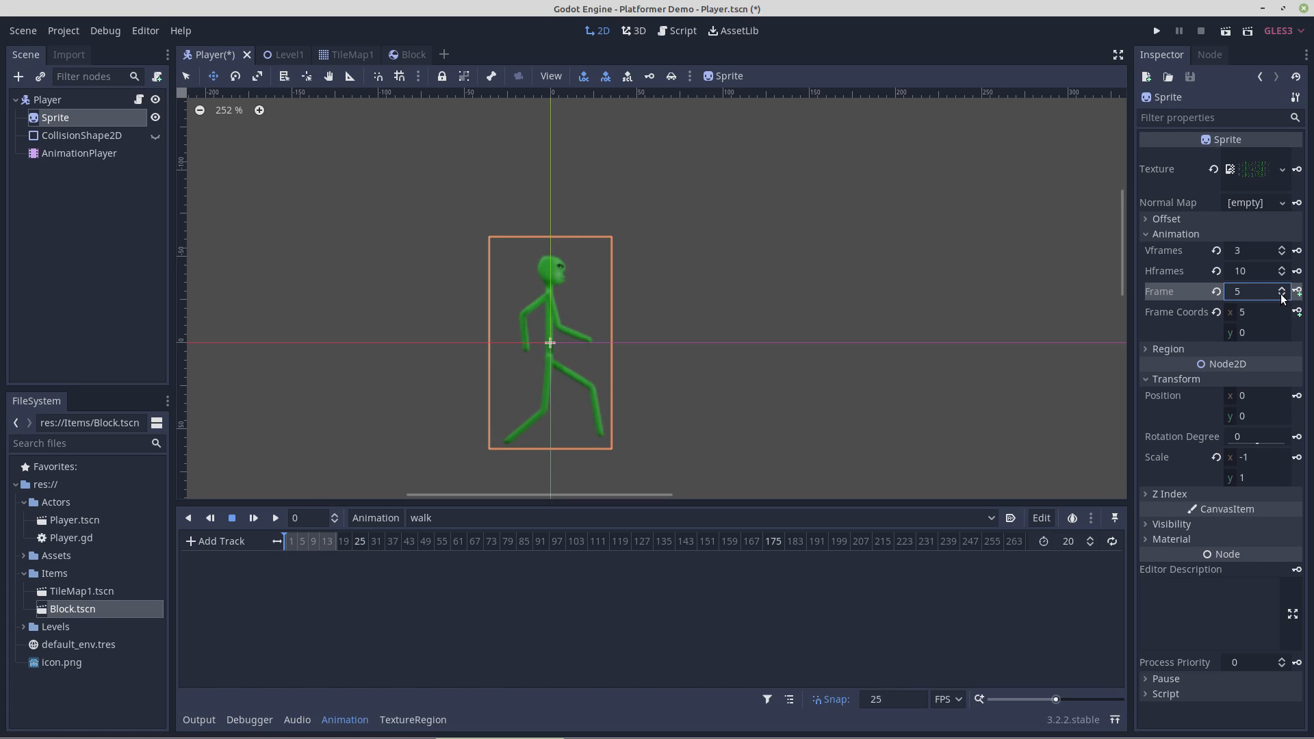
pyautogui.click(1282, 297)
pyautogui.click(1282, 296)
pyautogui.click(1282, 296)
pyautogui.click(1282, 296)
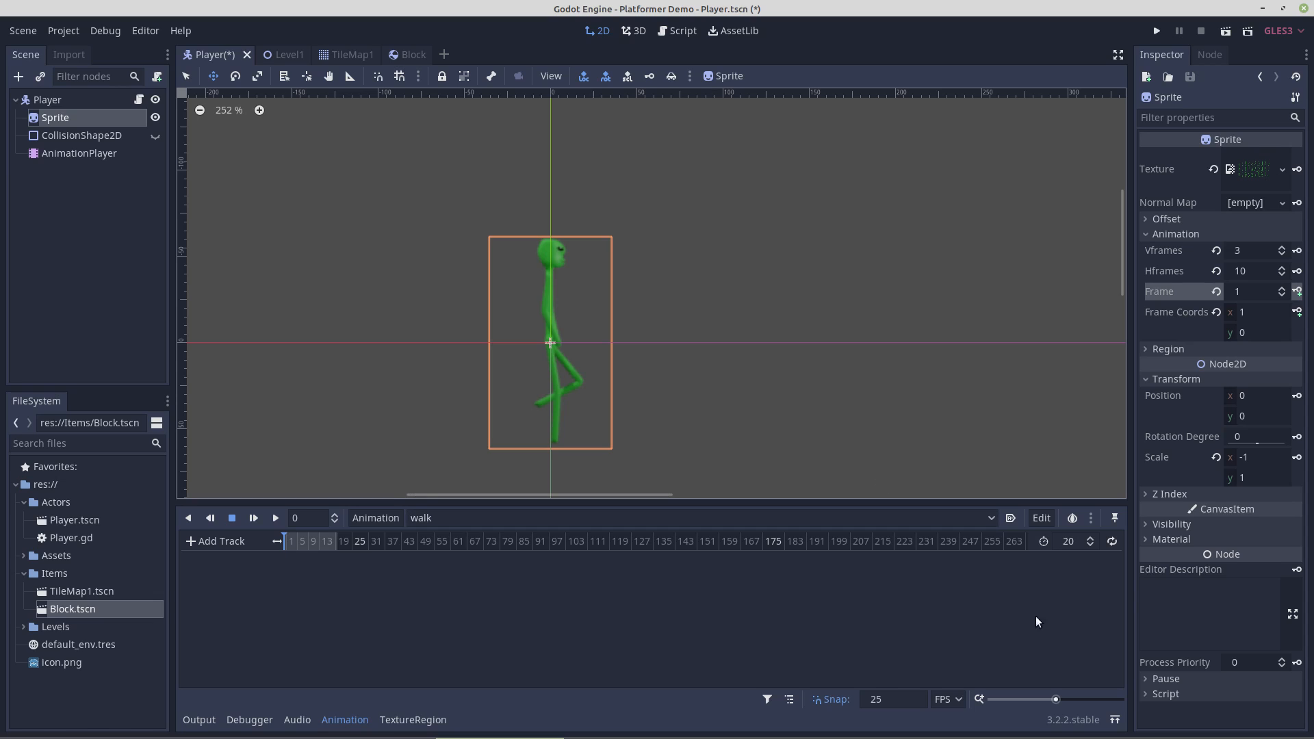
# Key the Sprite's Frame property at 1 in a new track at the start of the walk animation.
pyautogui.moveTo(1055, 699); pyautogui.dragTo(1078, 698)
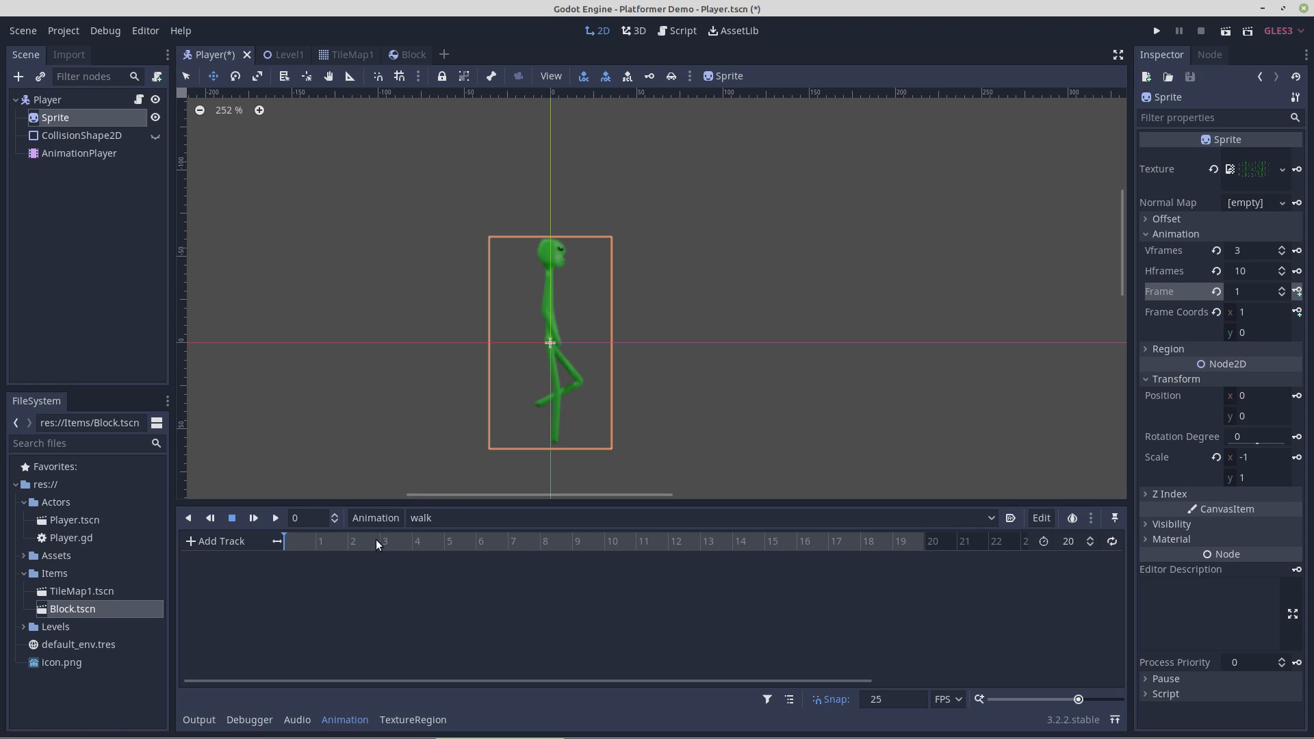
pyautogui.click(1296, 290)
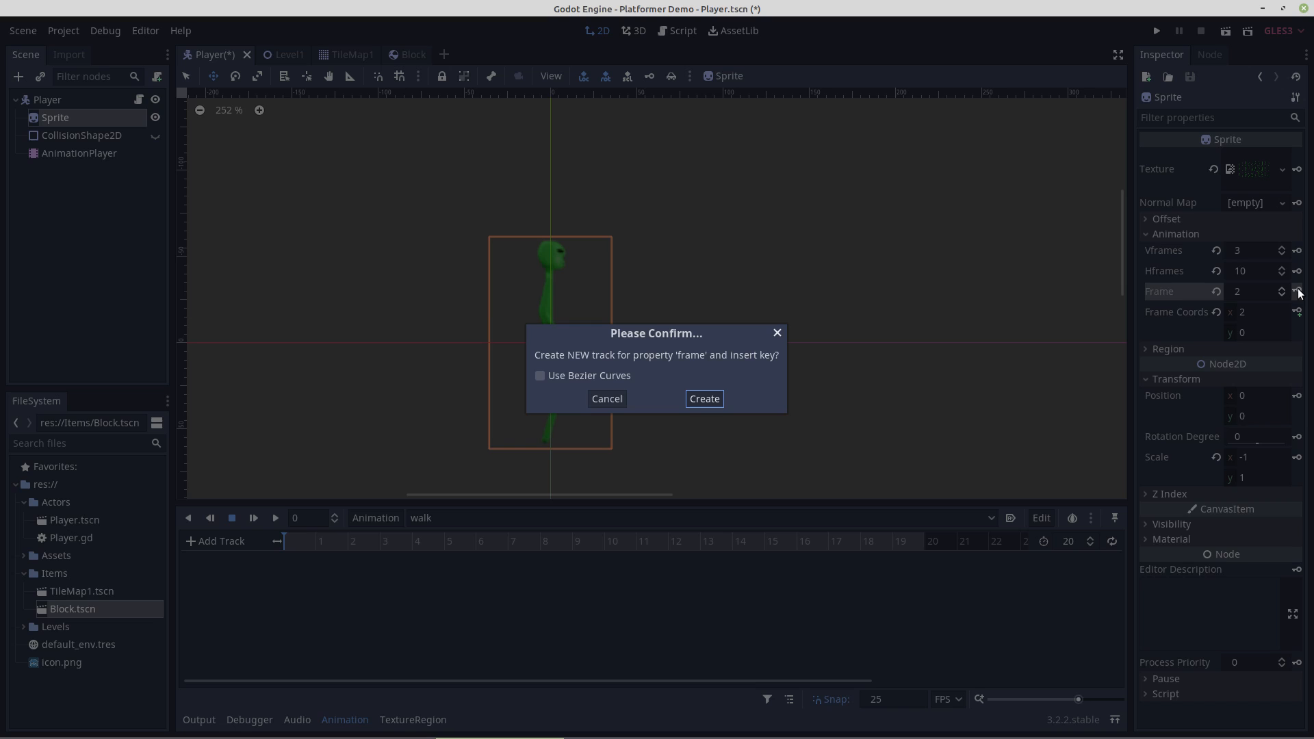
pyautogui.click(711, 399)
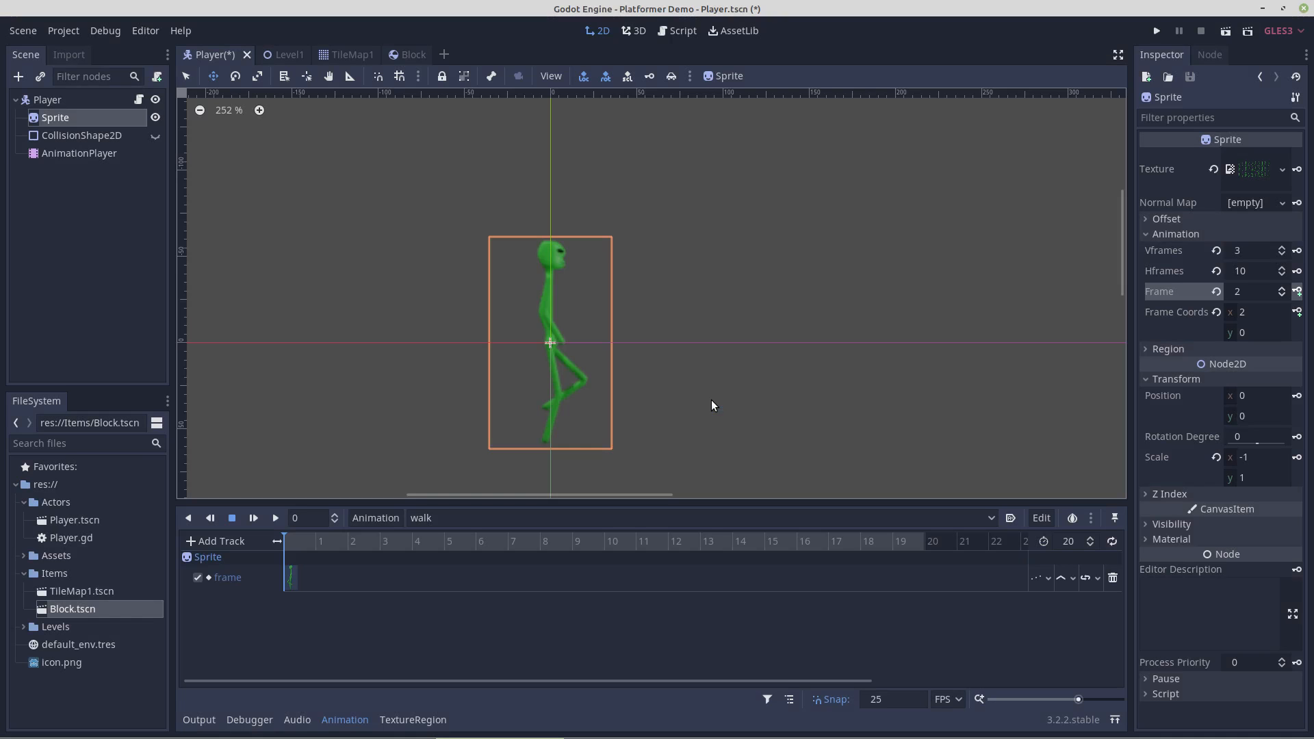
pyautogui.moveTo(282, 542); pyautogui.dragTo(283, 544)
pyautogui.click(285, 541)
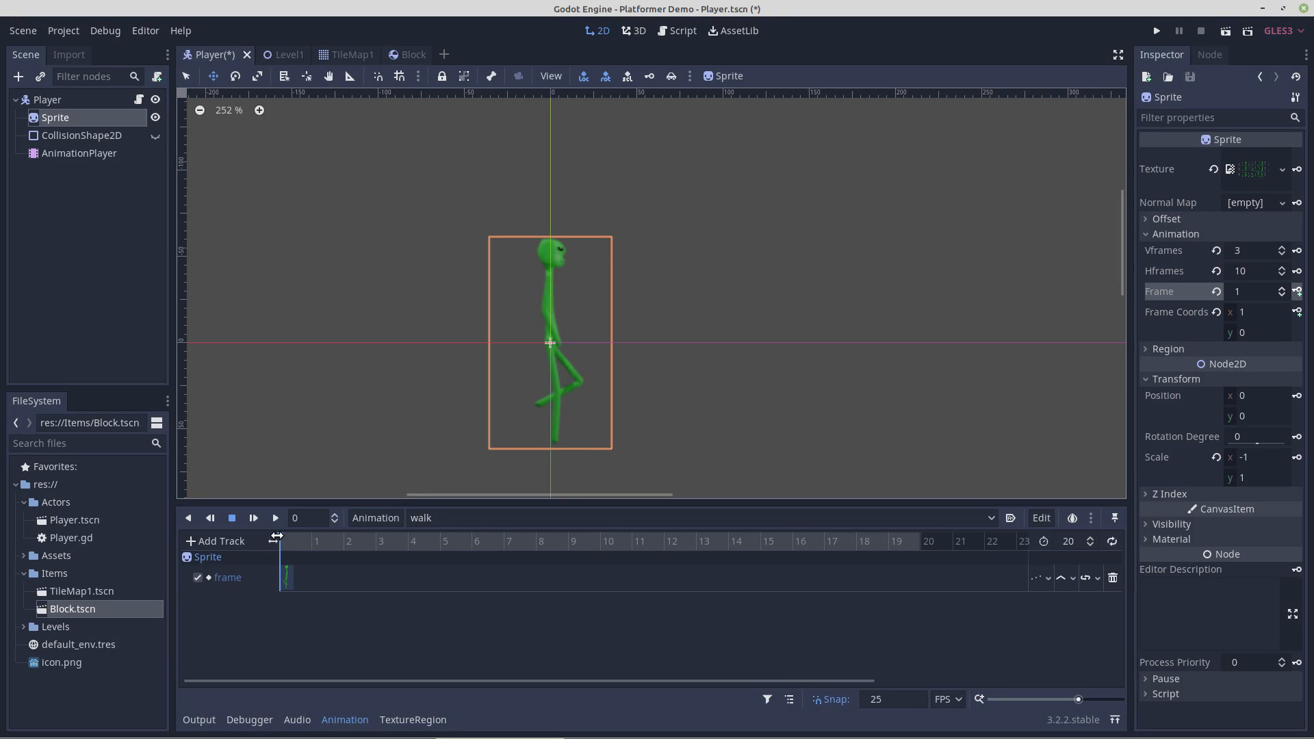
# Key the Sprite's Frame values 2 through 20 consecutively at timeline frames 1 through 19 of the walk animation.
pyautogui.click(302, 542)
pyautogui.click(1281, 288)
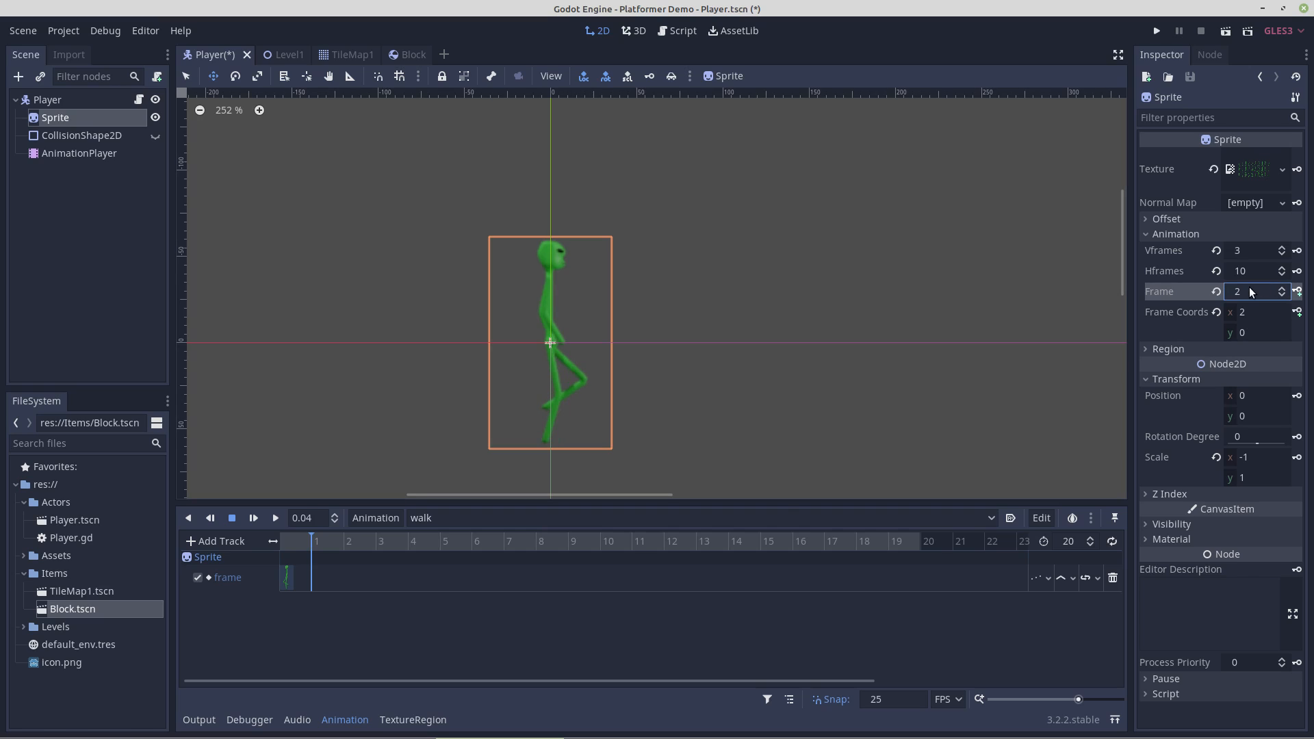
pyautogui.click(1297, 292)
pyautogui.click(1298, 292)
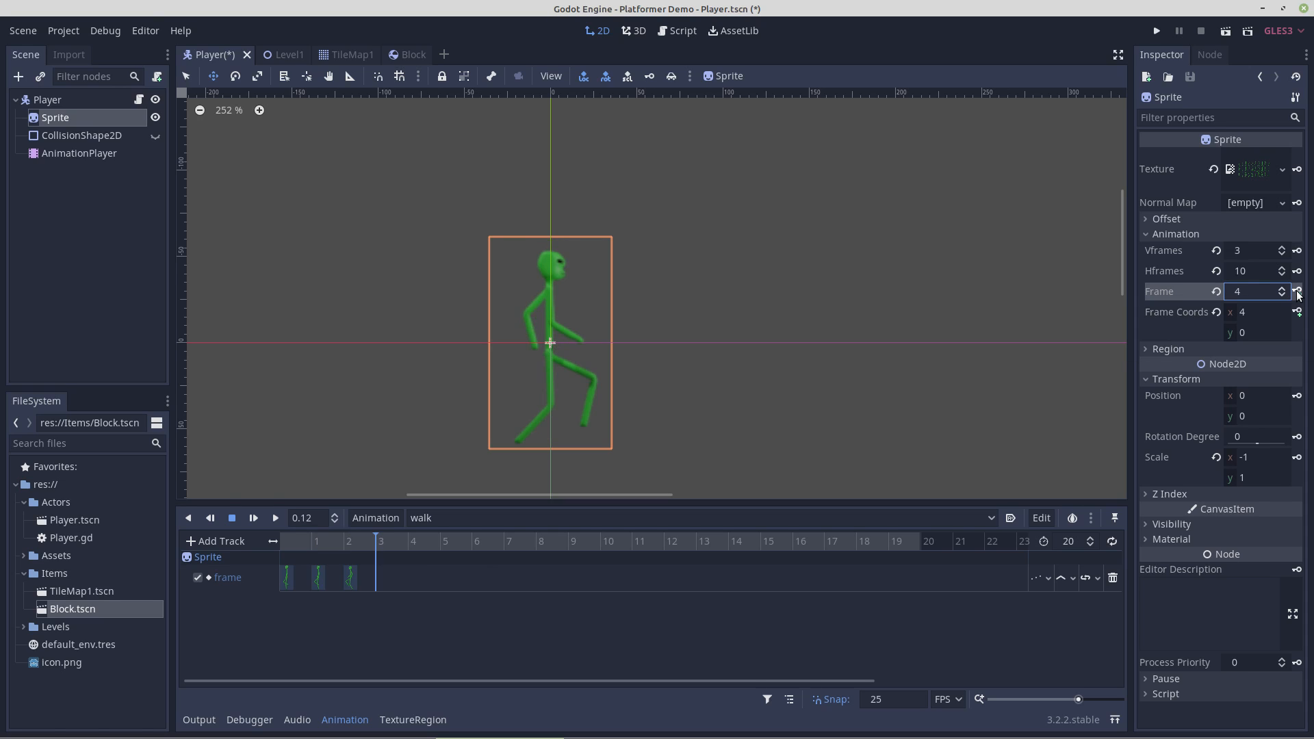
pyautogui.click(1297, 292)
pyautogui.click(1297, 293)
pyautogui.click(1298, 293)
pyautogui.click(1297, 292)
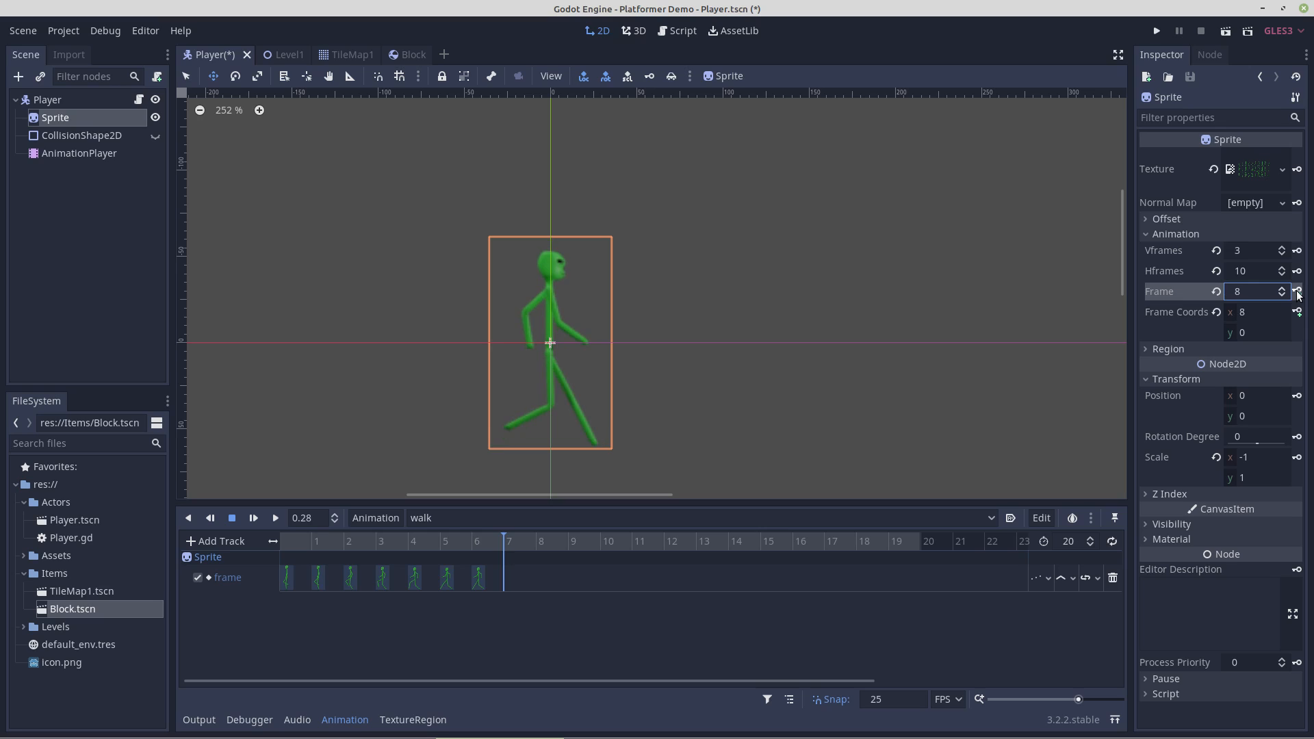
pyautogui.click(1297, 292)
pyautogui.click(1298, 292)
pyautogui.click(1298, 292)
pyautogui.click(1298, 292)
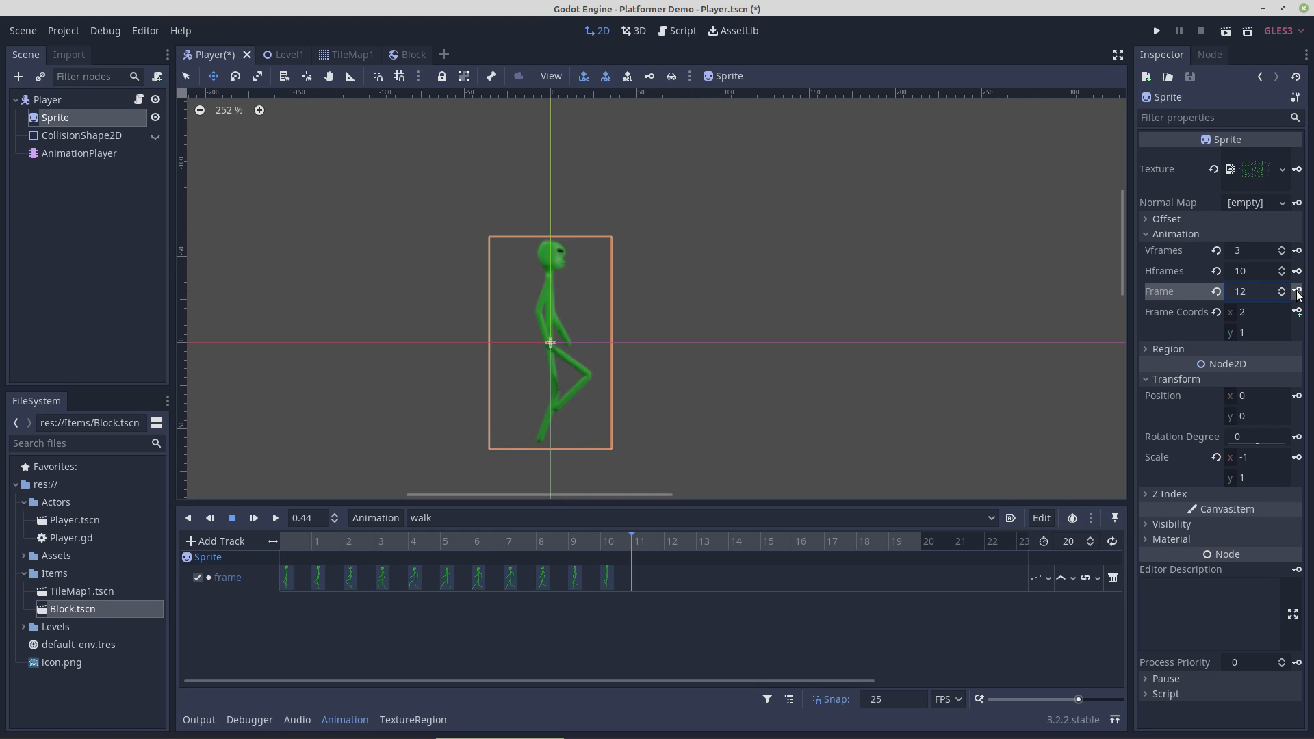
pyautogui.click(1297, 292)
pyautogui.click(1297, 292)
pyautogui.click(1298, 292)
pyautogui.click(1297, 292)
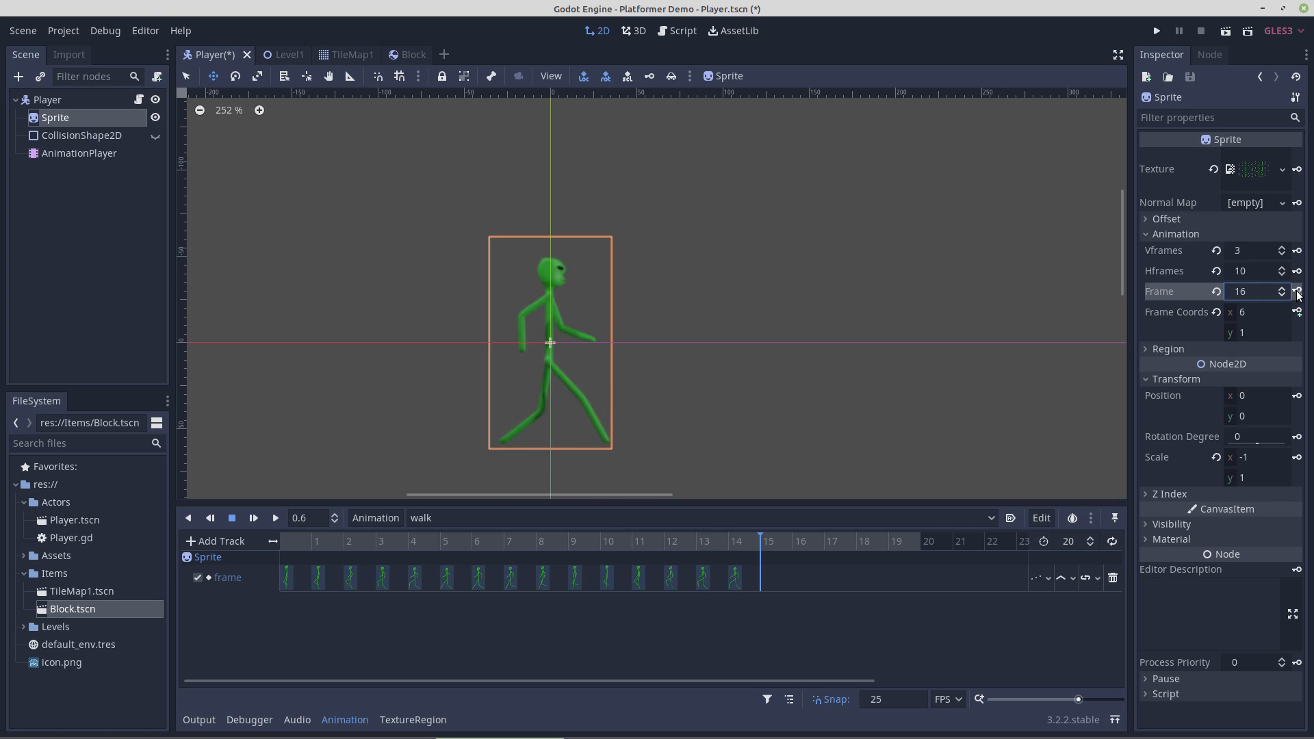
pyautogui.click(1298, 293)
pyautogui.click(1298, 292)
pyautogui.click(1297, 292)
pyautogui.click(1298, 292)
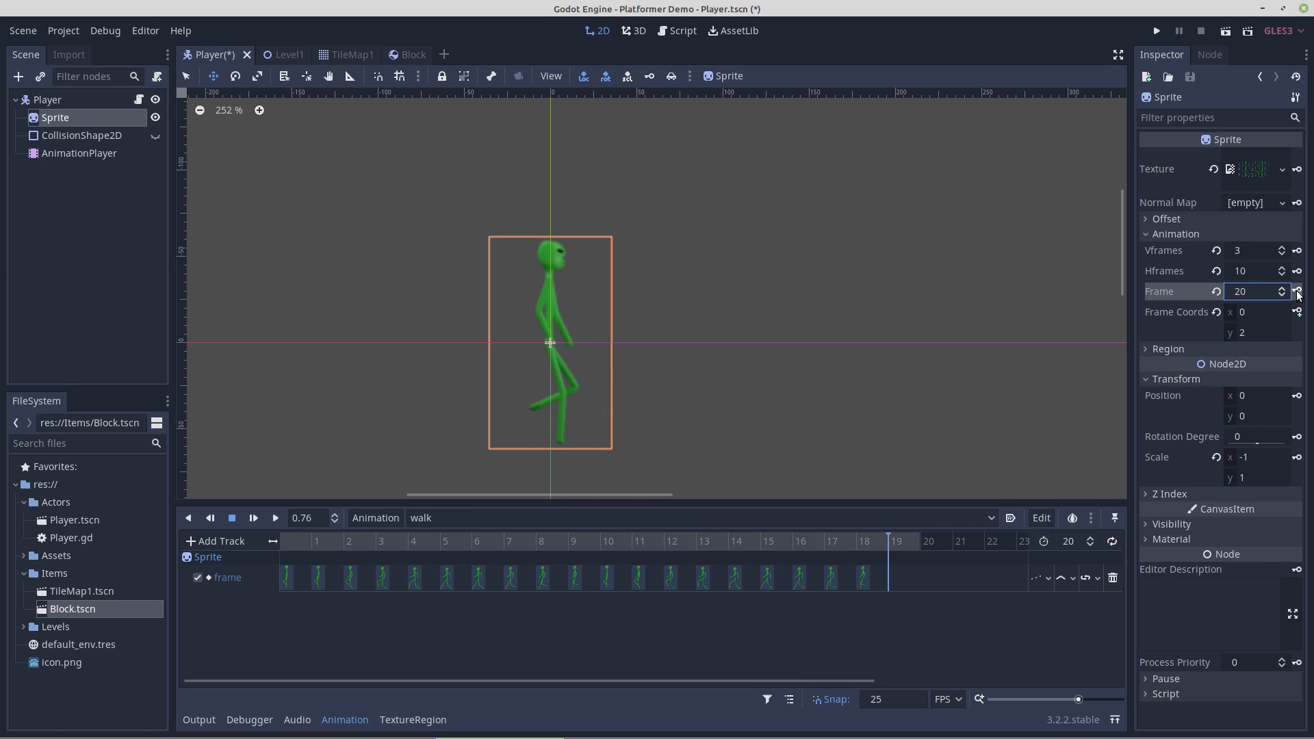
pyautogui.click(1297, 292)
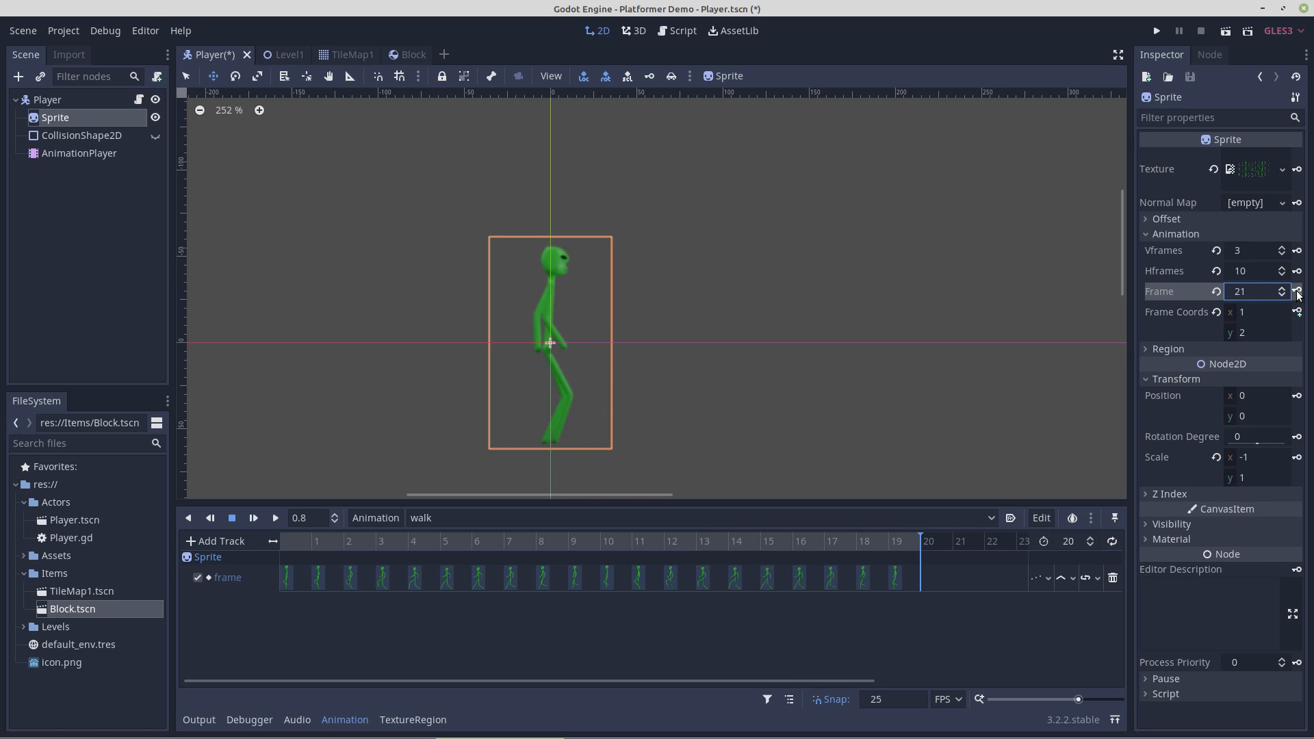
# Enable looping for the walk animation, then play it as a preview and stop the playback.
pyautogui.click(1112, 542)
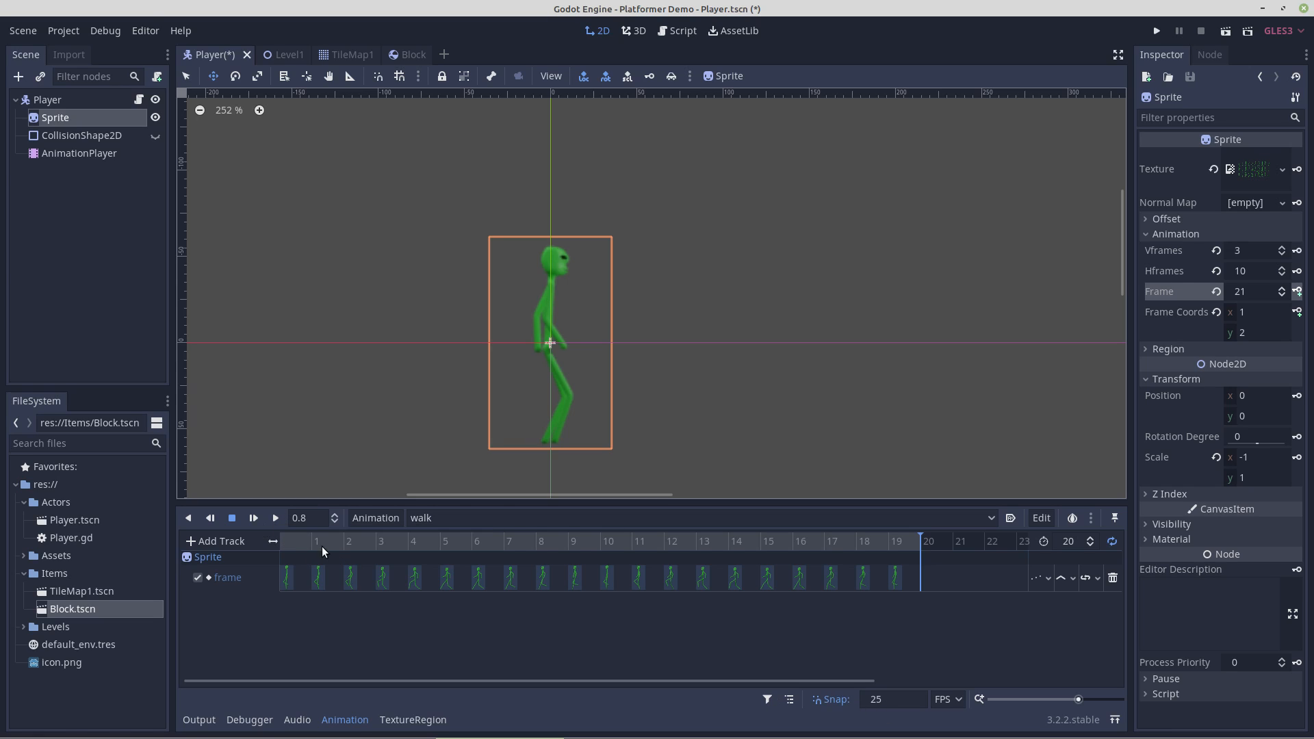
pyautogui.click(276, 518)
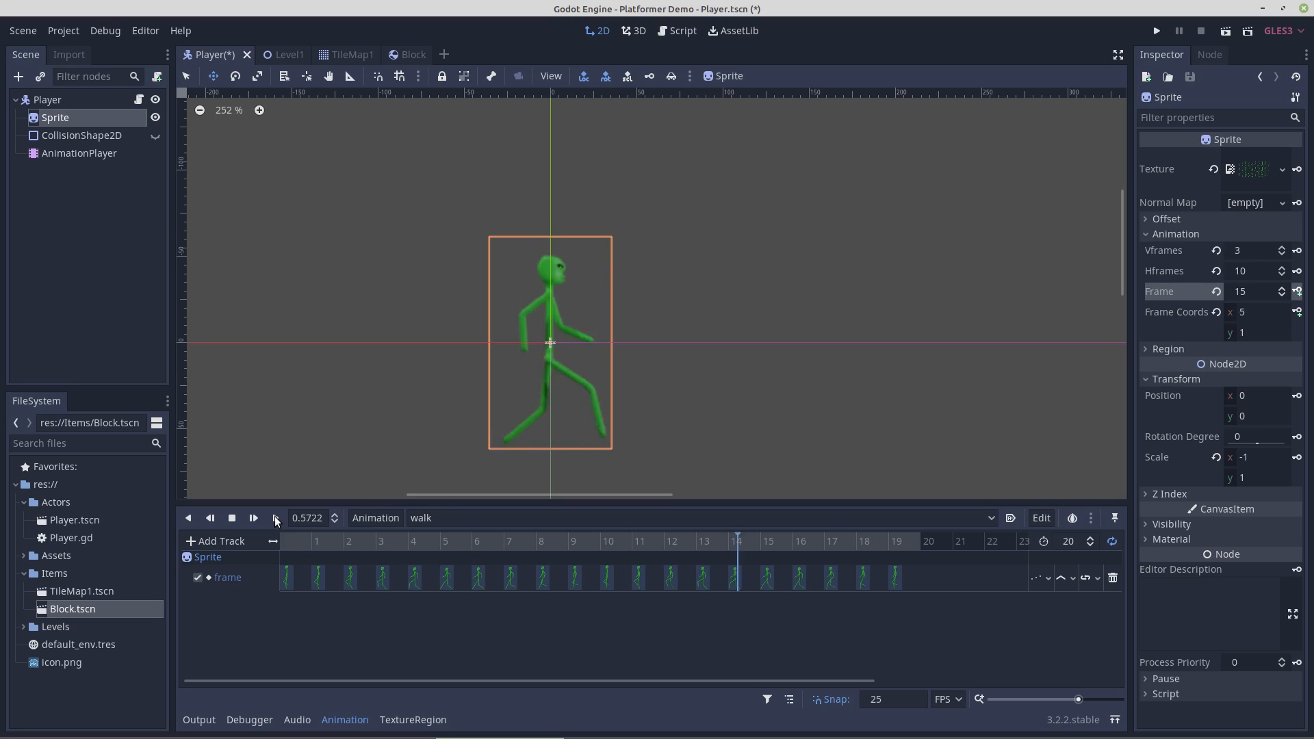
pyautogui.click(233, 523)
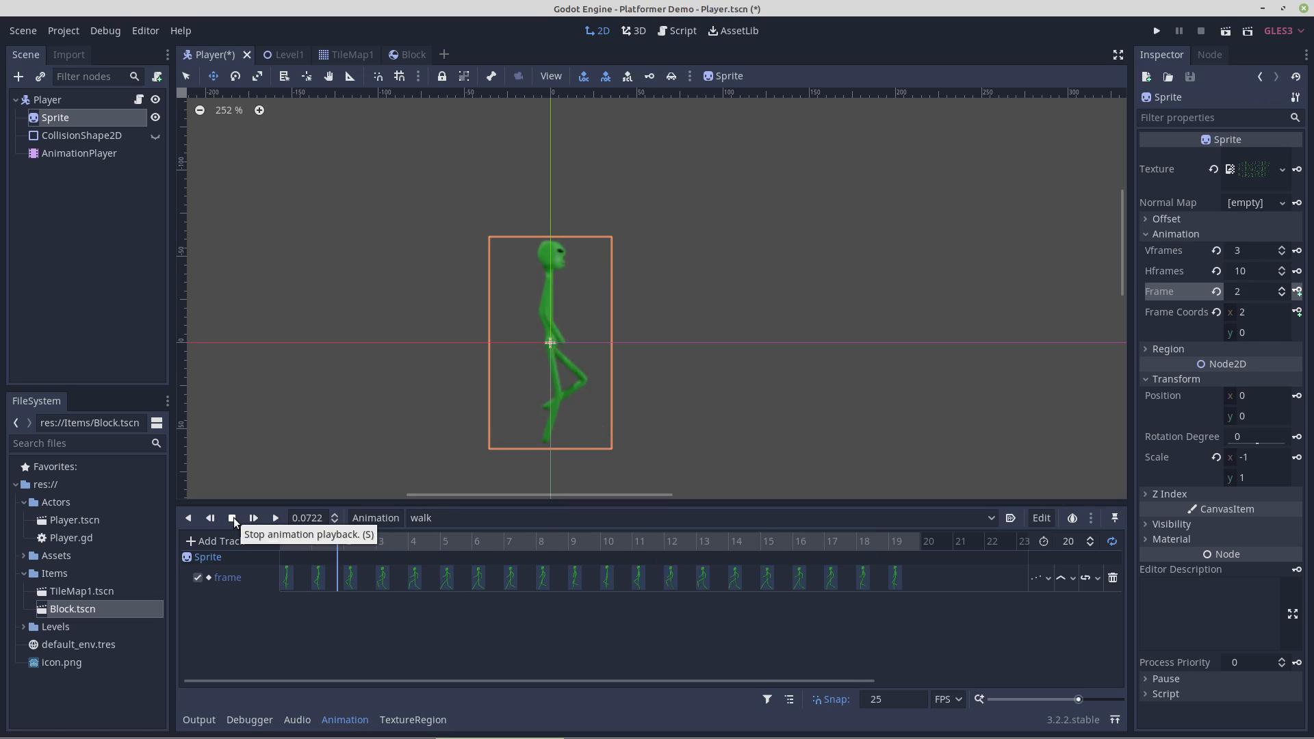
pyautogui.click(232, 518)
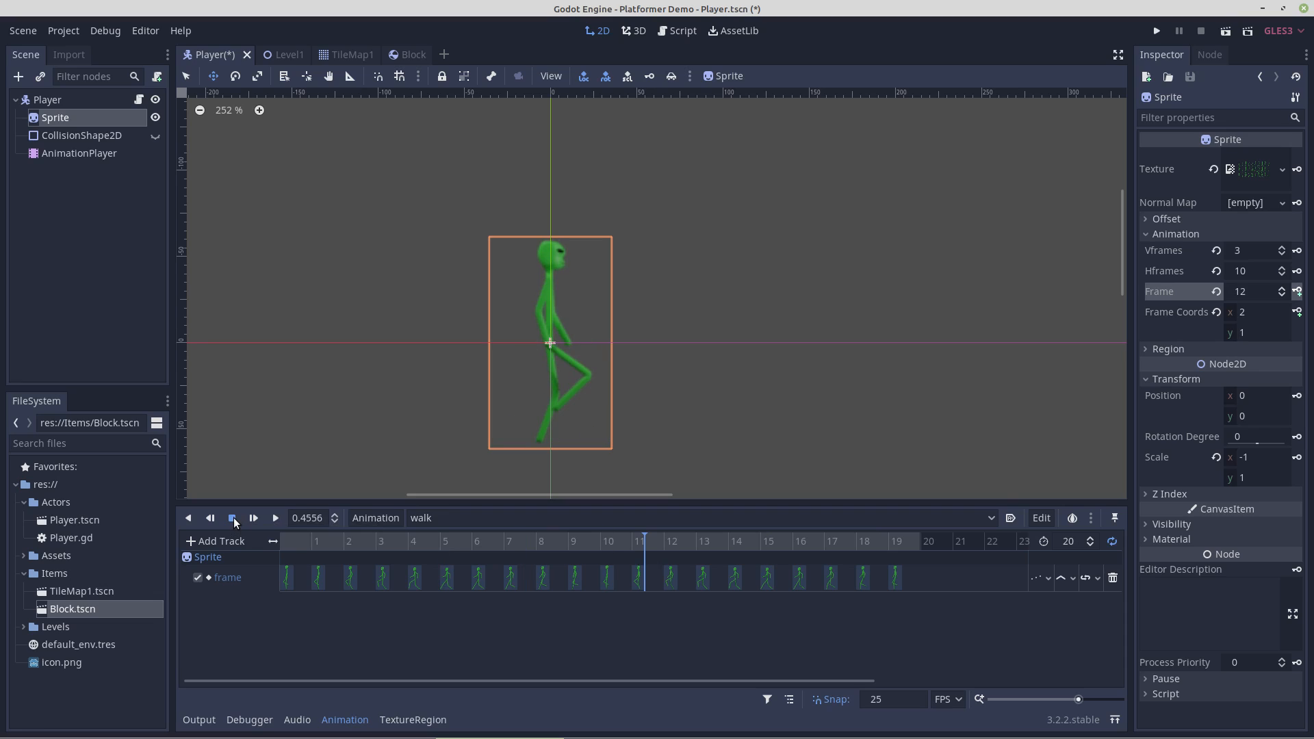
# Create a third animation named jump and switch its time units to Seconds.
pyautogui.click(375, 518)
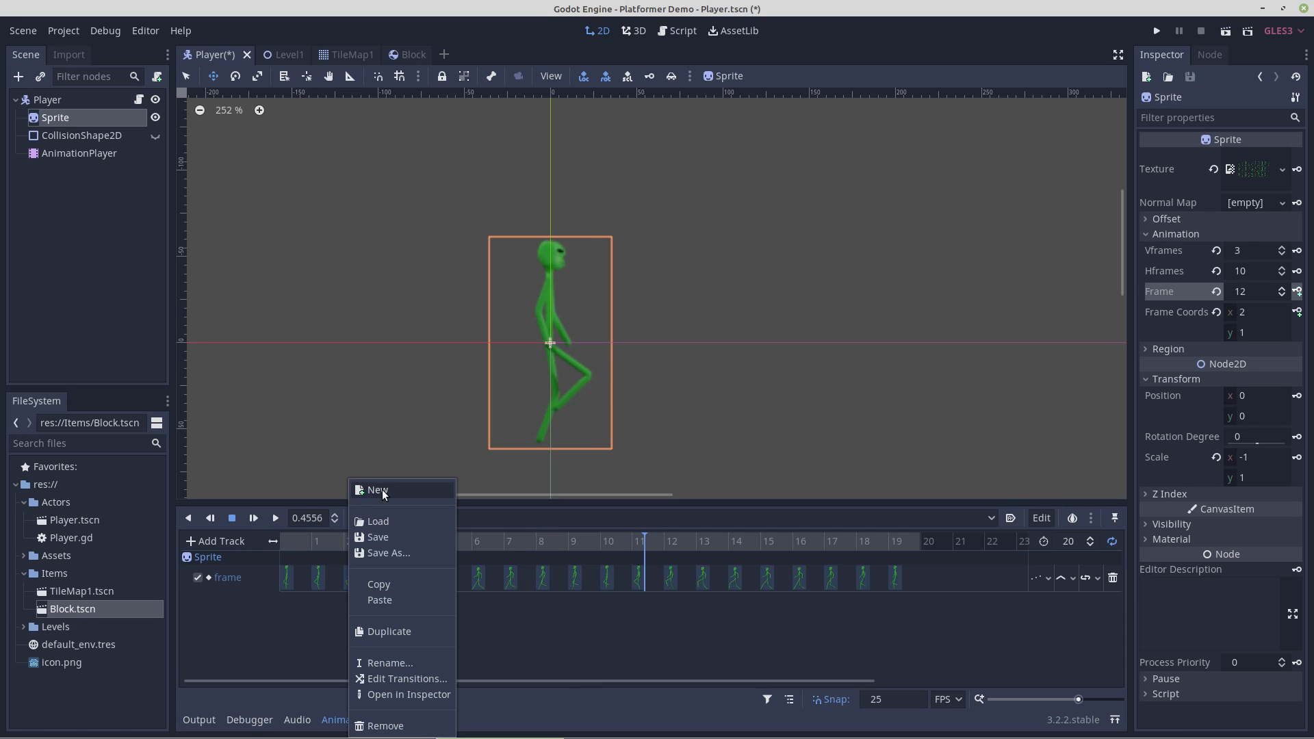
pyautogui.click(381, 490)
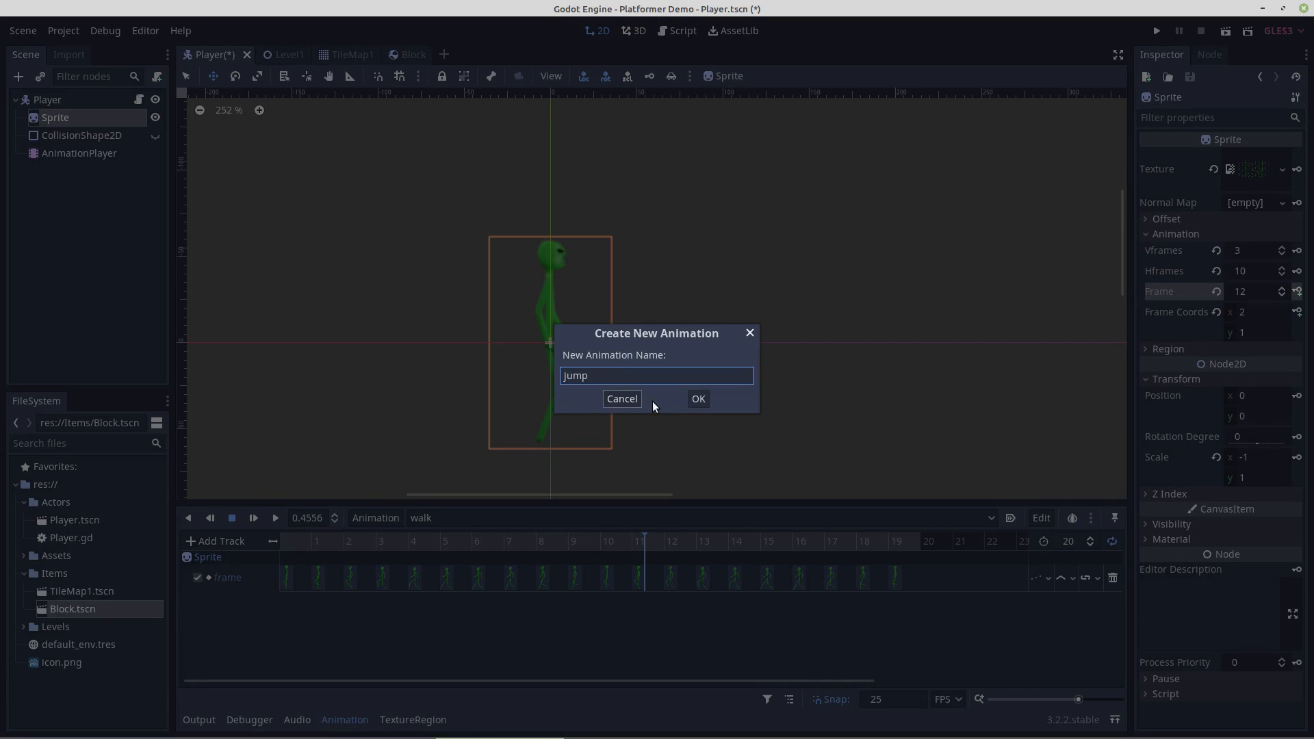
pyautogui.click(698, 399)
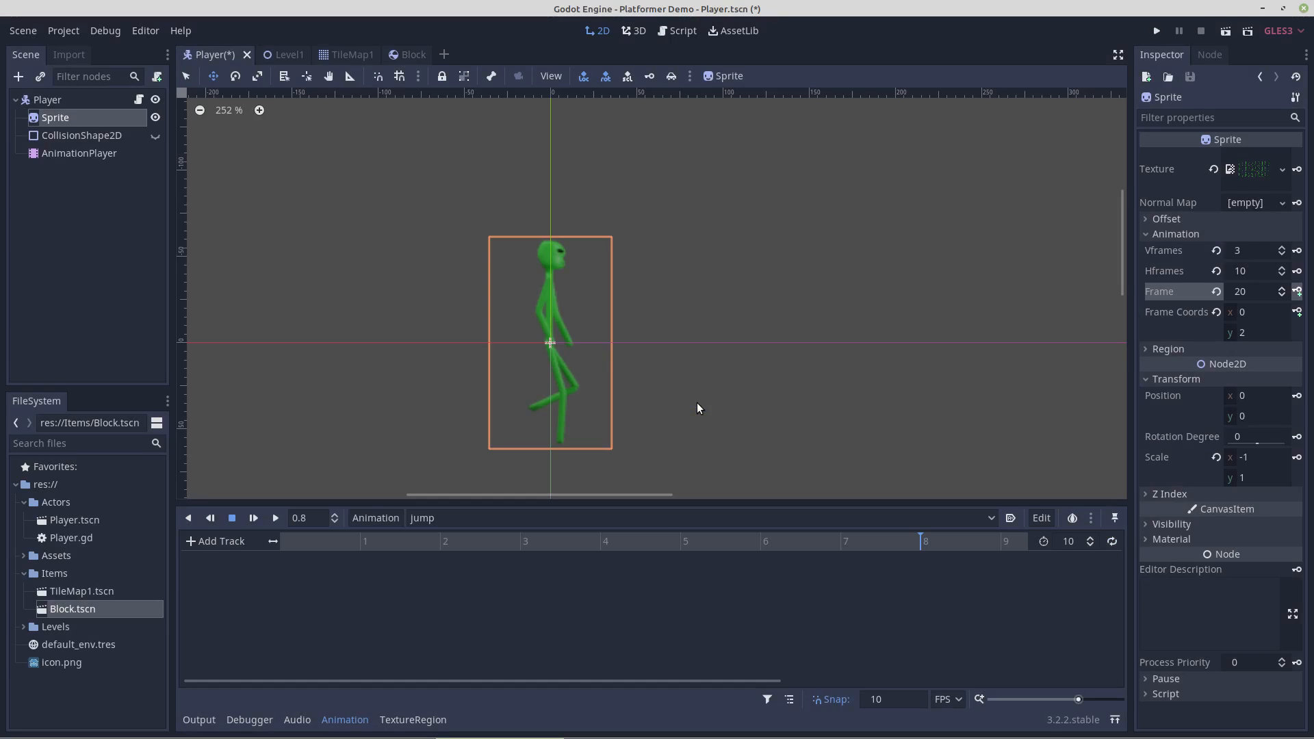
pyautogui.click(948, 699)
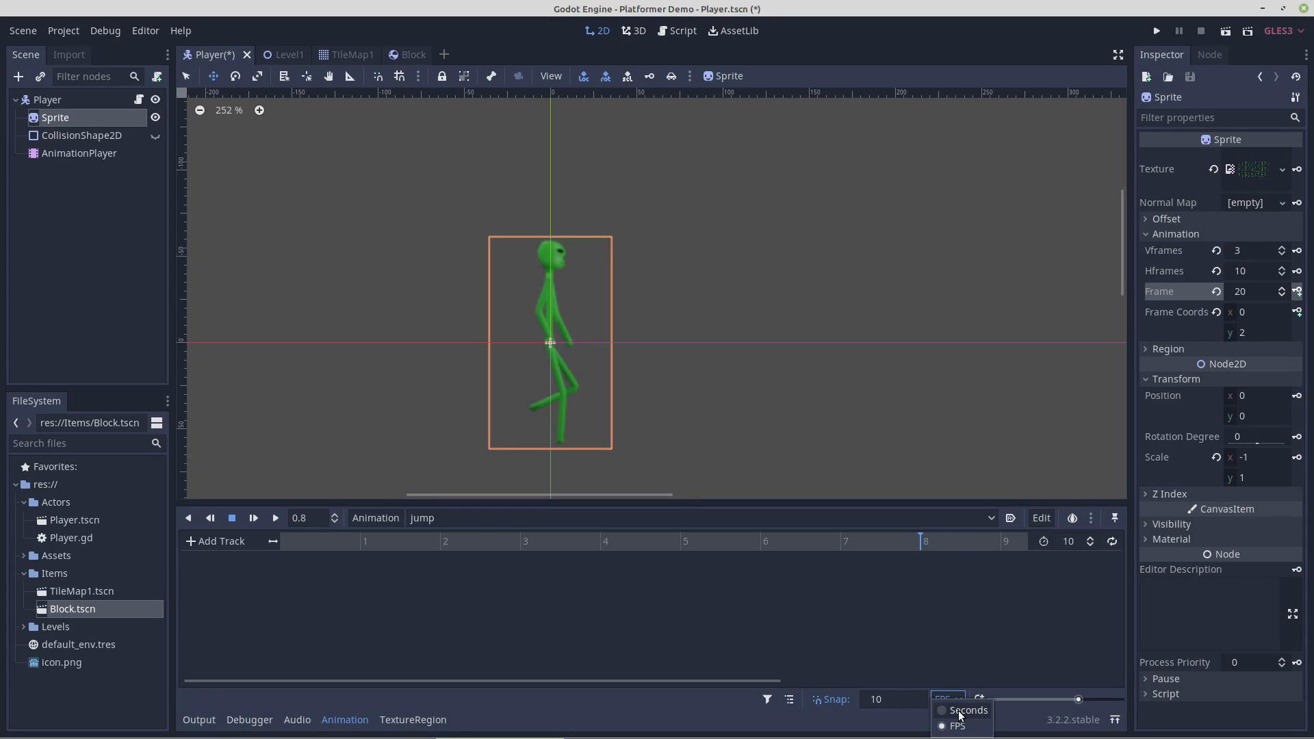
pyautogui.click(964, 710)
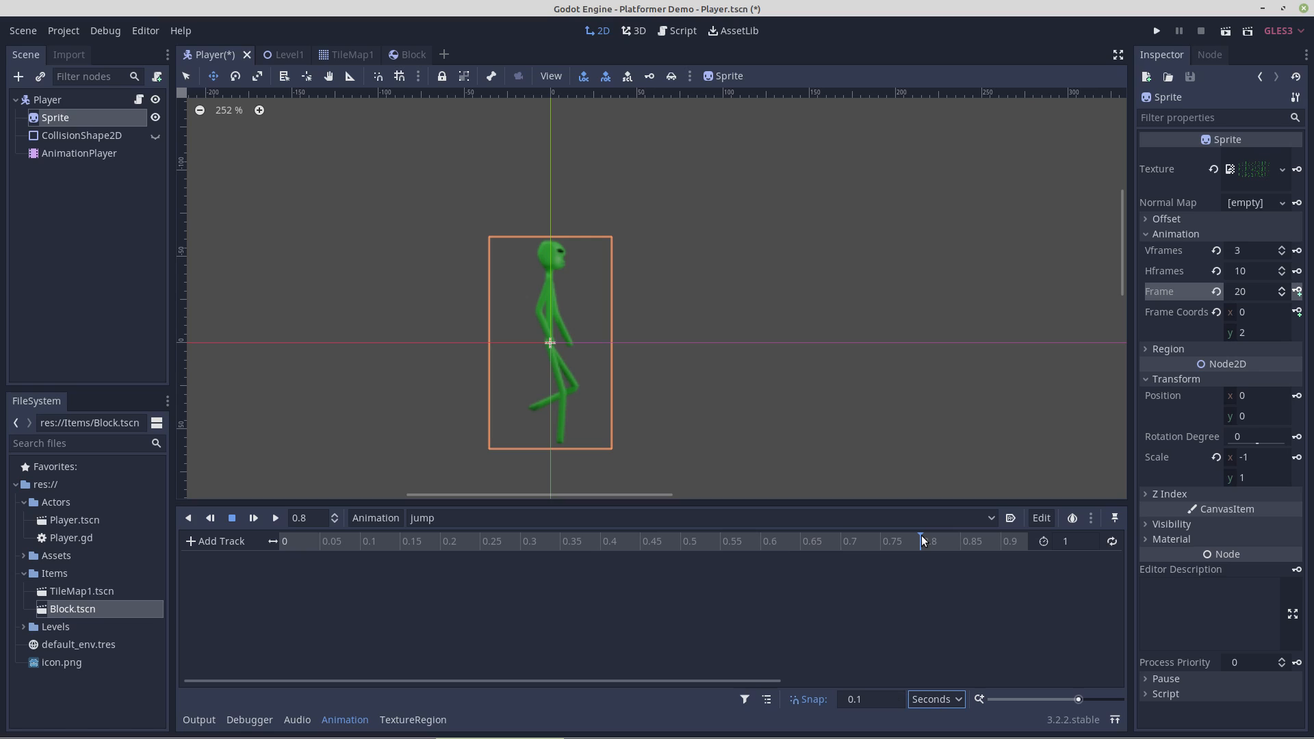
# Rewind the jump animation to 0 and step the Sprite's Frame up to 29 and back to 20 to examine the poses.
pyautogui.moveTo(921, 541); pyautogui.dragTo(206, 537)
pyautogui.click(1283, 290)
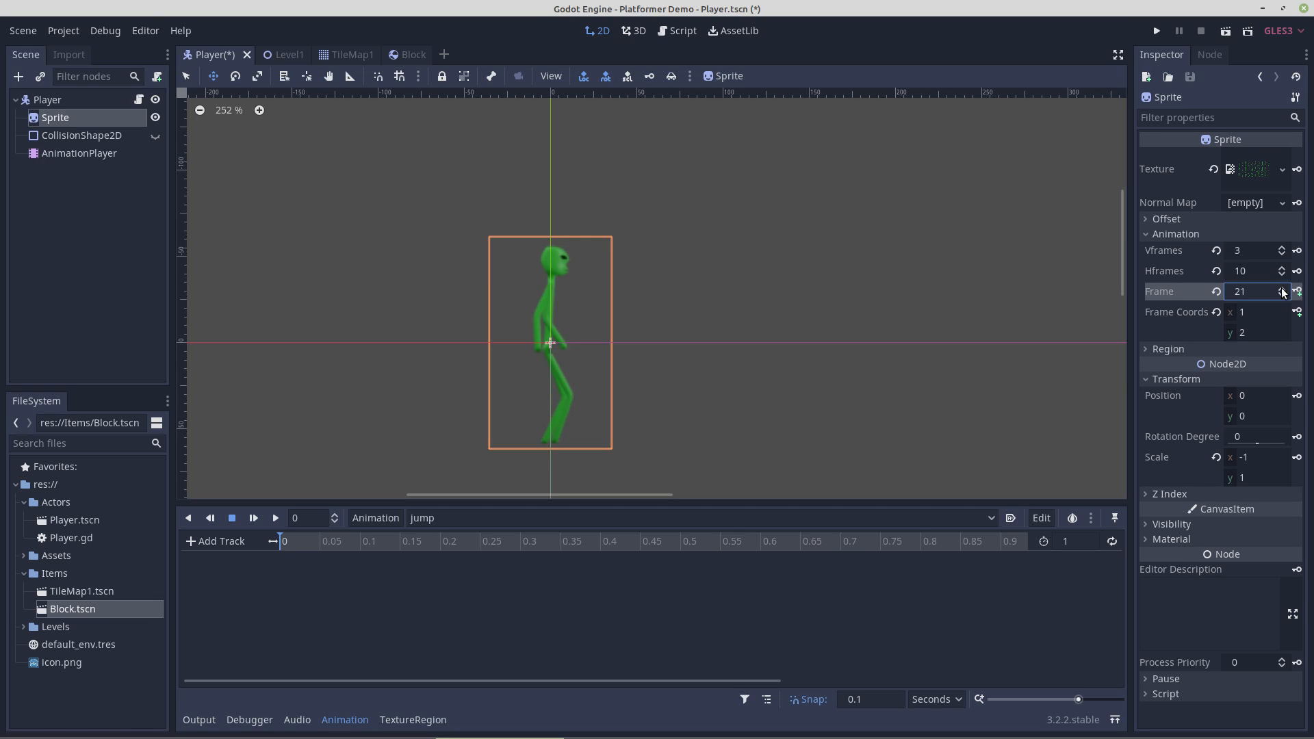
pyautogui.click(1283, 291)
pyautogui.click(1283, 290)
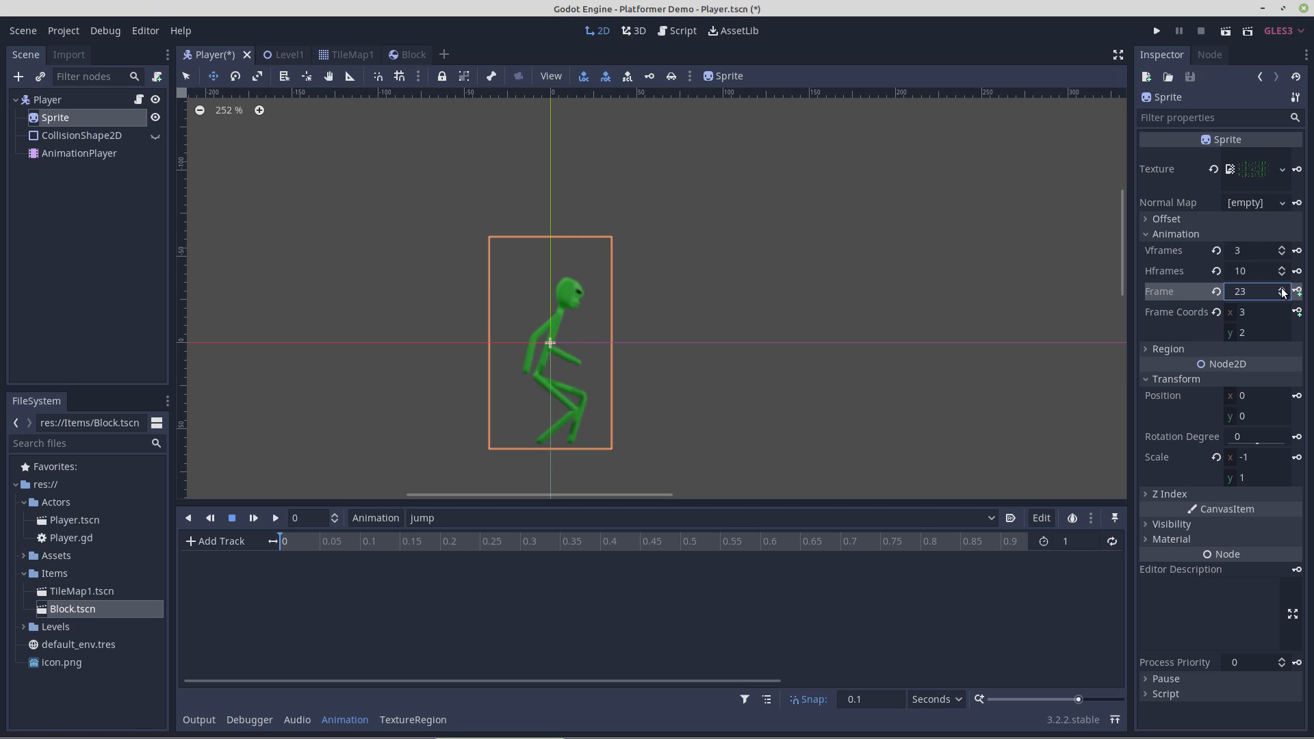
pyautogui.click(1283, 291)
pyautogui.click(1283, 290)
pyautogui.click(1283, 290)
pyautogui.click(1283, 290)
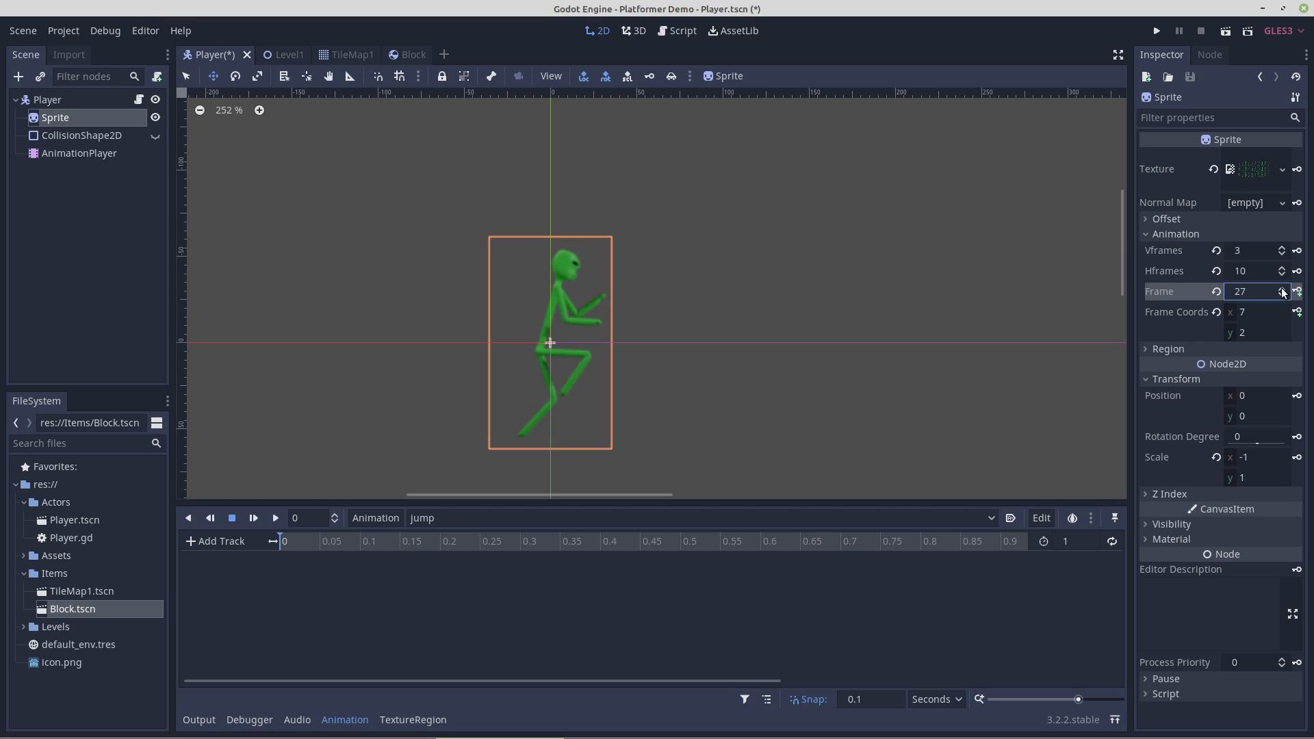
pyautogui.click(1283, 290)
pyautogui.click(1283, 290)
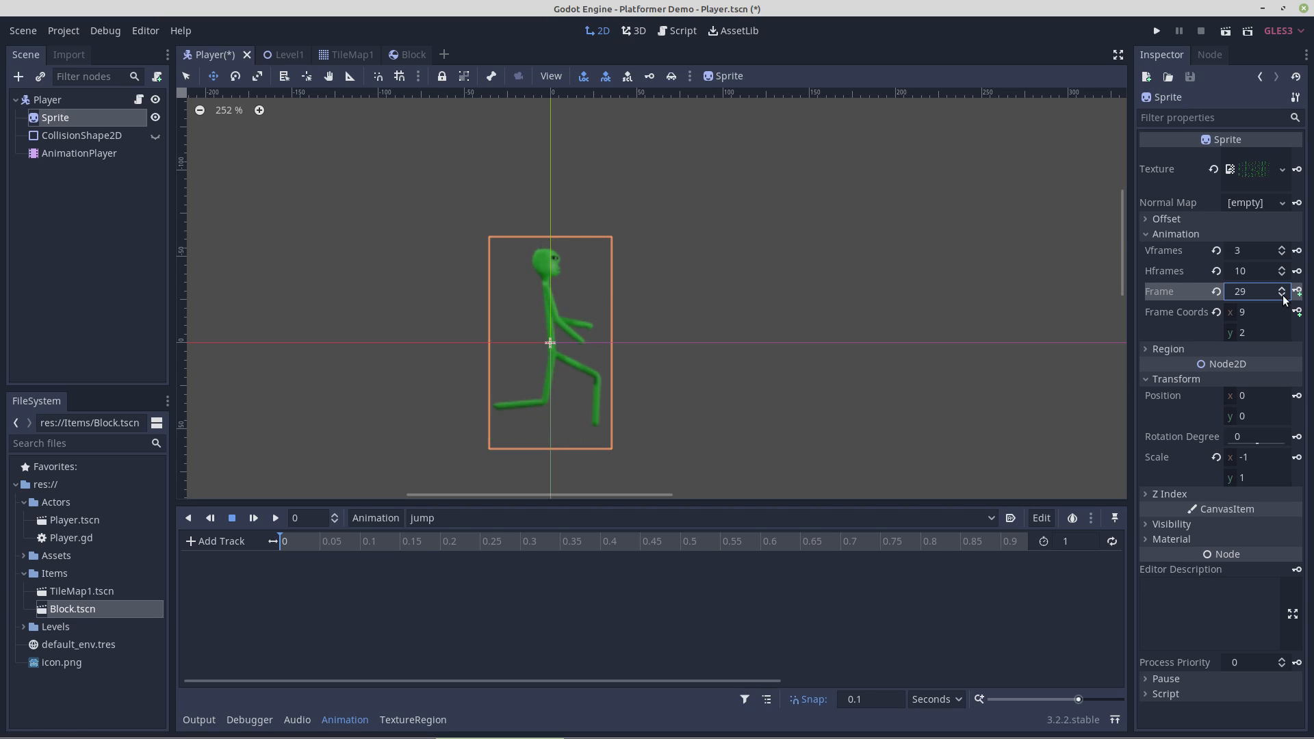
pyautogui.click(1283, 296)
pyautogui.click(1283, 296)
pyautogui.click(1283, 296)
pyautogui.click(1283, 296)
pyautogui.click(1283, 295)
pyautogui.click(1283, 296)
pyautogui.click(1284, 296)
pyautogui.click(1283, 295)
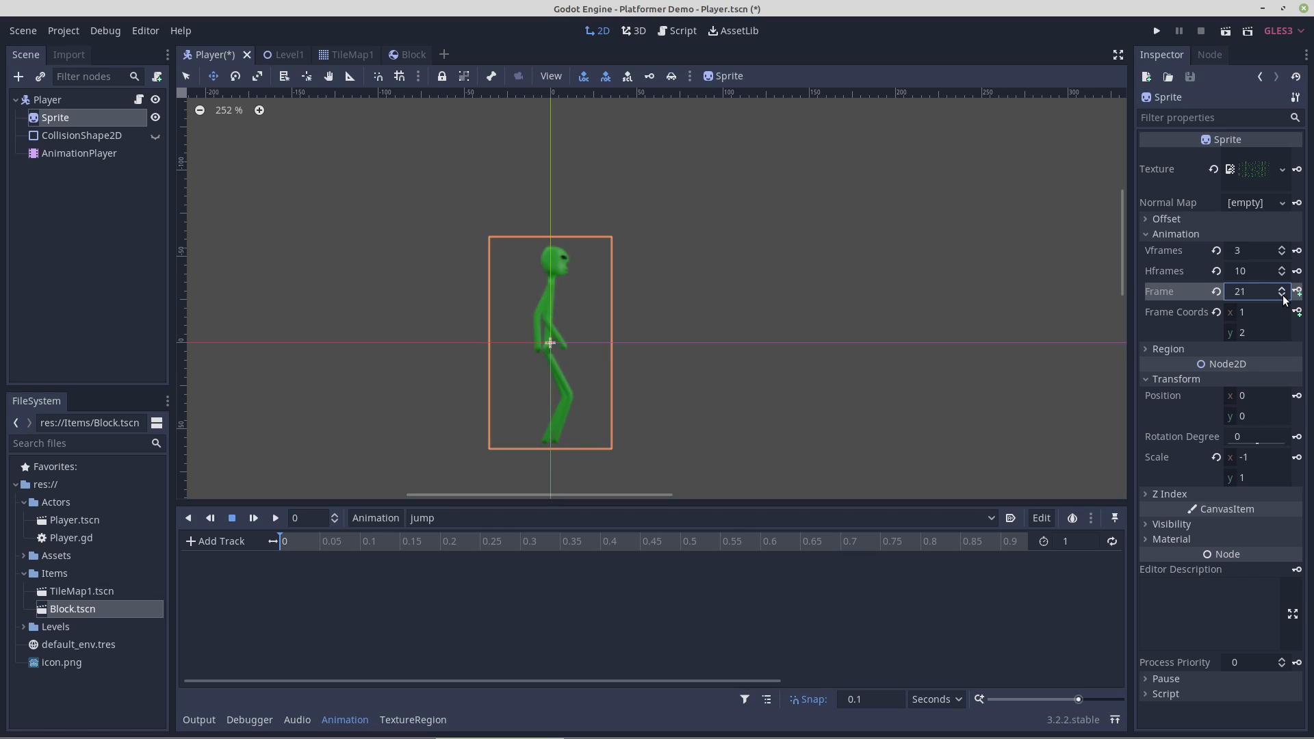
pyautogui.click(1283, 296)
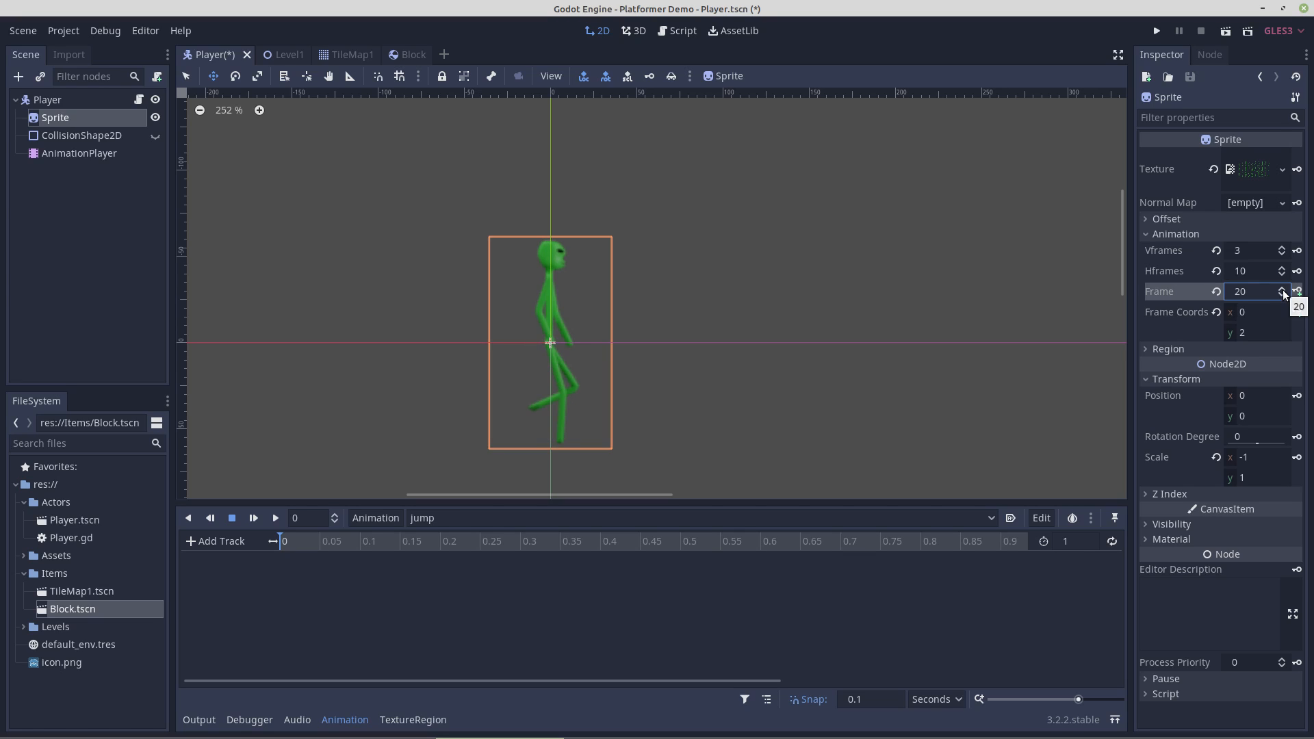
# Step the Sprite's Frame from 21 up to 27 and back to 26 to examine where the take-off ends.
pyautogui.click(1283, 289)
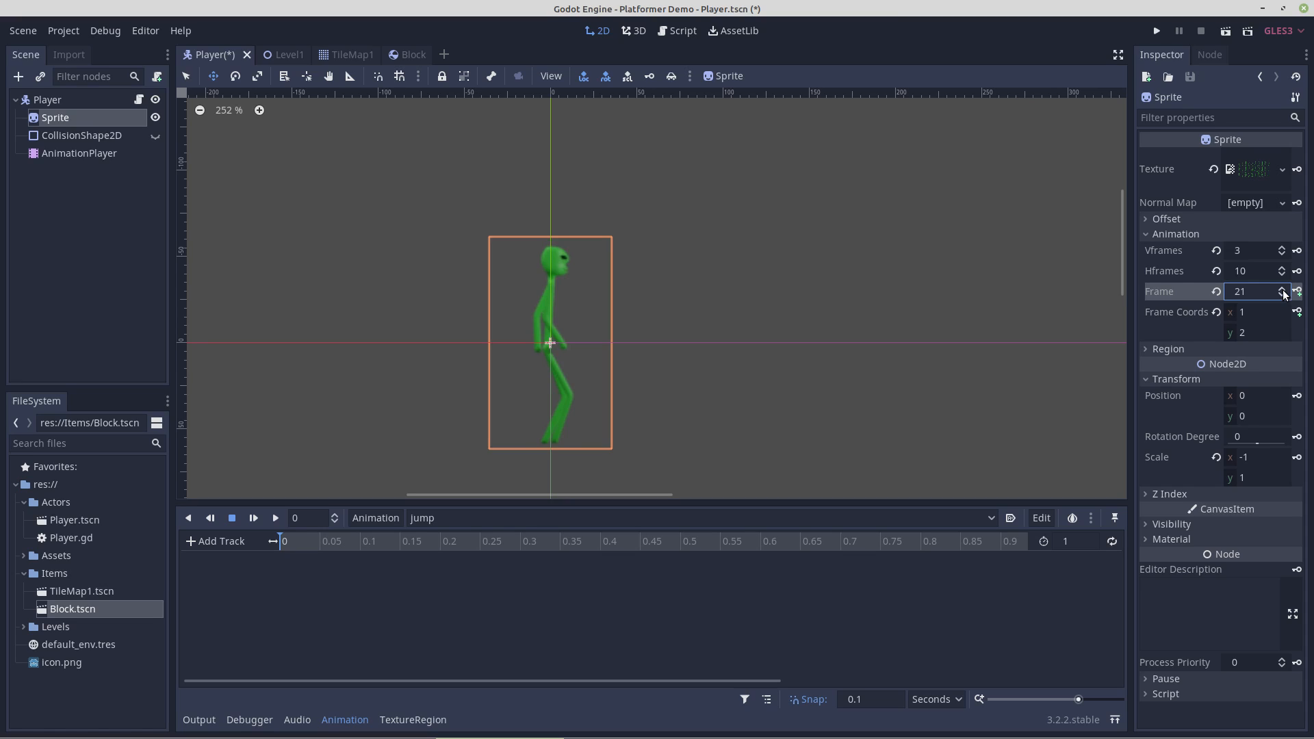
pyautogui.click(1283, 289)
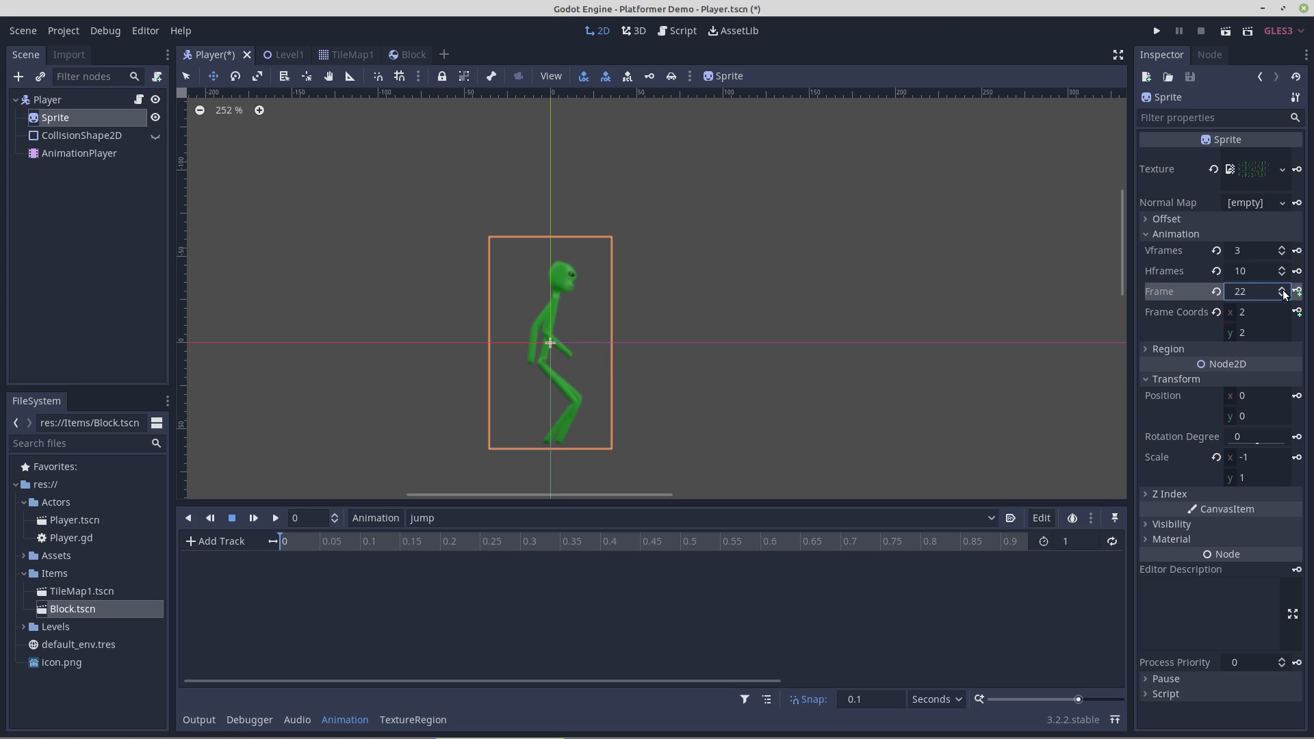
pyautogui.click(1283, 289)
pyautogui.click(1283, 290)
pyautogui.click(1283, 289)
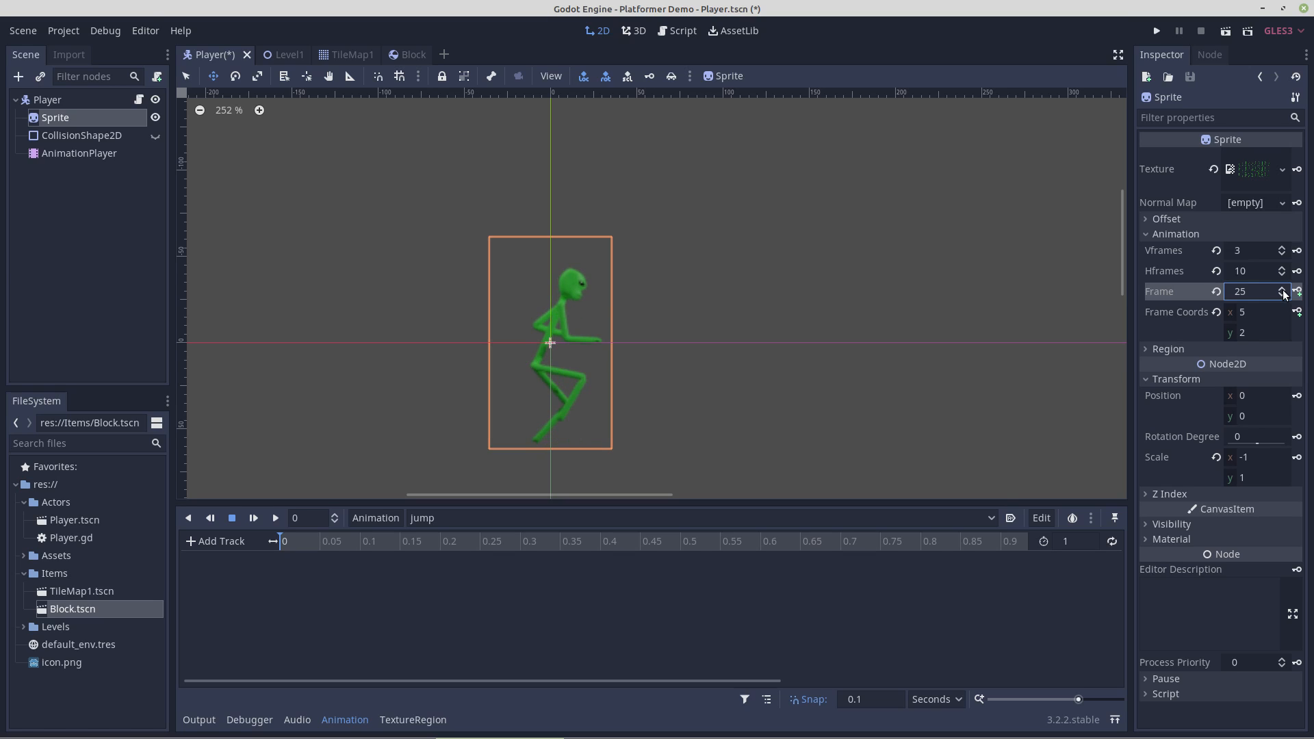
pyautogui.click(1283, 289)
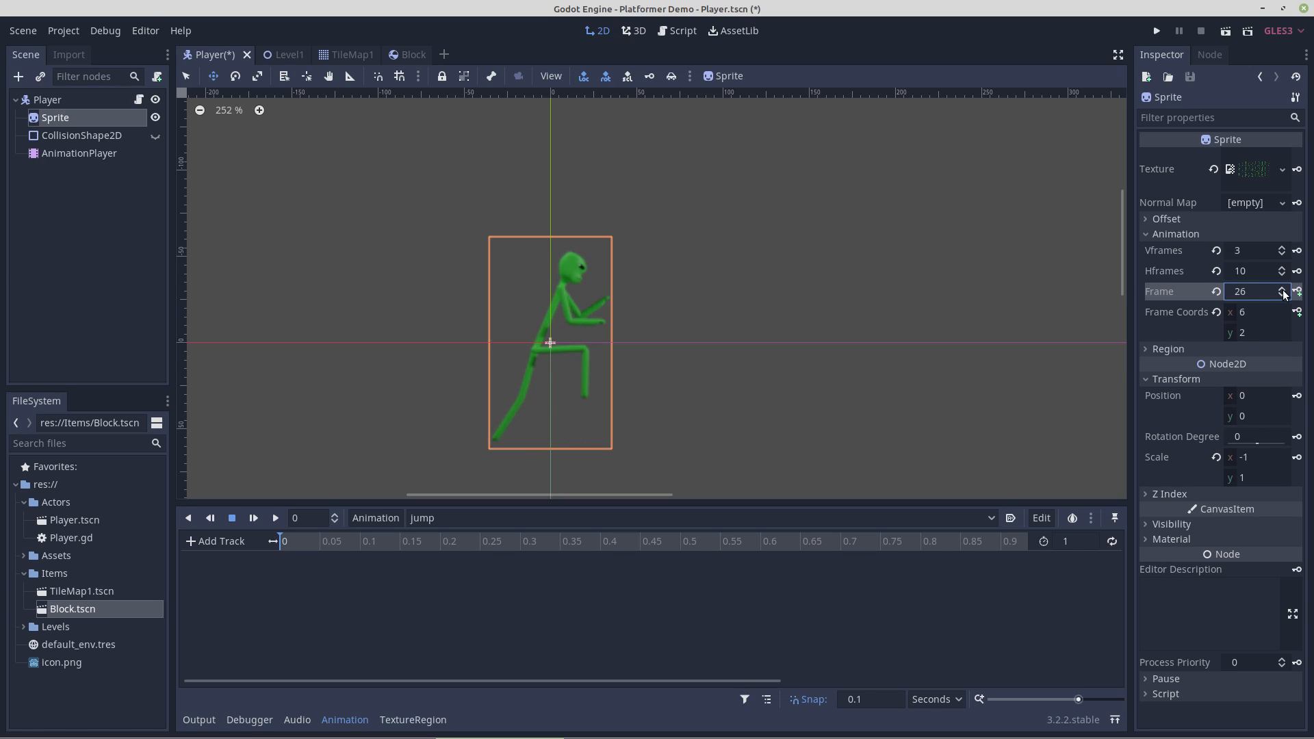
pyautogui.click(1283, 289)
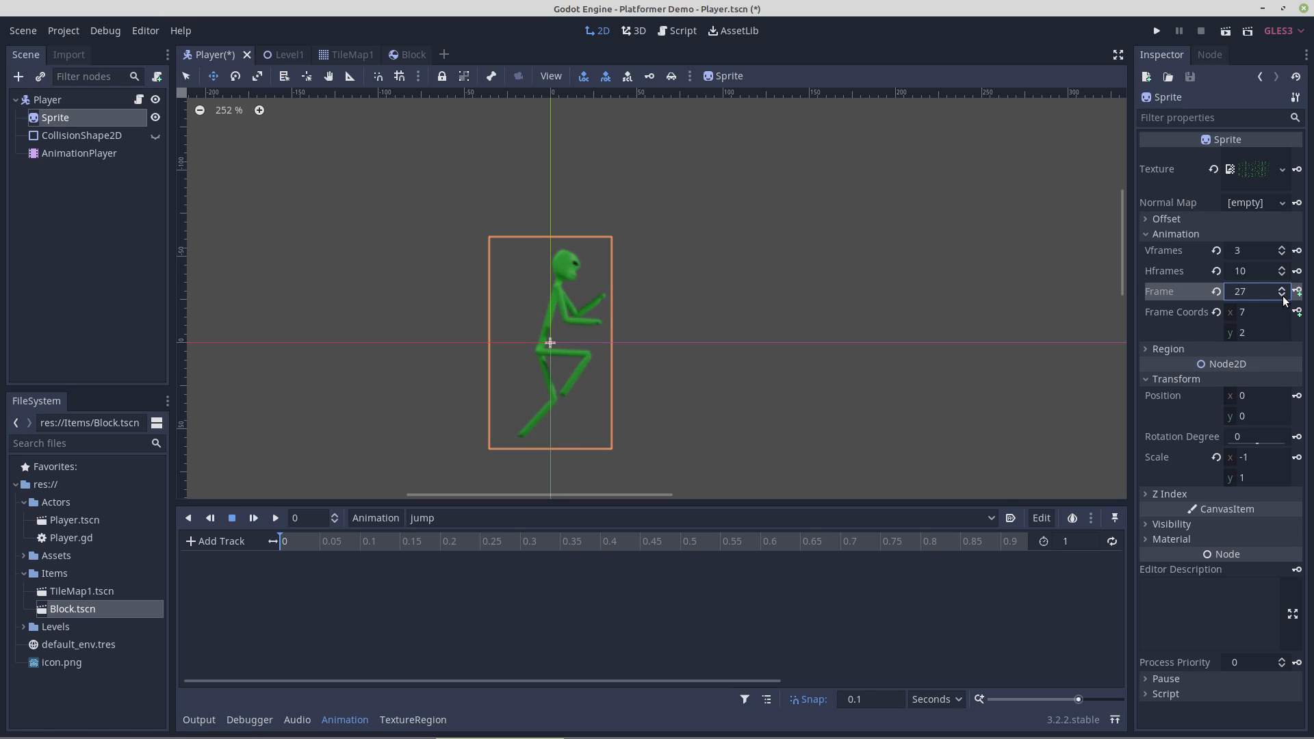
pyautogui.click(1283, 295)
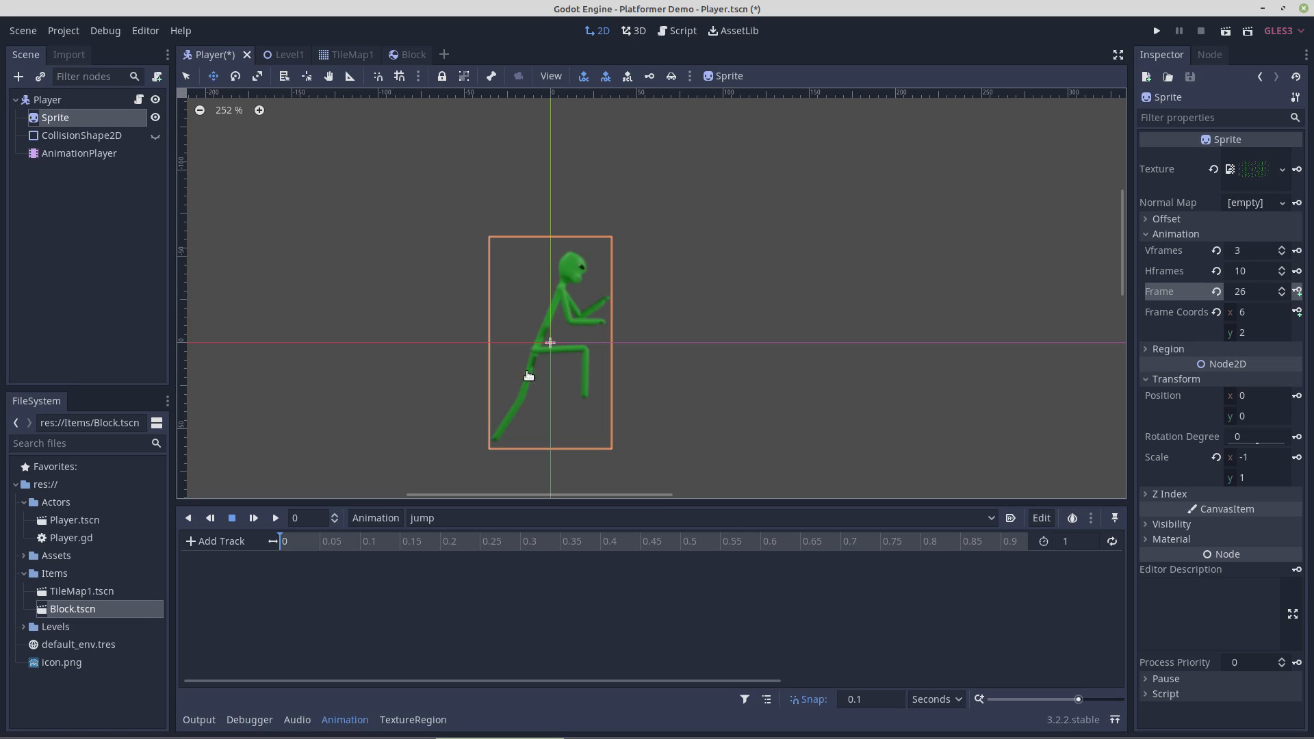
# Key the Sprite's Frame property at 21 in a new track at the start of the jump animation.
pyautogui.click(1282, 295)
pyautogui.click(1282, 296)
pyautogui.click(1283, 296)
pyautogui.click(1283, 296)
pyautogui.click(1283, 296)
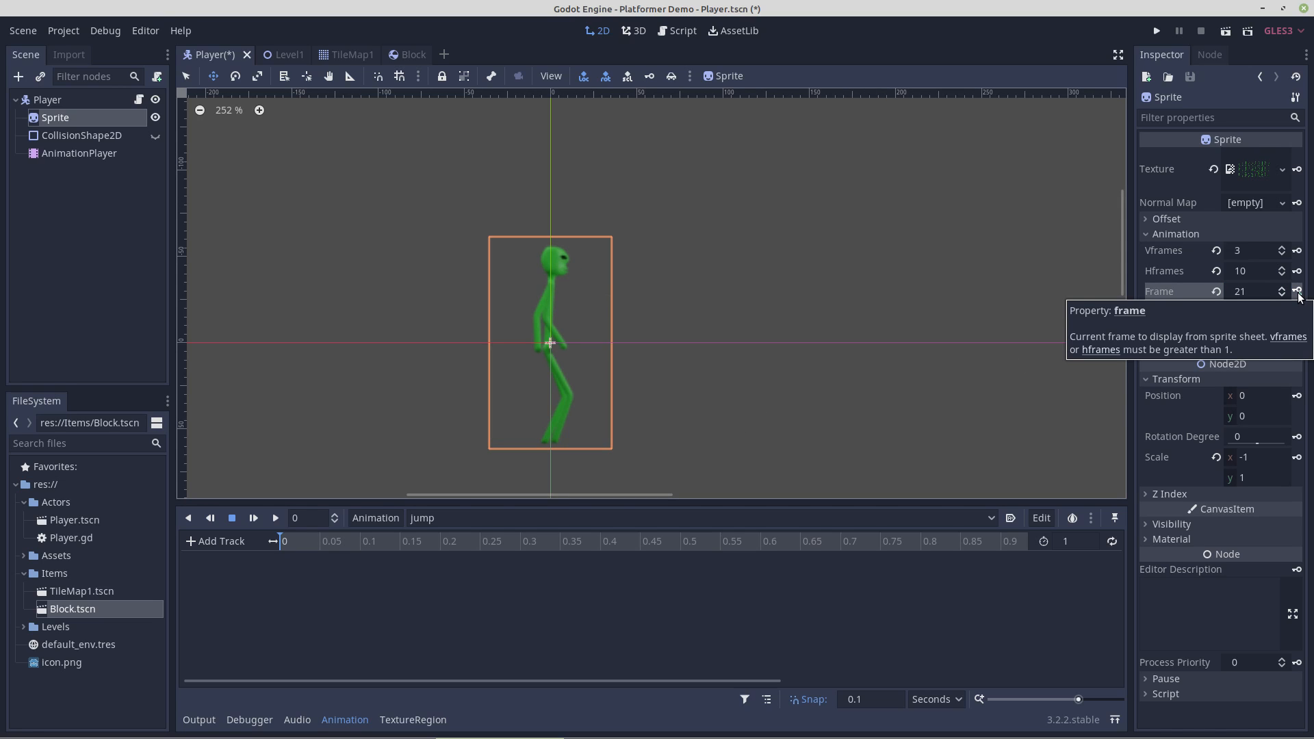
pyautogui.click(1298, 293)
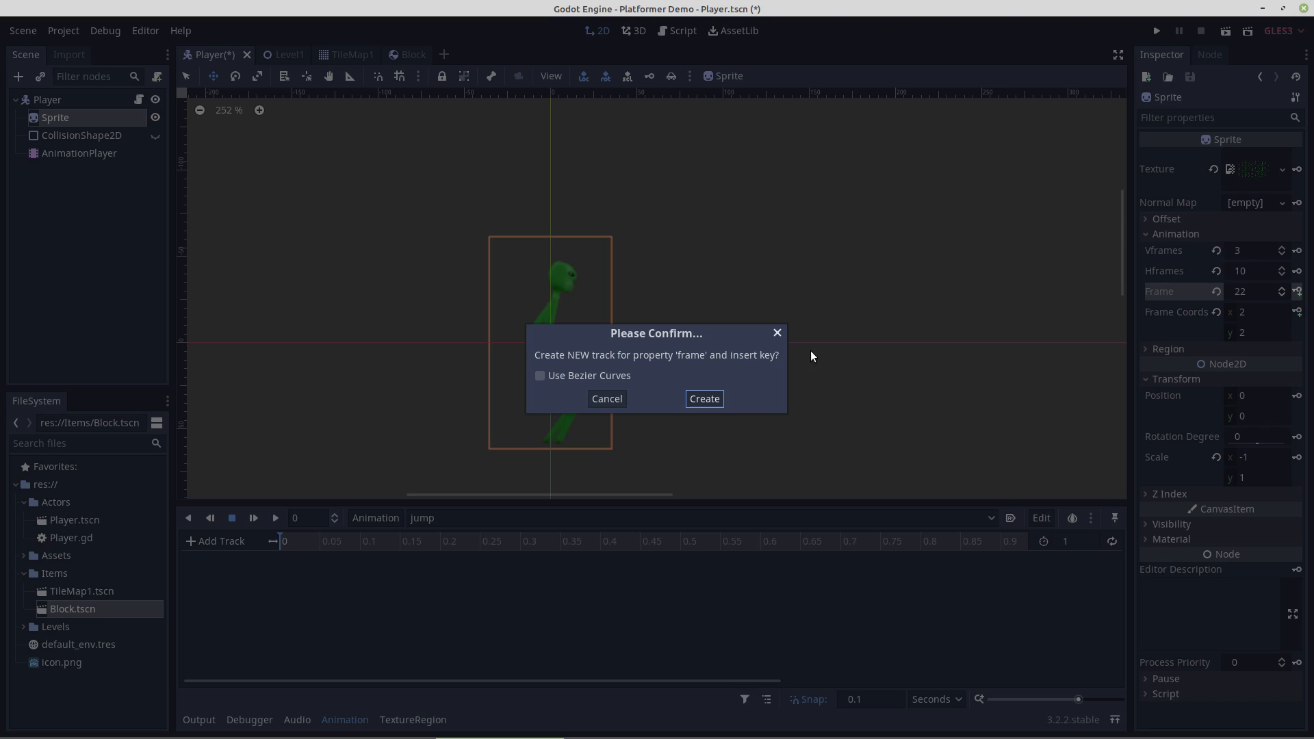
pyautogui.click(704, 398)
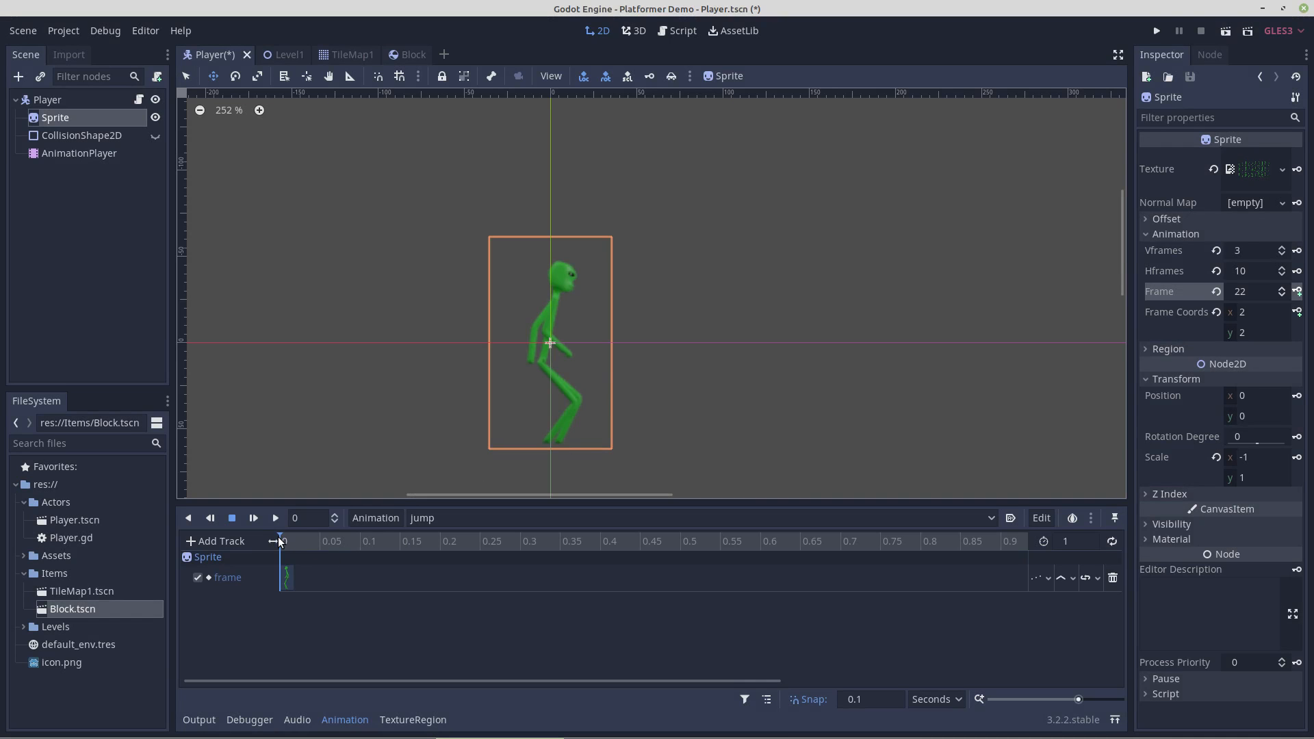
# Key the Sprite's Frame values 22 through 26 consecutively at 0.1 to 0.5 seconds of the jump animation.
pyautogui.click(299, 542)
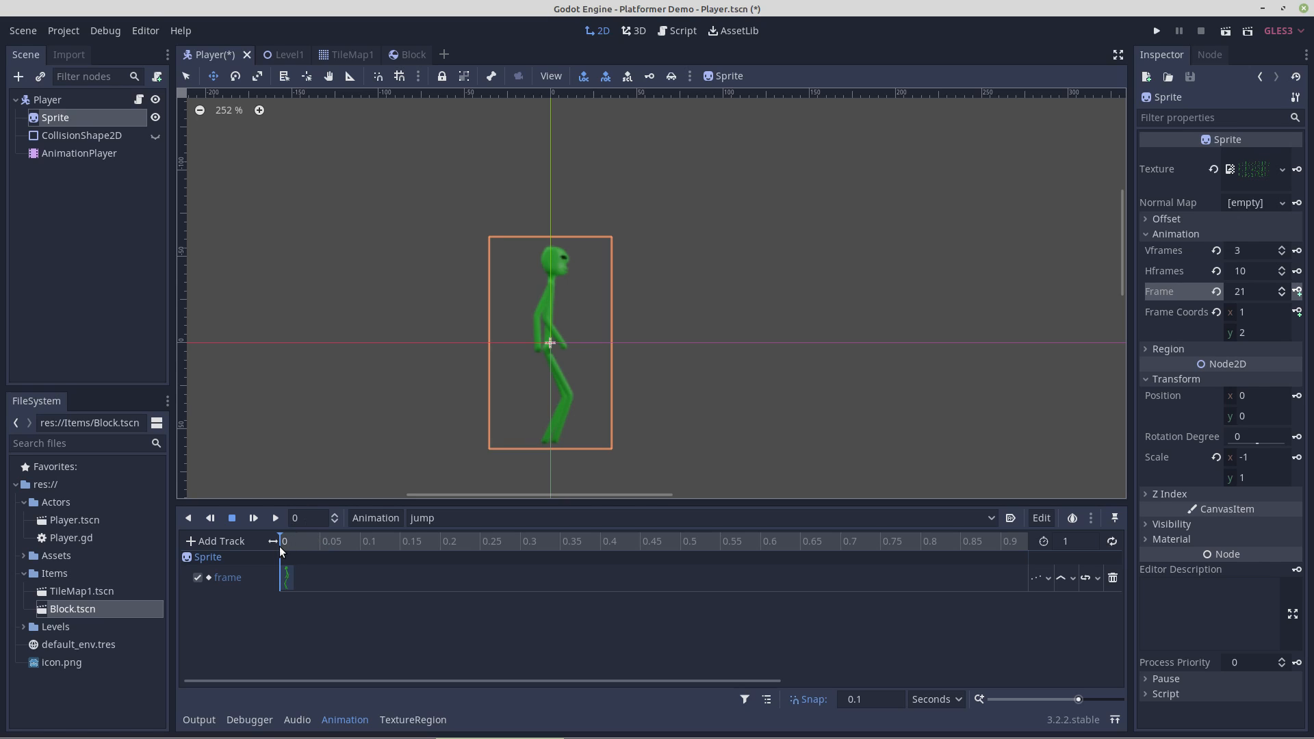
pyautogui.click(369, 544)
pyautogui.click(1281, 288)
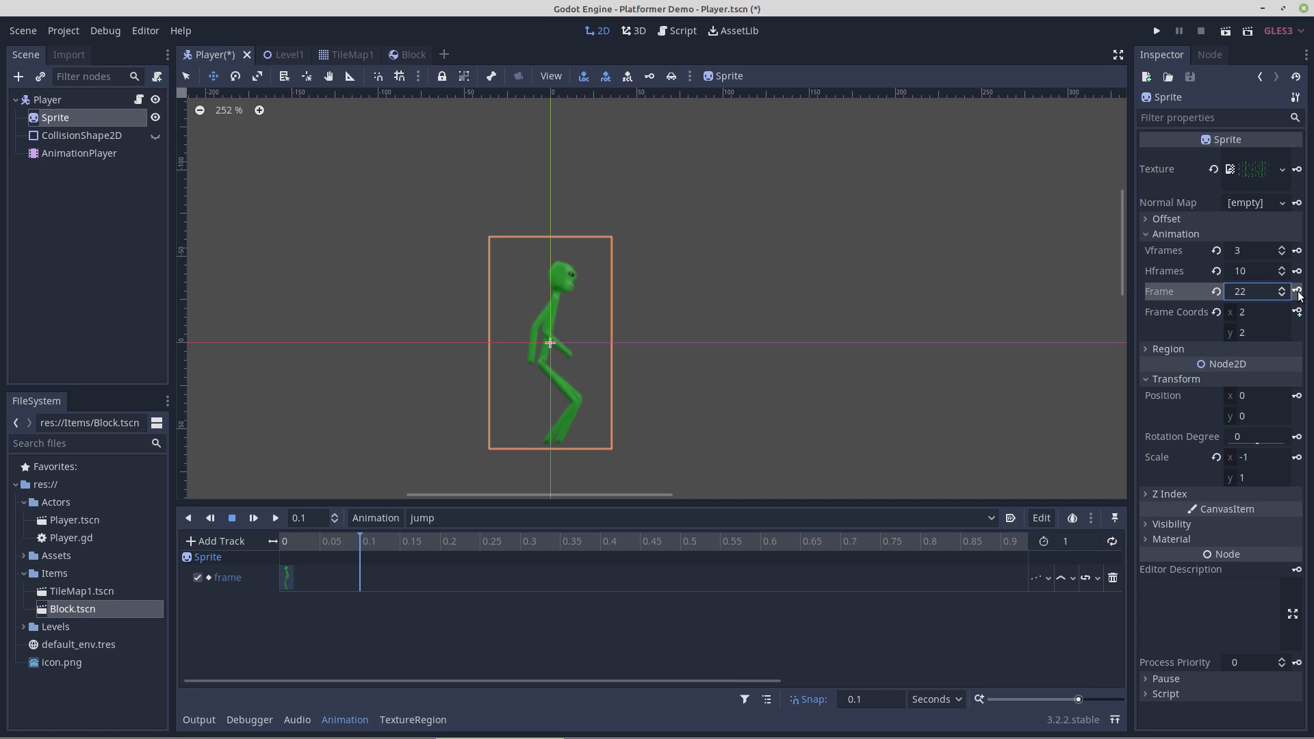
pyautogui.click(1297, 292)
pyautogui.click(1297, 292)
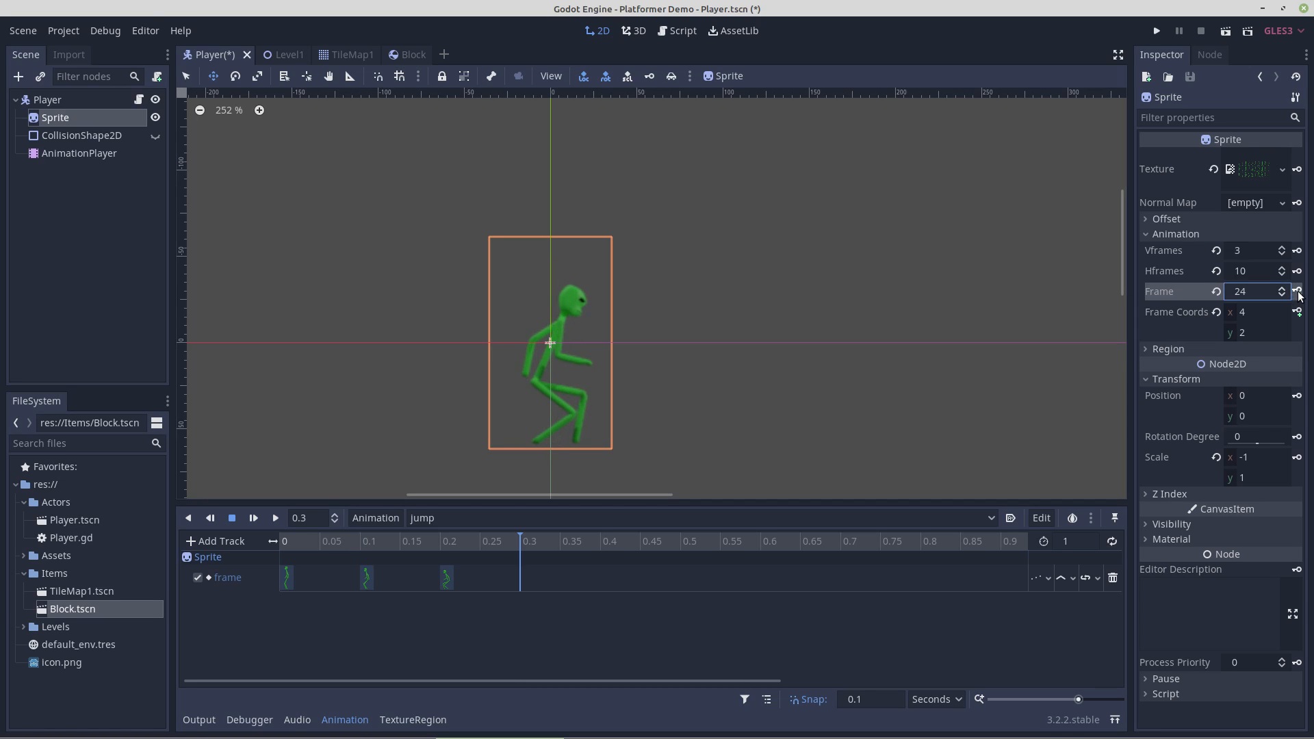
pyautogui.click(1298, 293)
pyautogui.click(1298, 293)
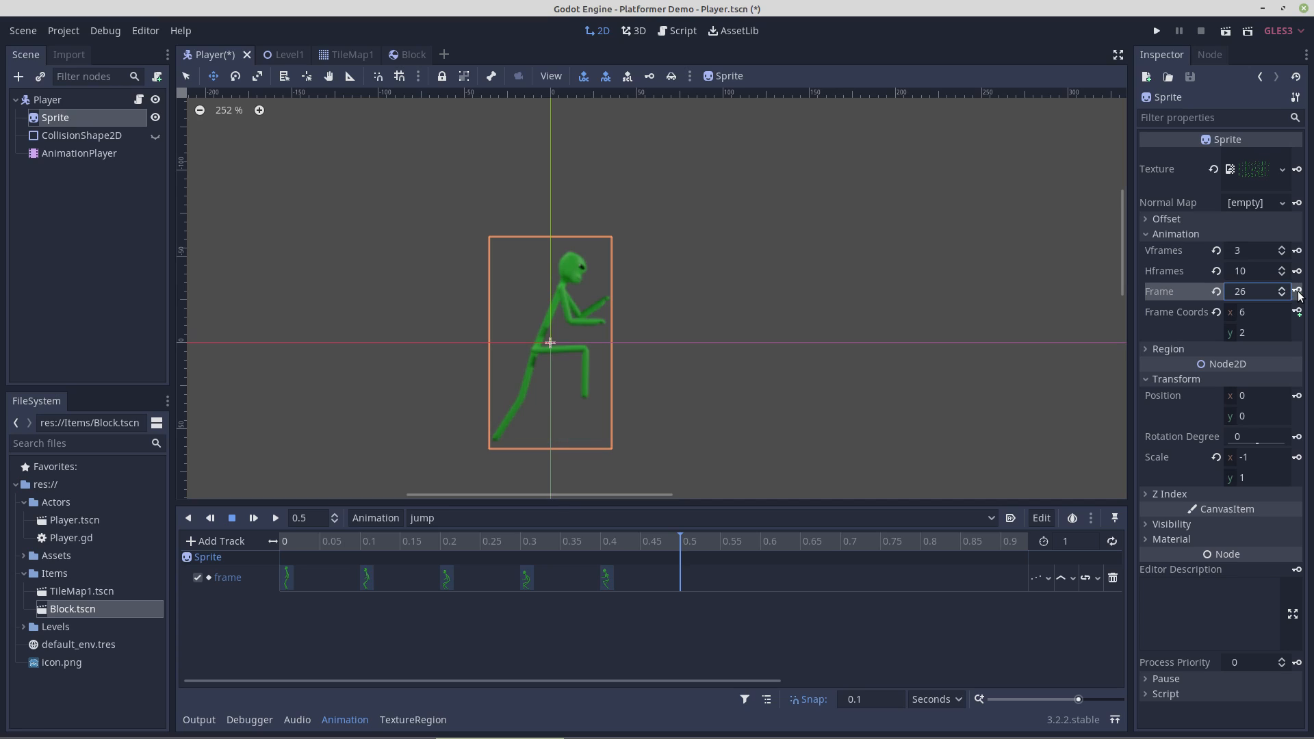
pyautogui.click(1298, 293)
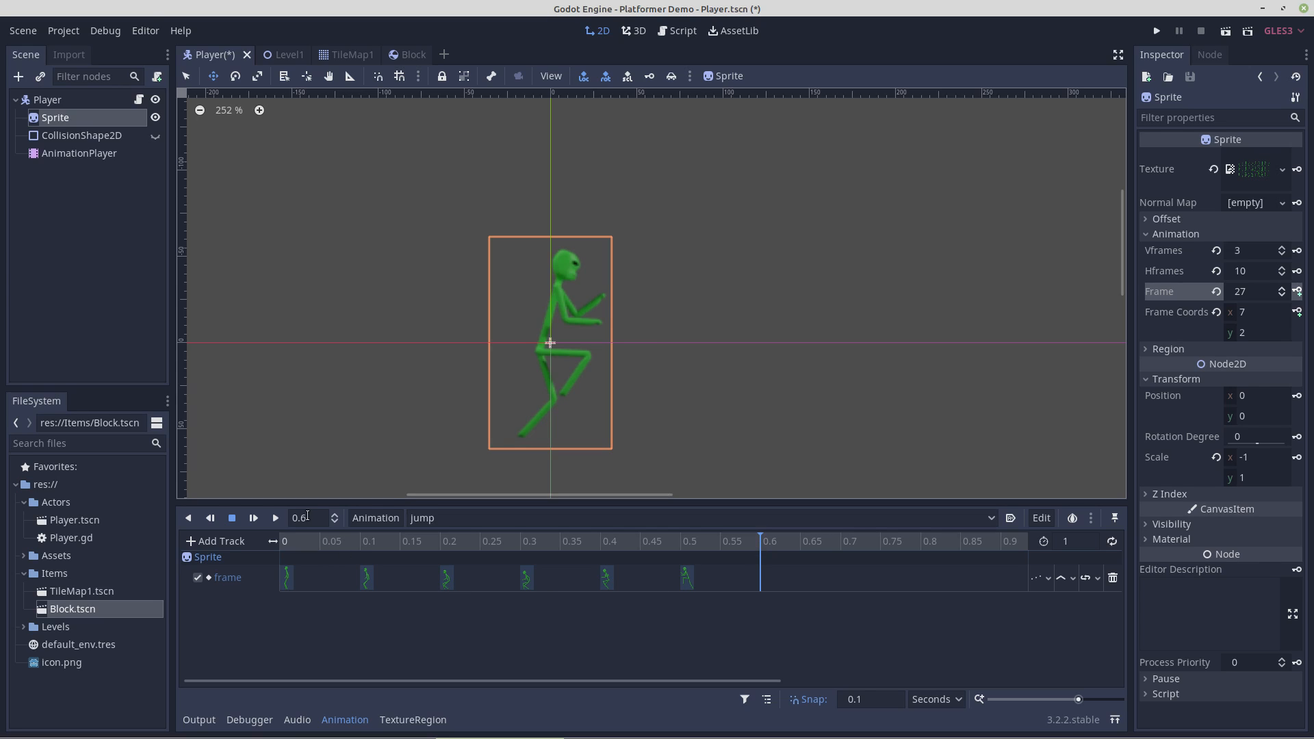
# Set the jump animation's length to 0.6 seconds.
pyautogui.click(1062, 543)
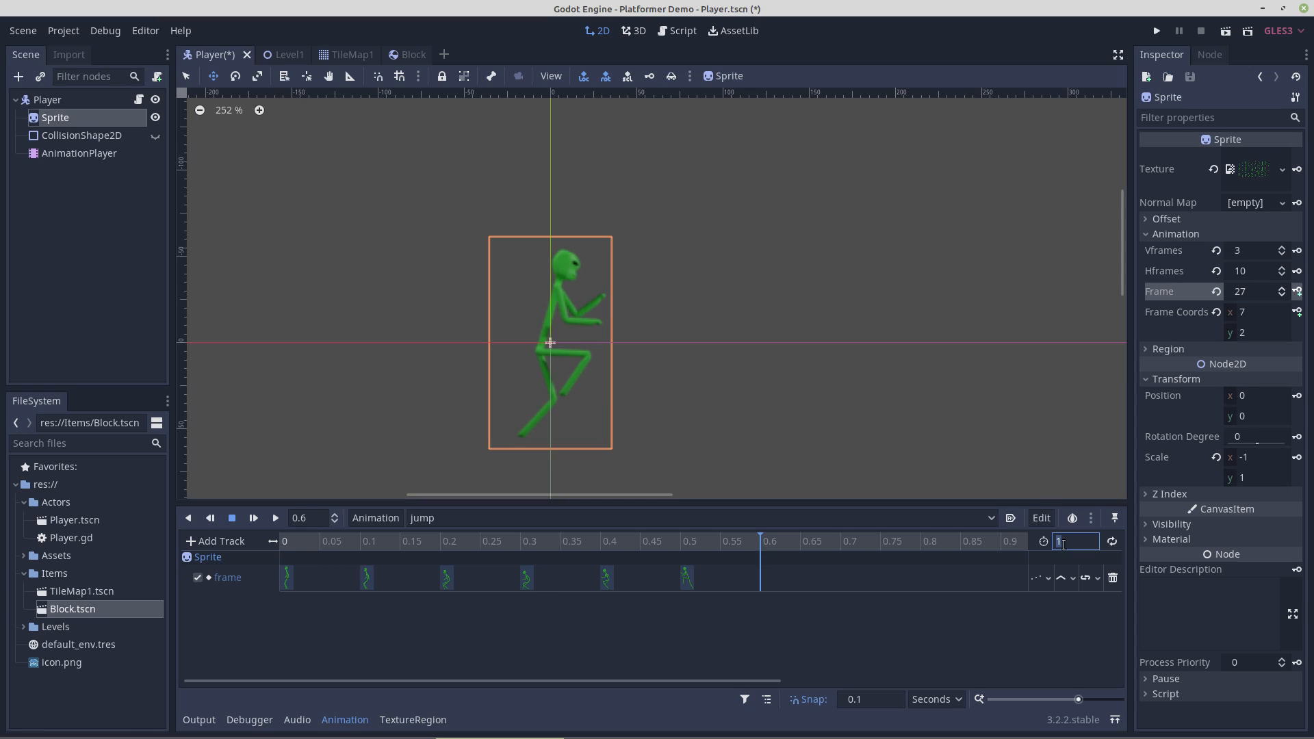
pyautogui.write('.6')
pyautogui.press('Return')
# Preview the jump animation by scrubbing it and playing it from the start, then return the playhead to 0.
pyautogui.click(760, 540)
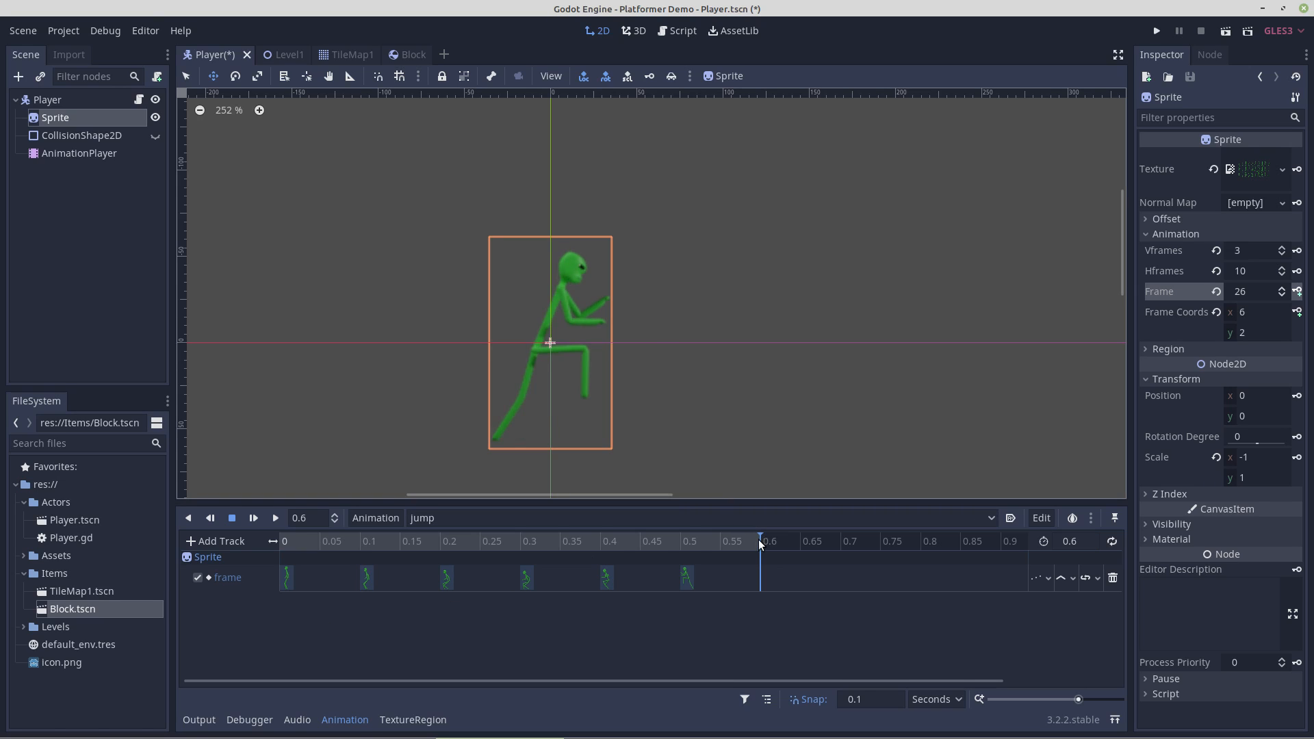
pyautogui.moveTo(758, 539); pyautogui.dragTo(292, 563)
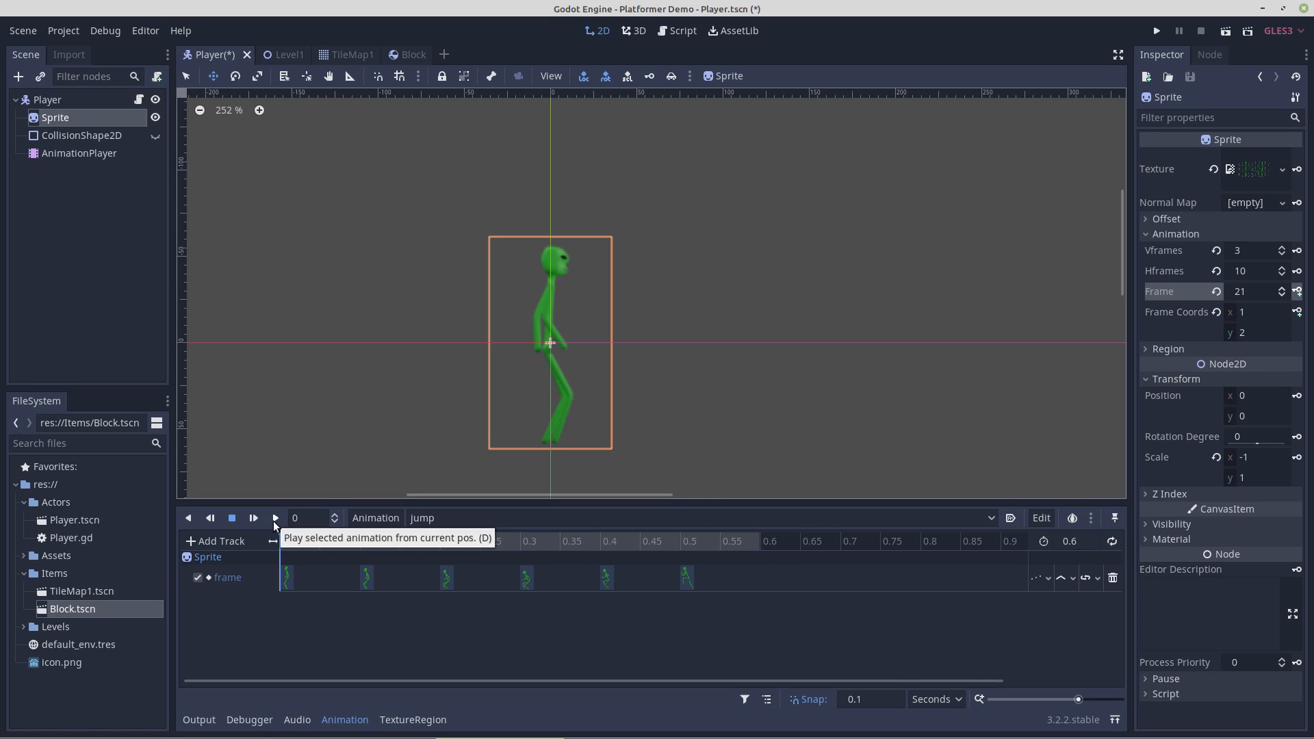
pyautogui.click(274, 522)
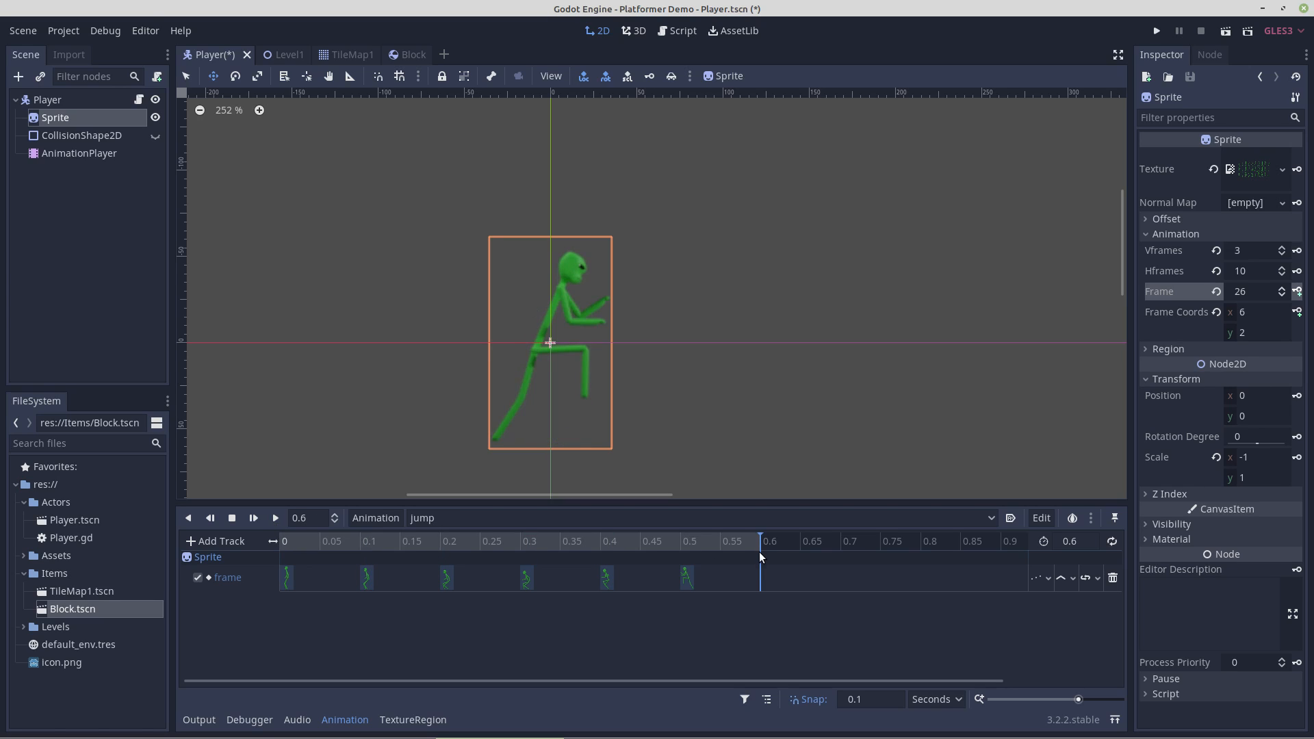
pyautogui.moveTo(761, 541); pyautogui.dragTo(294, 545)
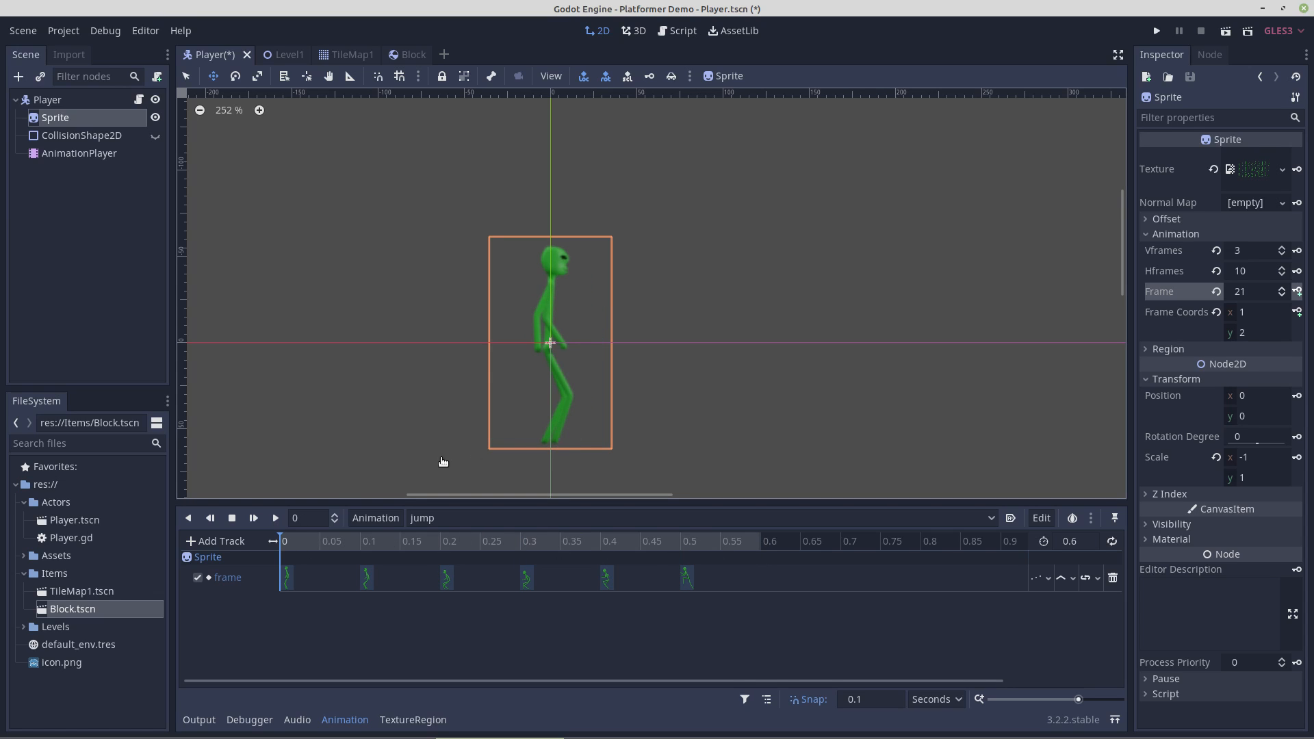
# Create a new animation named land in the AnimationPlayer.
pyautogui.click(376, 519)
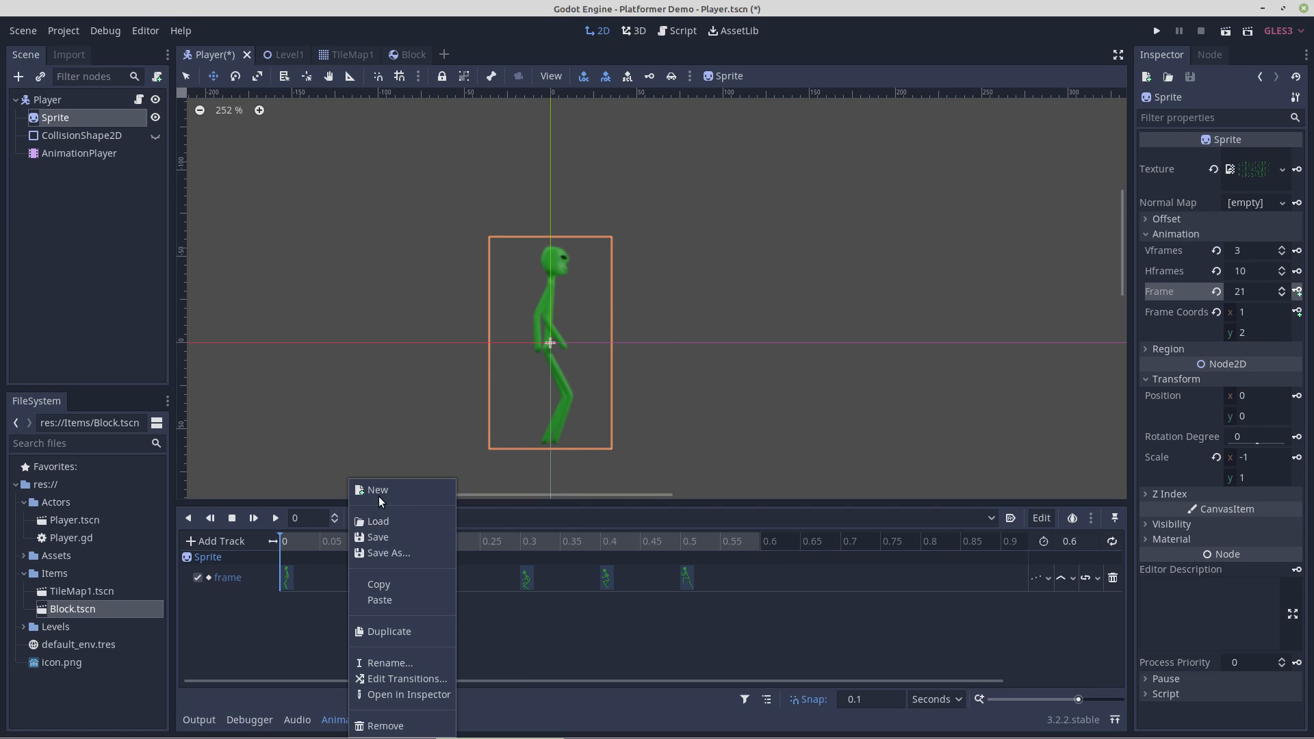
pyautogui.click(379, 493)
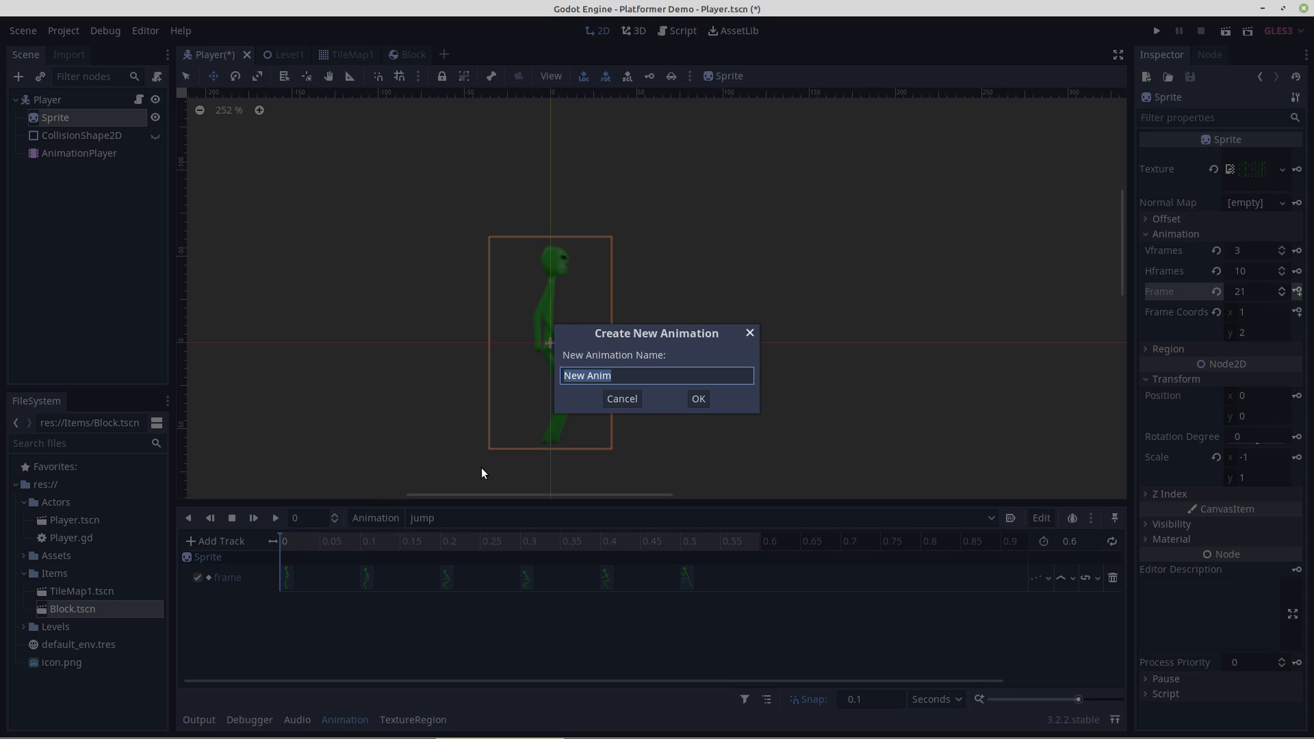
pyautogui.write('land')
pyautogui.click(697, 398)
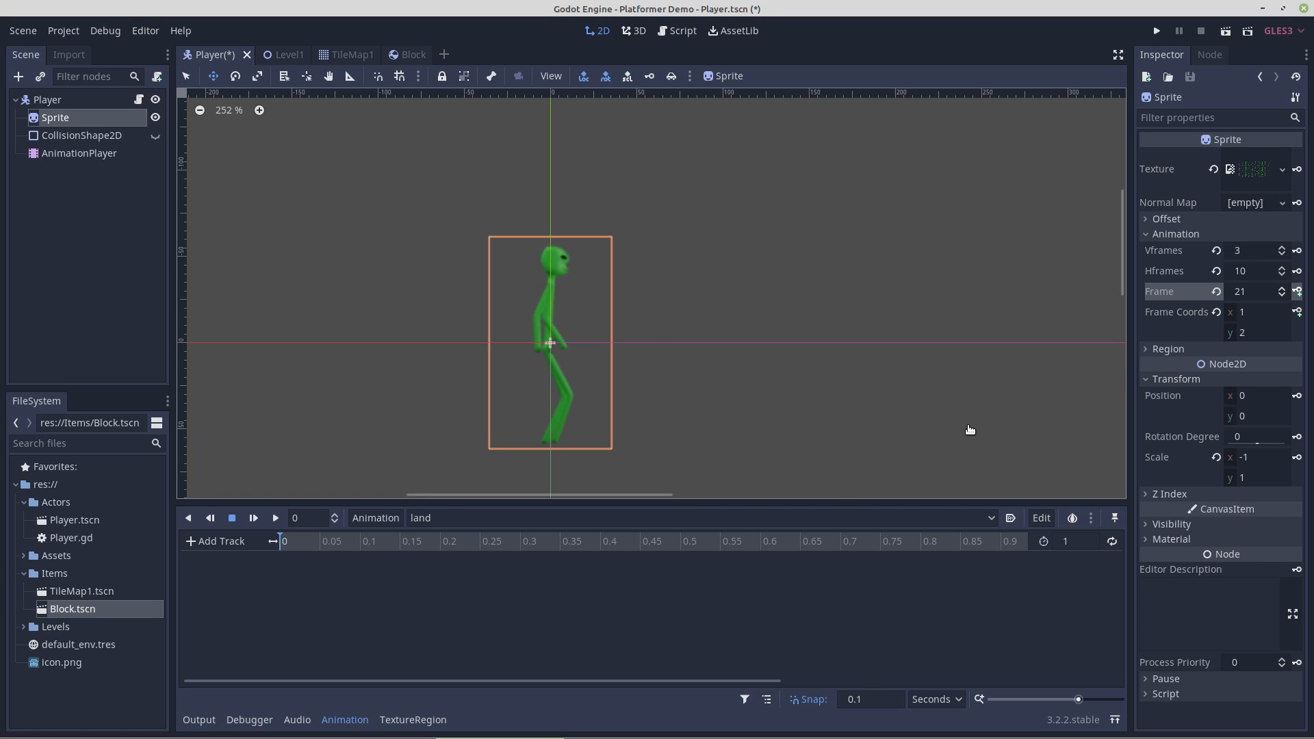
# Step the Sprite's Frame through values 22 to 29 to examine the landing poses.
pyautogui.click(1282, 288)
pyautogui.click(1282, 288)
pyautogui.click(1282, 289)
pyautogui.click(1281, 288)
pyautogui.click(1281, 288)
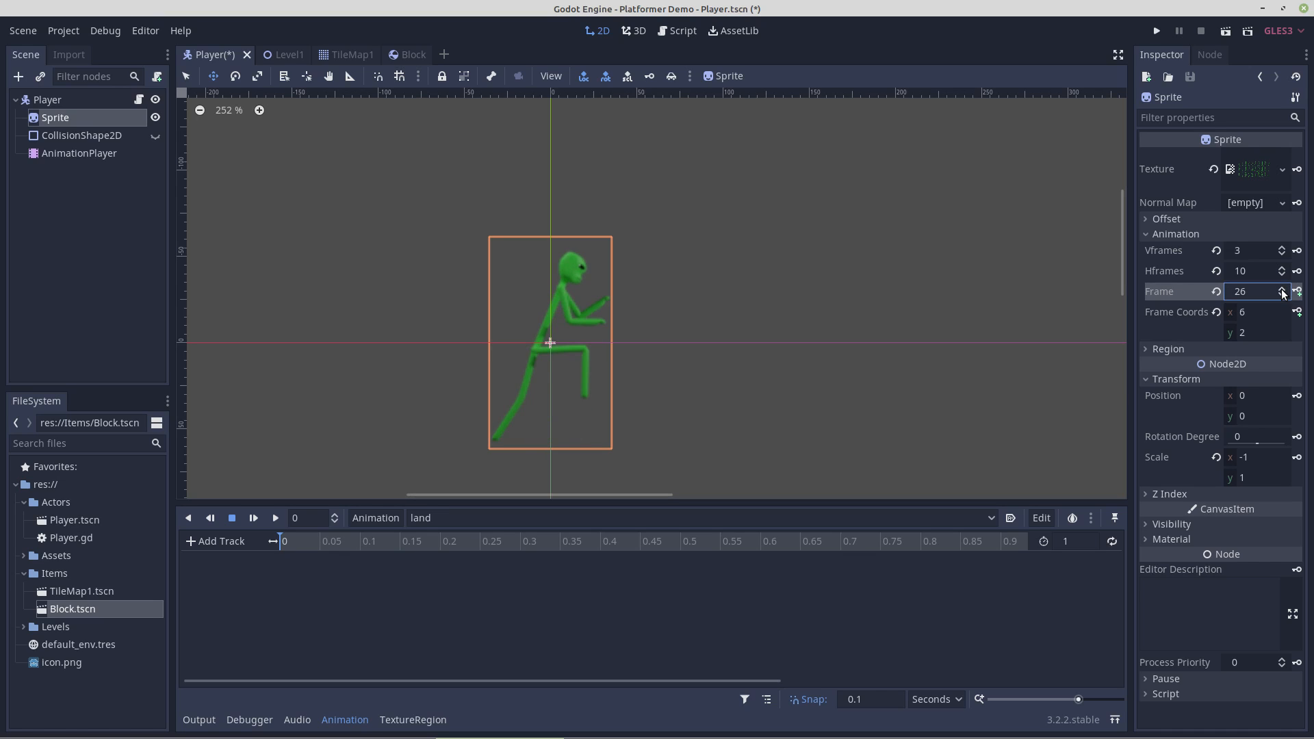
pyautogui.click(1281, 288)
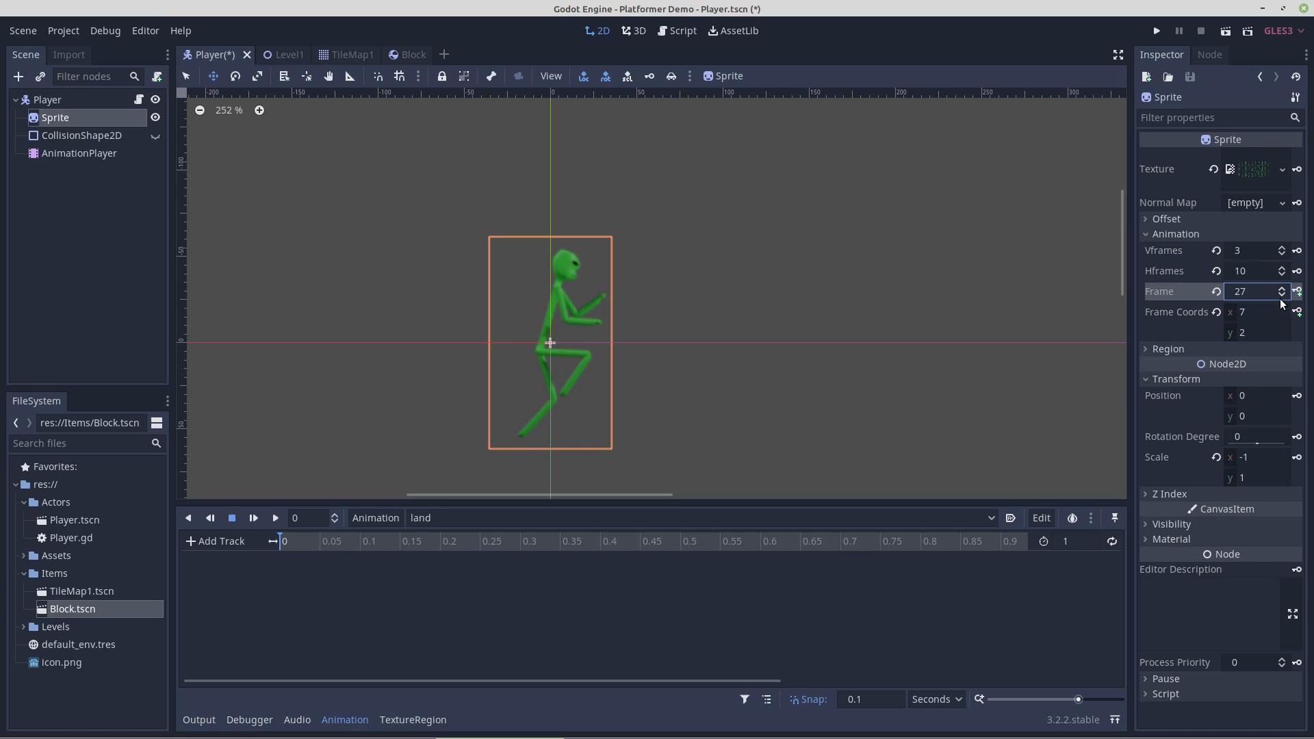
pyautogui.click(1281, 288)
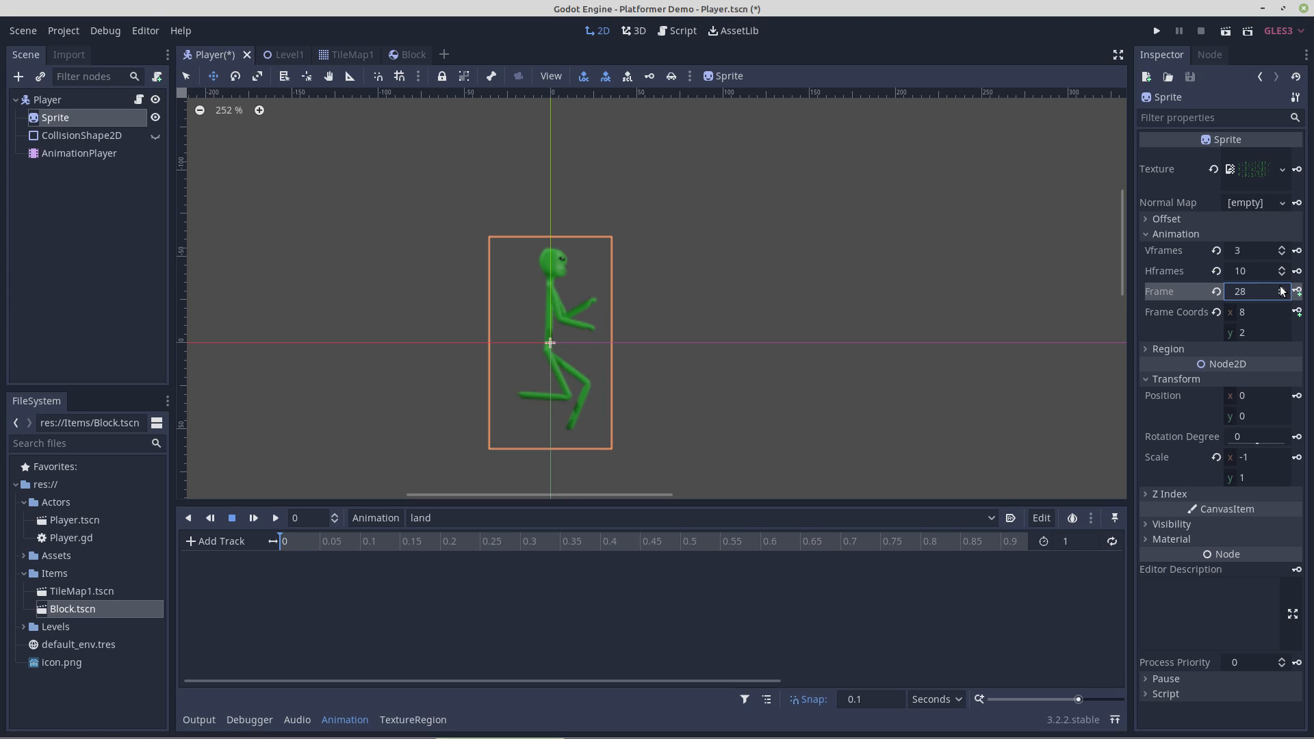
pyautogui.click(1282, 288)
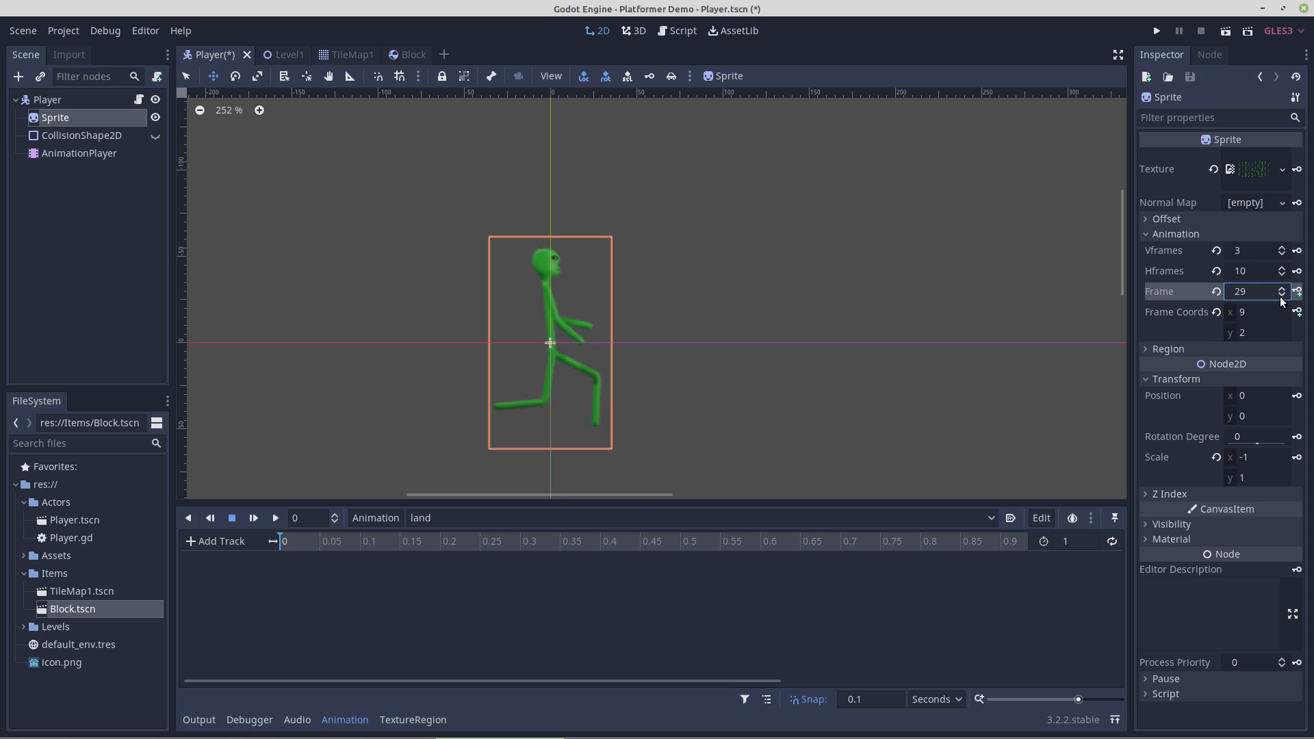
# Set the Sprite's Frame to 27 as the starting pose for the land animation.
pyautogui.click(1282, 295)
pyautogui.click(1282, 295)
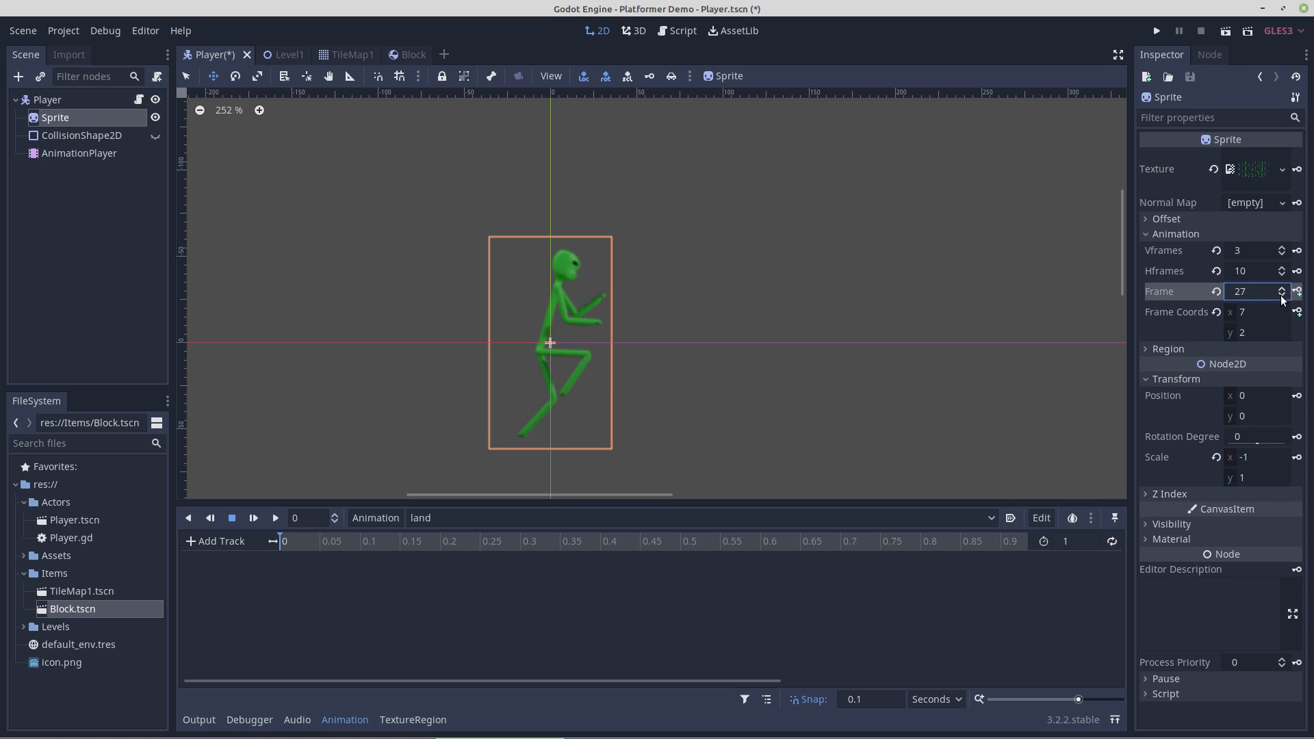
pyautogui.click(1282, 295)
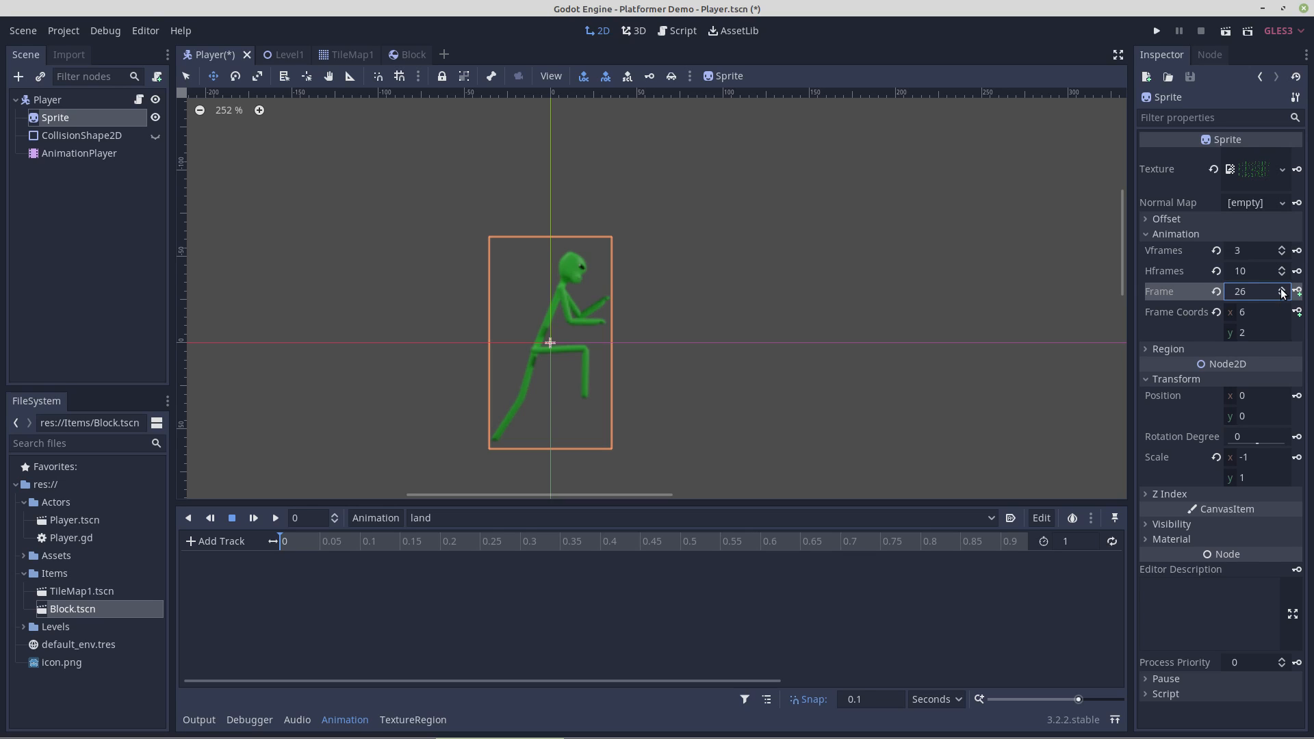
pyautogui.click(1282, 289)
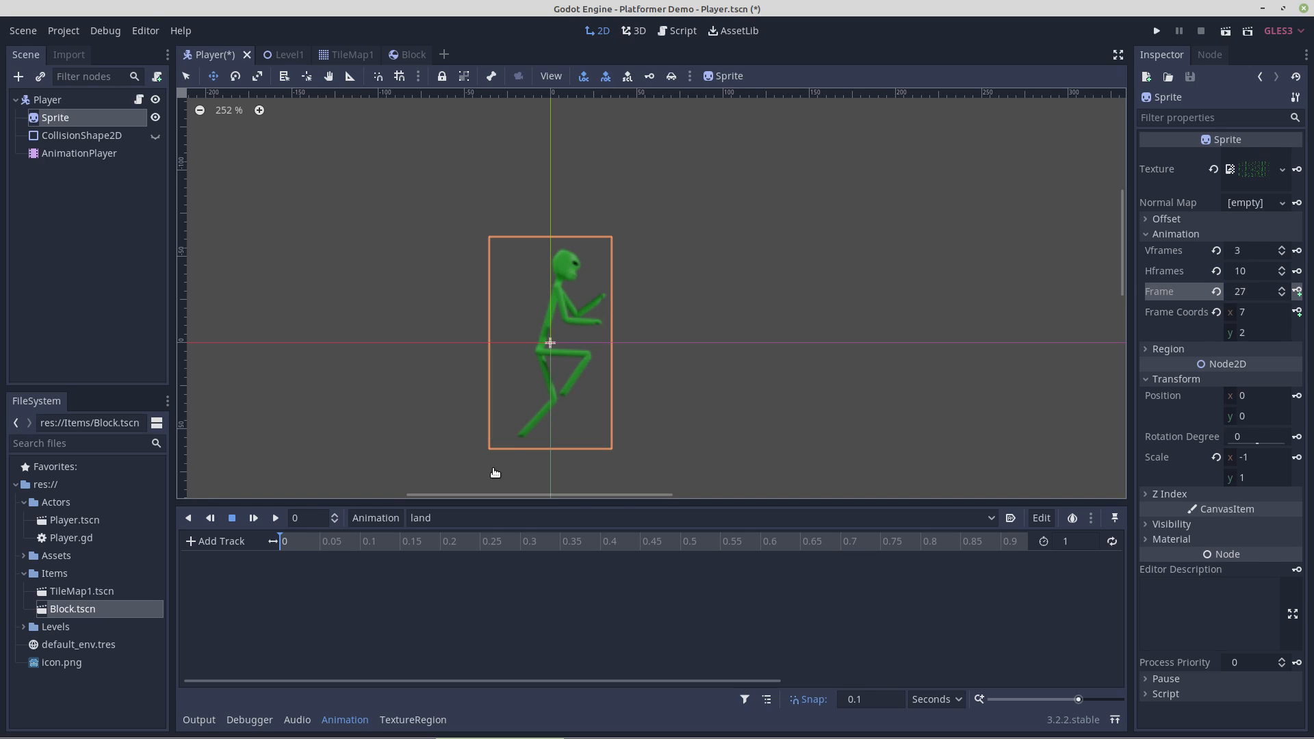
# Key the Sprite's Frame in the land animation as 27 at 0 s, 28 at 0.1 s and 29 at 0.2 s.
pyautogui.click(1297, 291)
pyautogui.click(704, 399)
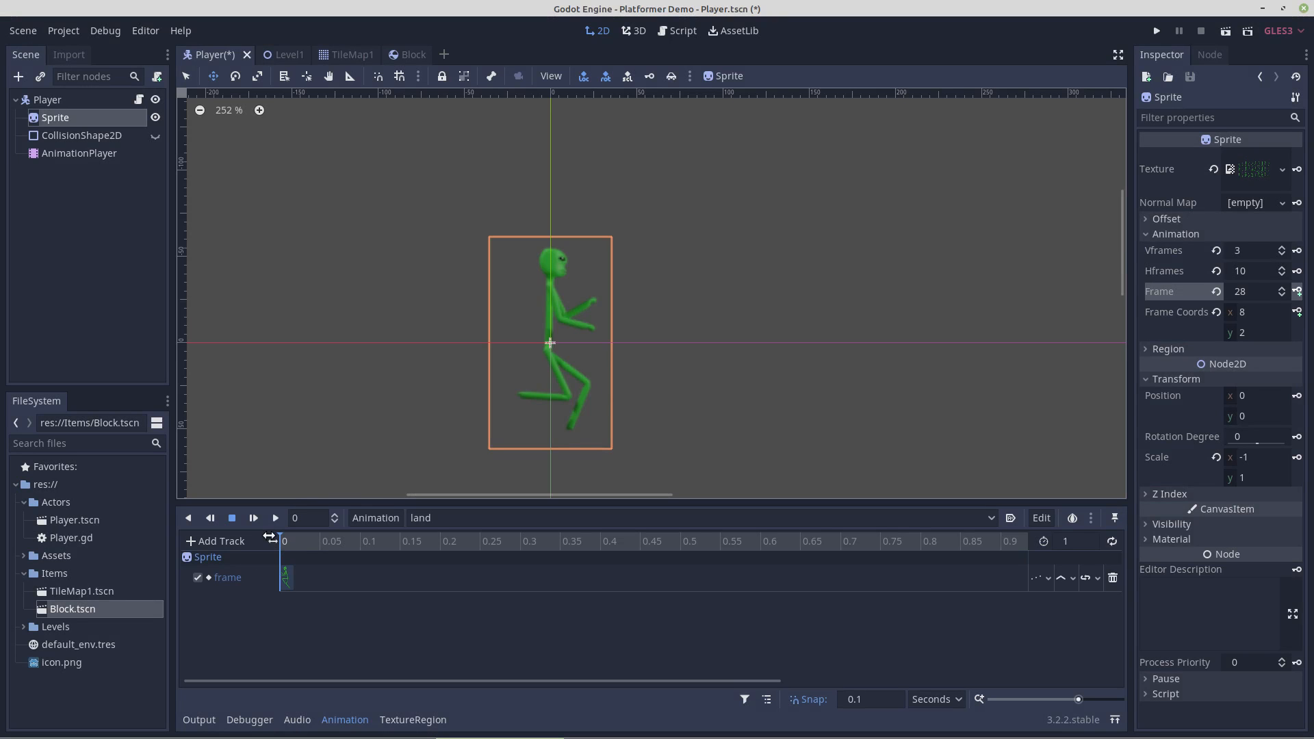
pyautogui.moveTo(275, 539)
pyautogui.mouseDown()
pyautogui.moveTo(362, 539)
pyautogui.moveTo(270, 539)
pyautogui.mouseUp()
pyautogui.click(349, 541)
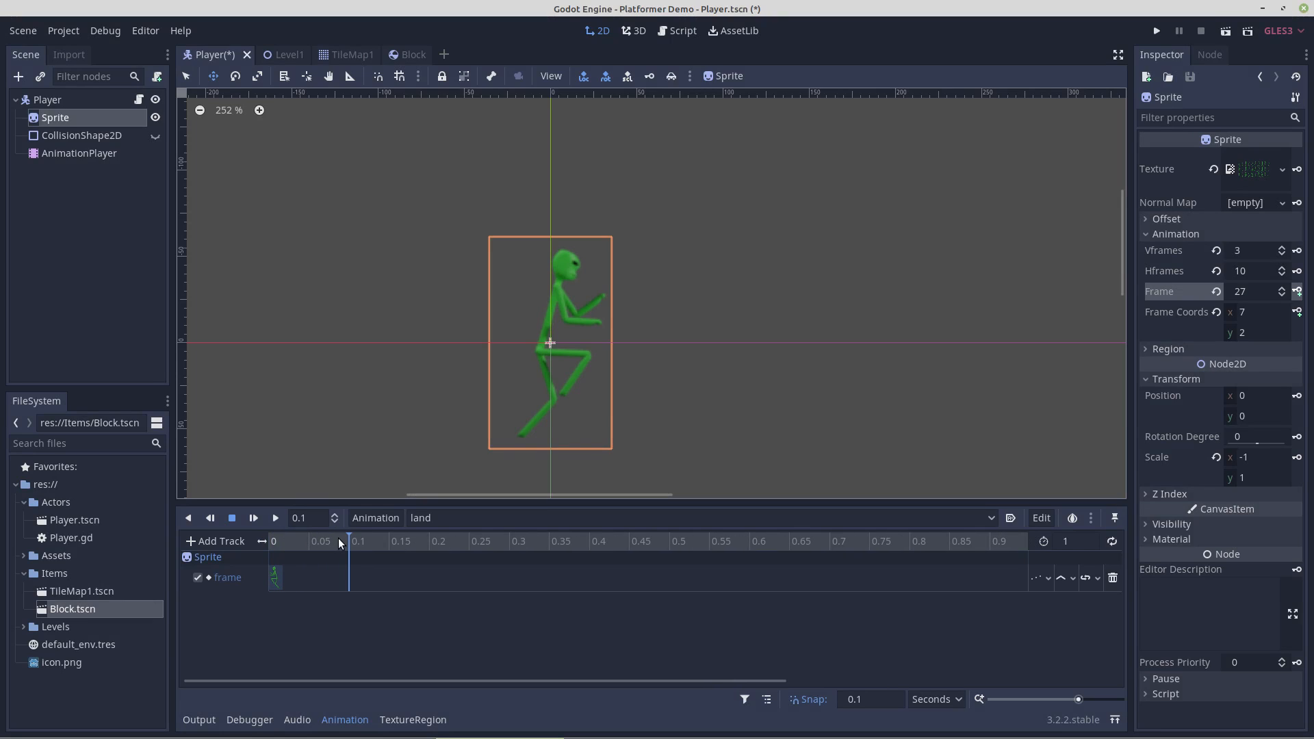
pyautogui.click(1281, 287)
pyautogui.click(1296, 291)
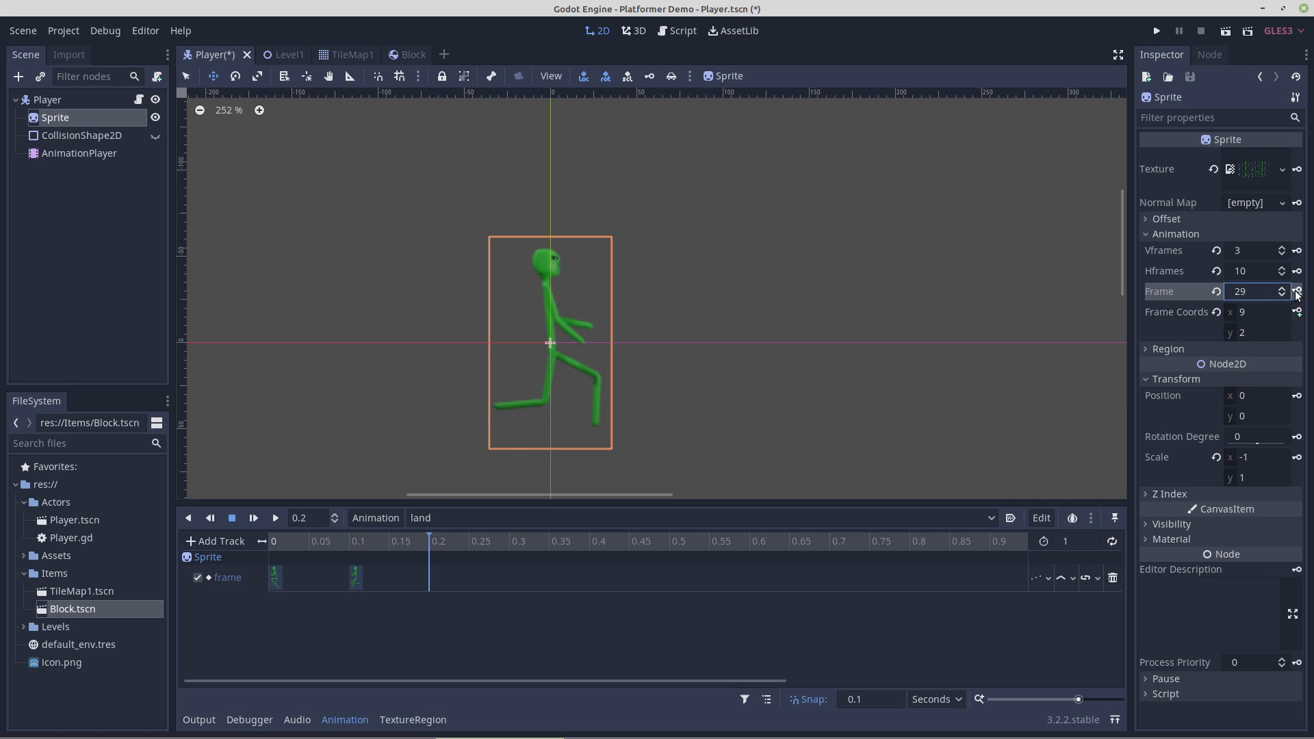
pyautogui.click(1297, 292)
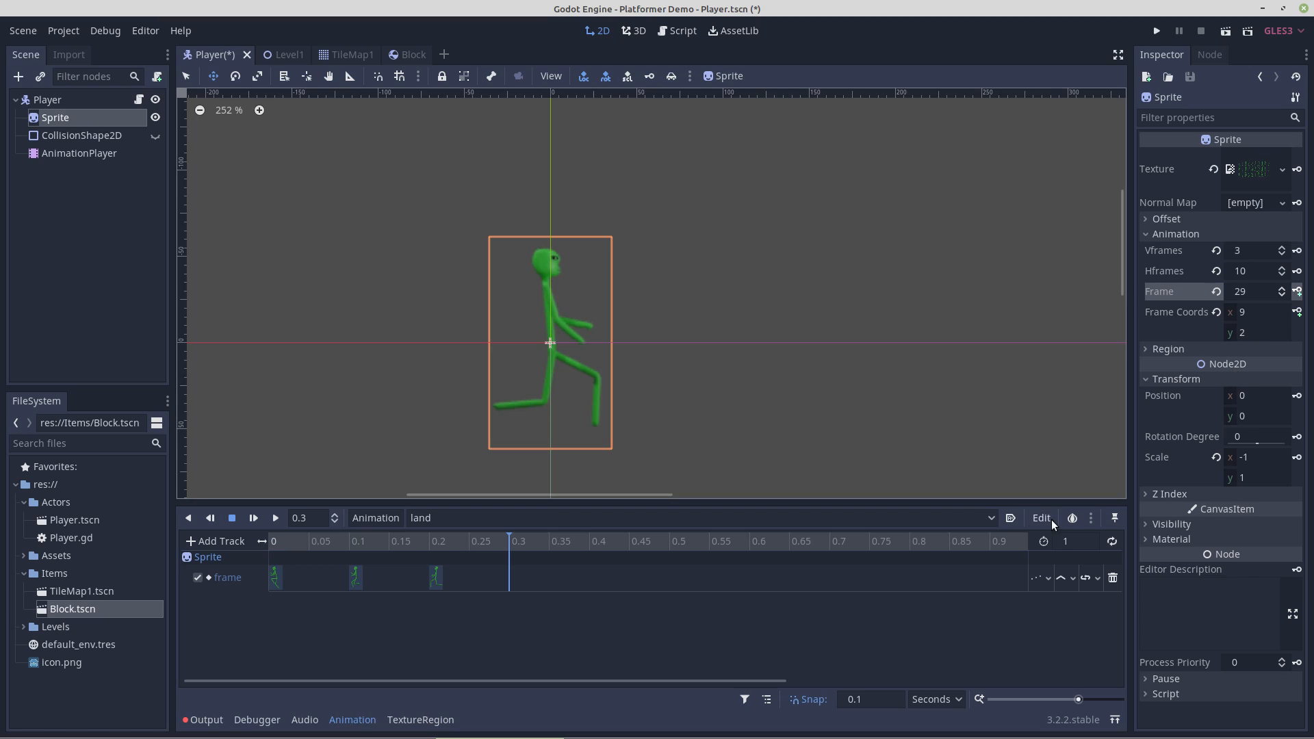
# Set the land animation's length to 0.3 seconds and save the Player scene.
pyautogui.click(1062, 542)
pyautogui.write('.3')
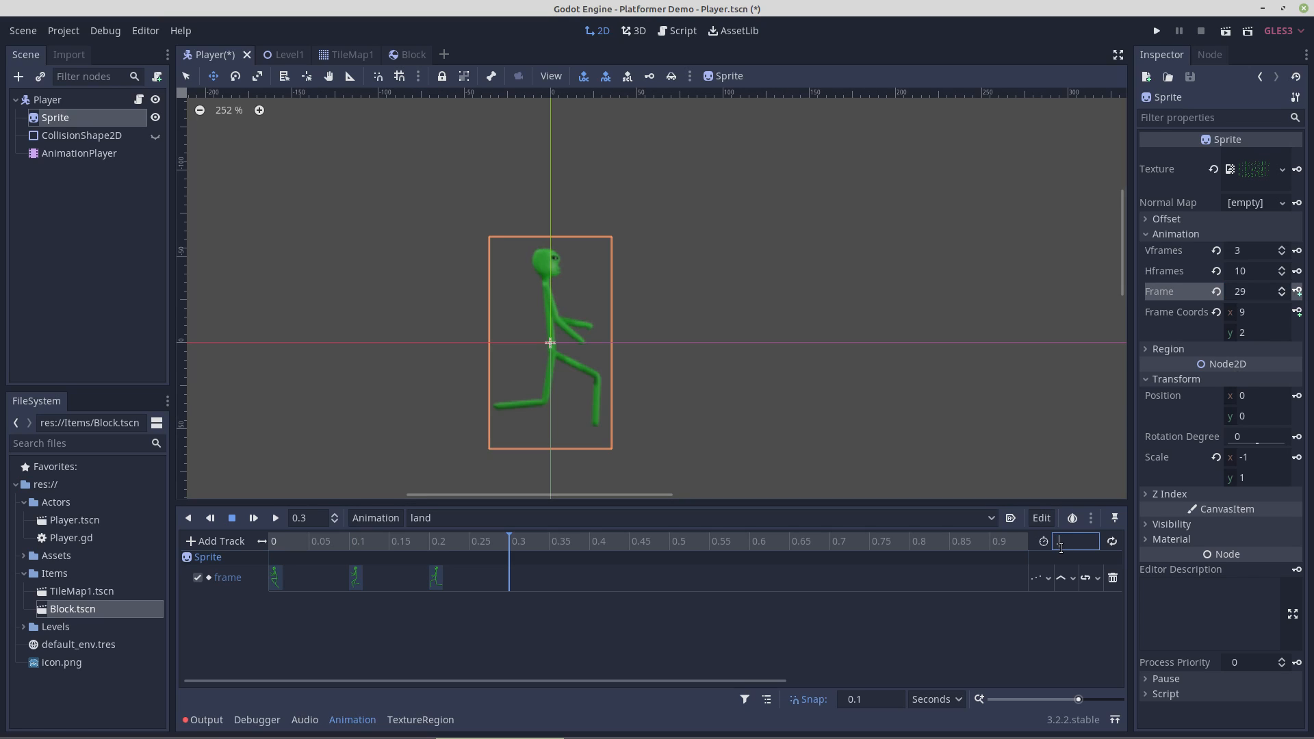
pyautogui.press('Return')
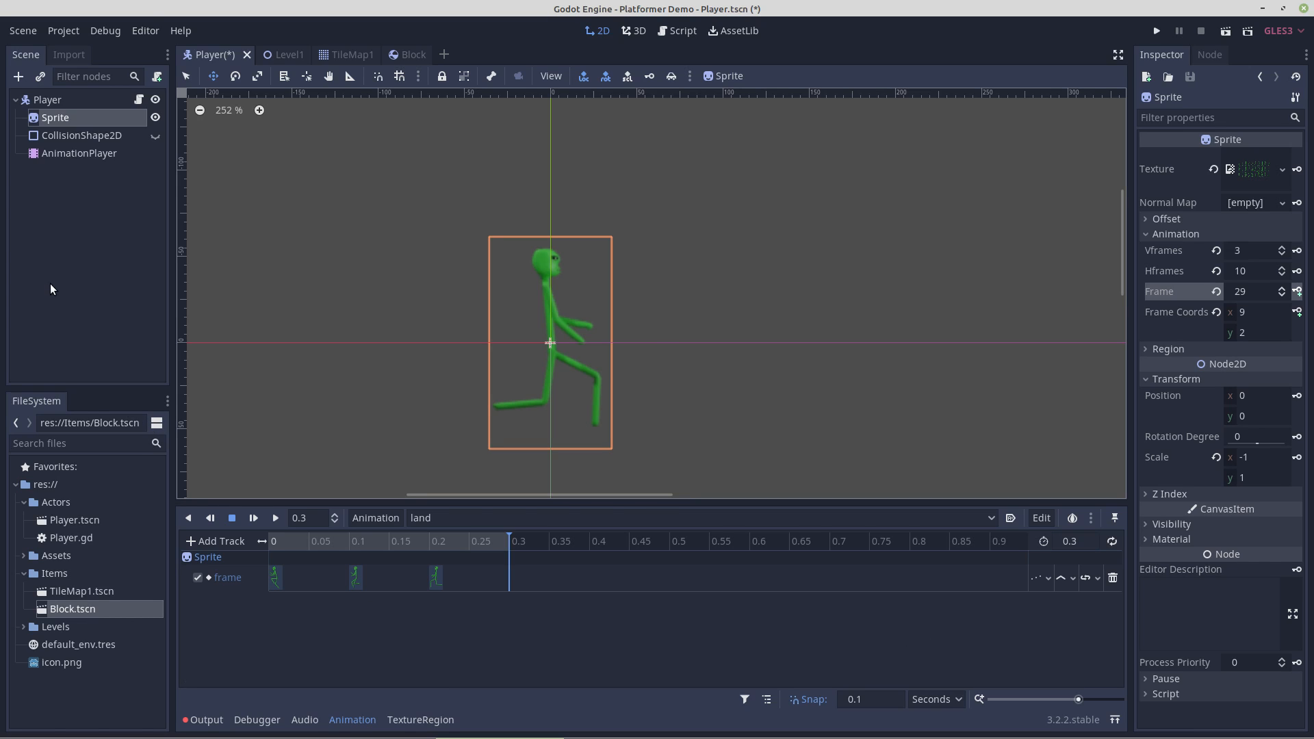
pyautogui.hotkey('ctrl', 's')
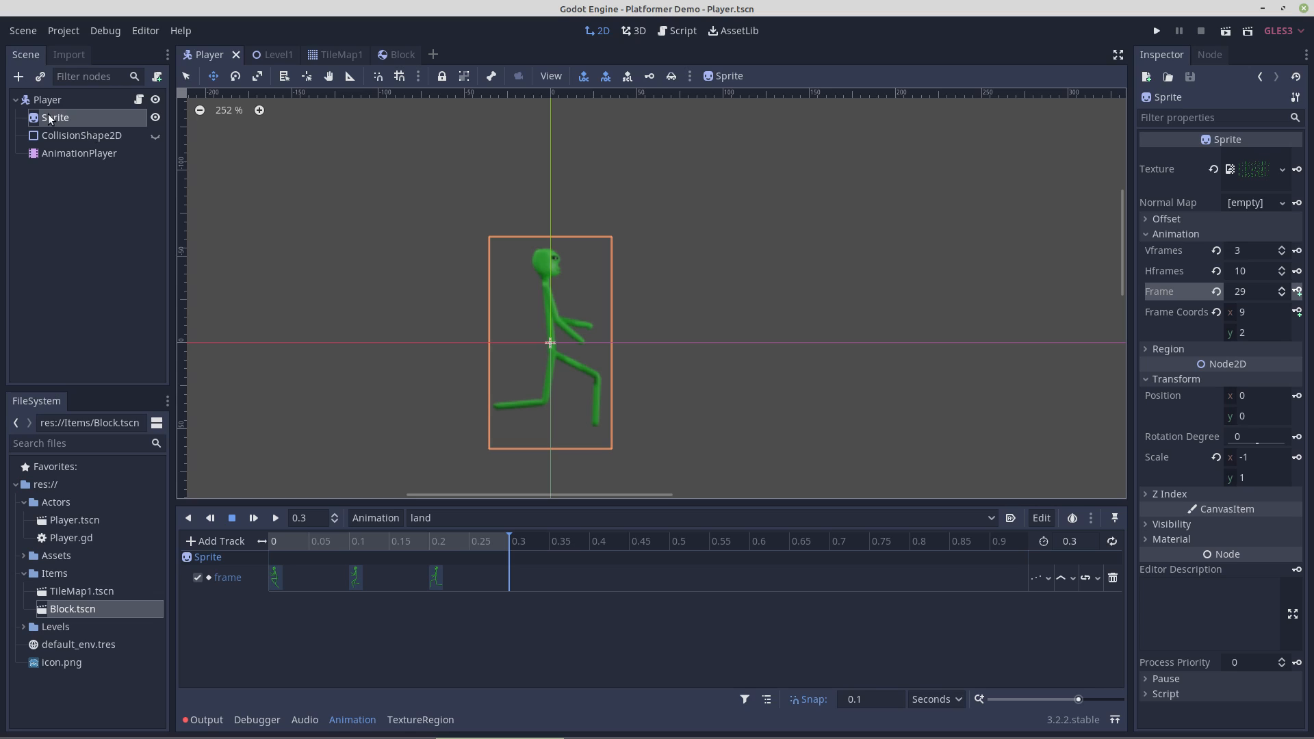
# Add three input actions named _left, _right and _jump to the project's Input Map.
pyautogui.click(64, 31)
pyautogui.click(73, 48)
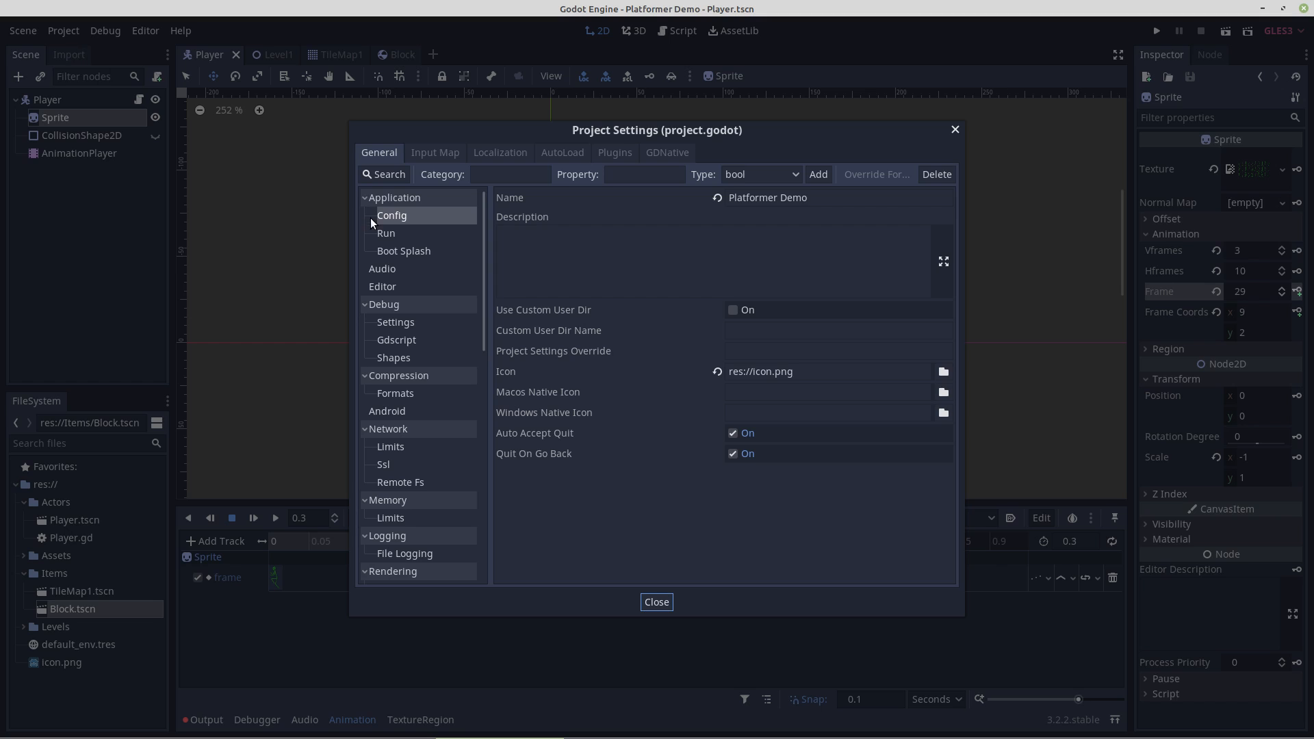
pyautogui.click(445, 152)
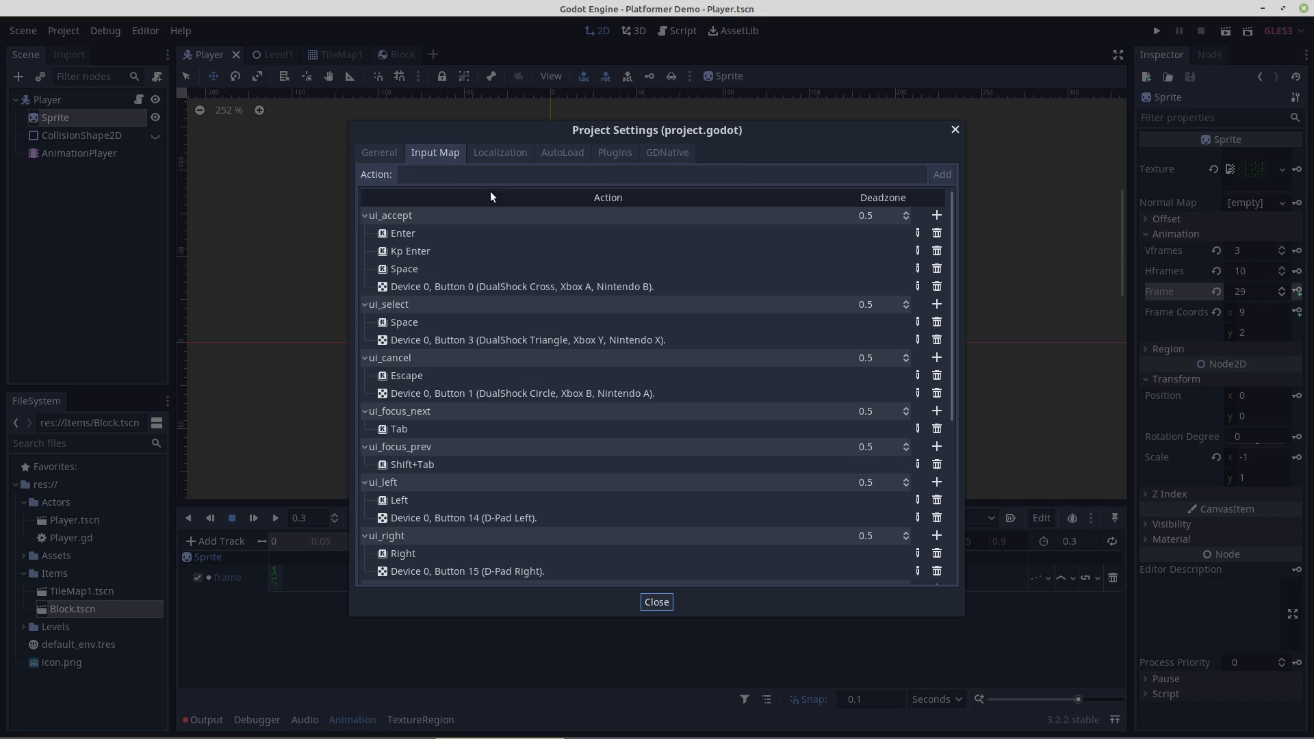
pyautogui.click(457, 176)
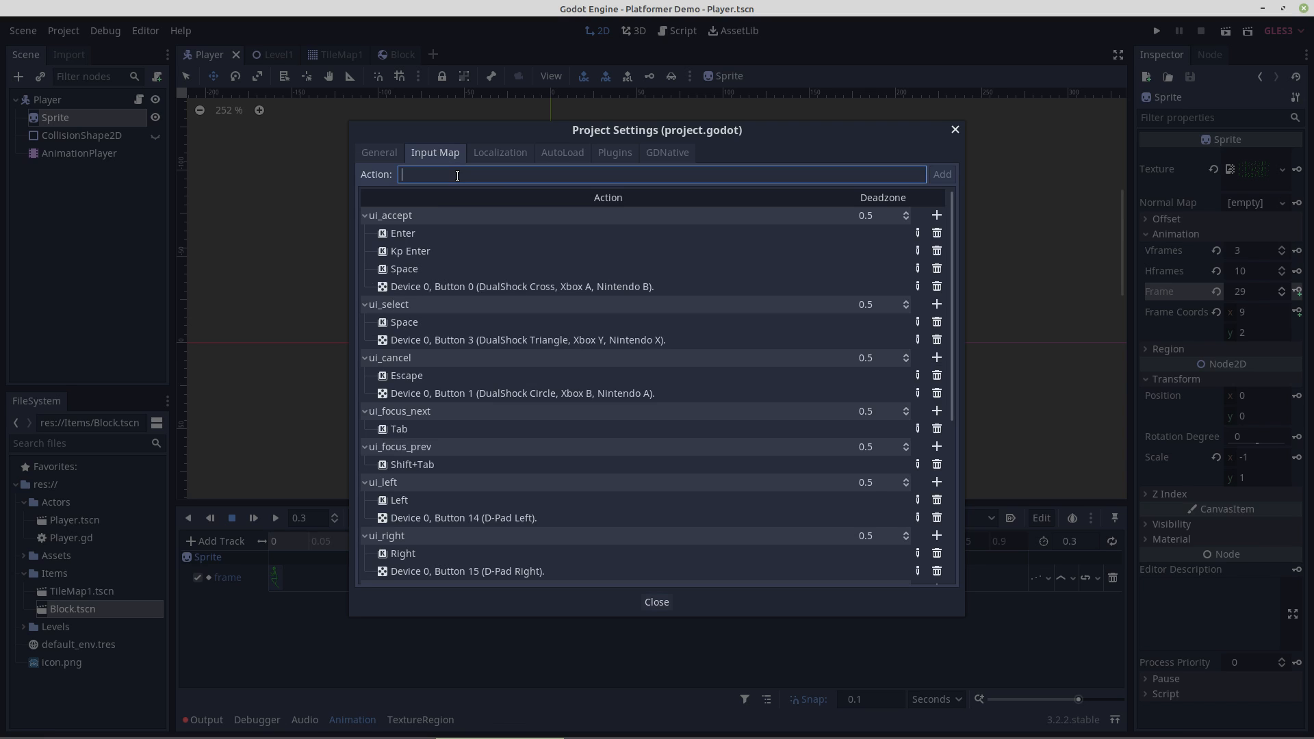
pyautogui.write('_left')
pyautogui.click(942, 174)
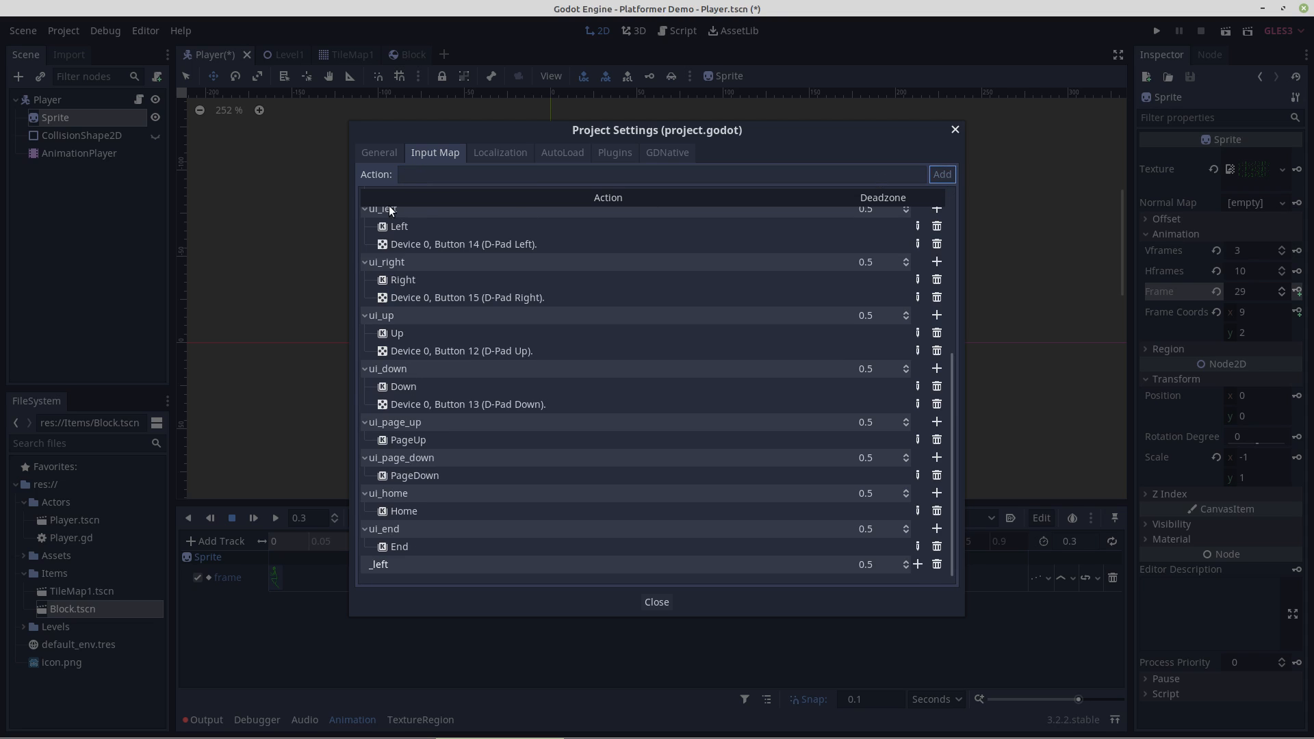
pyautogui.click(416, 177)
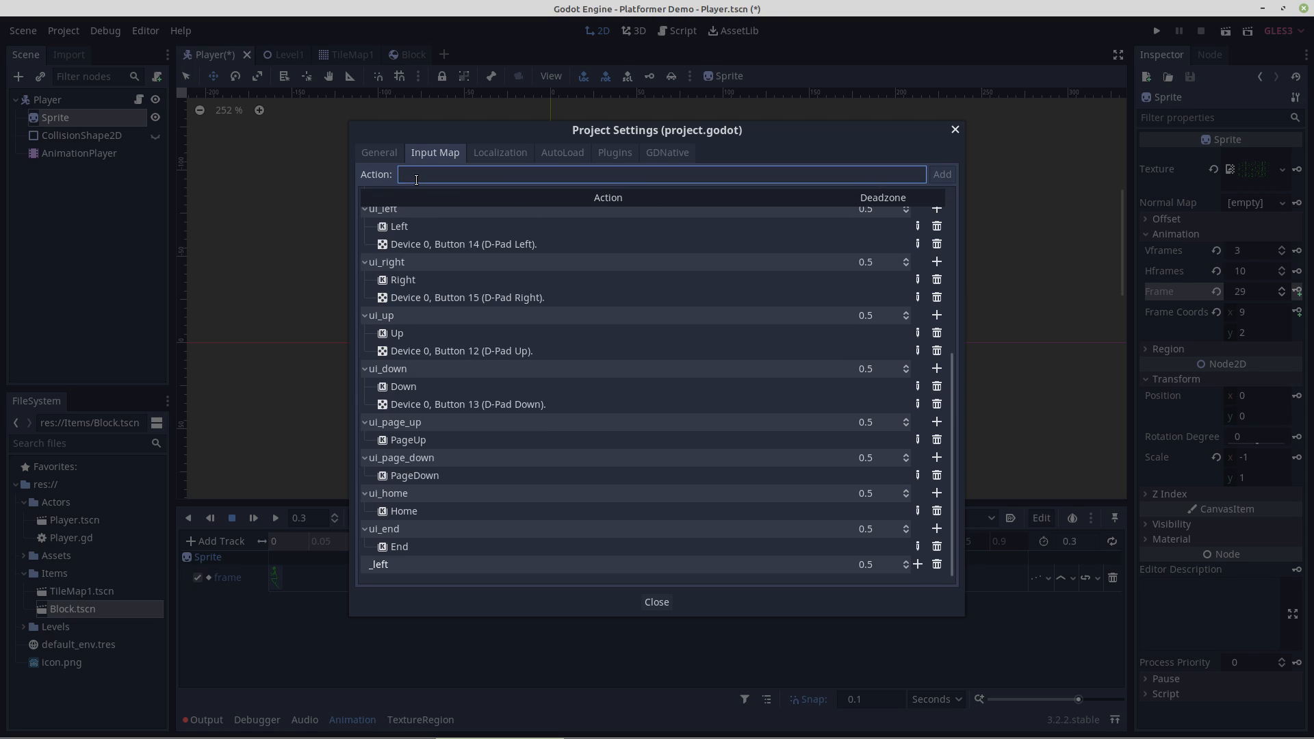
pyautogui.write('_right')
pyautogui.click(941, 175)
pyautogui.click(432, 174)
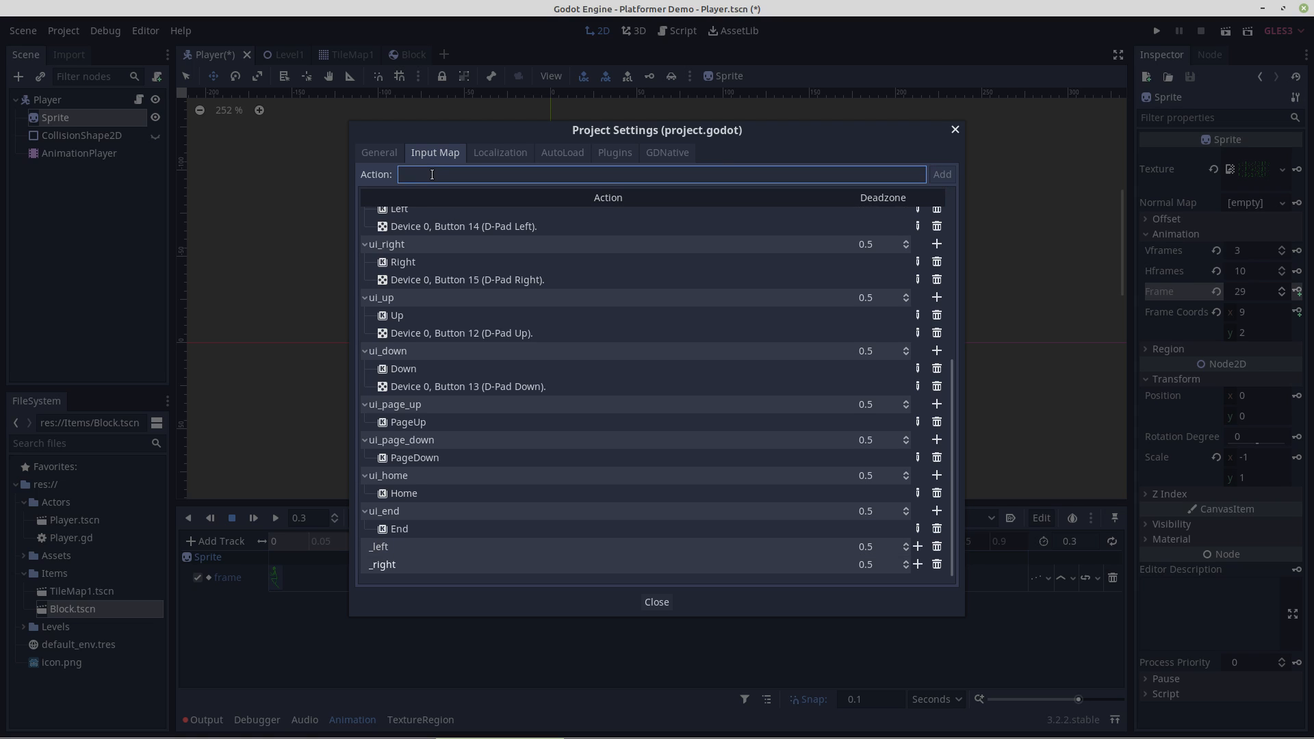
pyautogui.write('_jump')
pyautogui.click(943, 177)
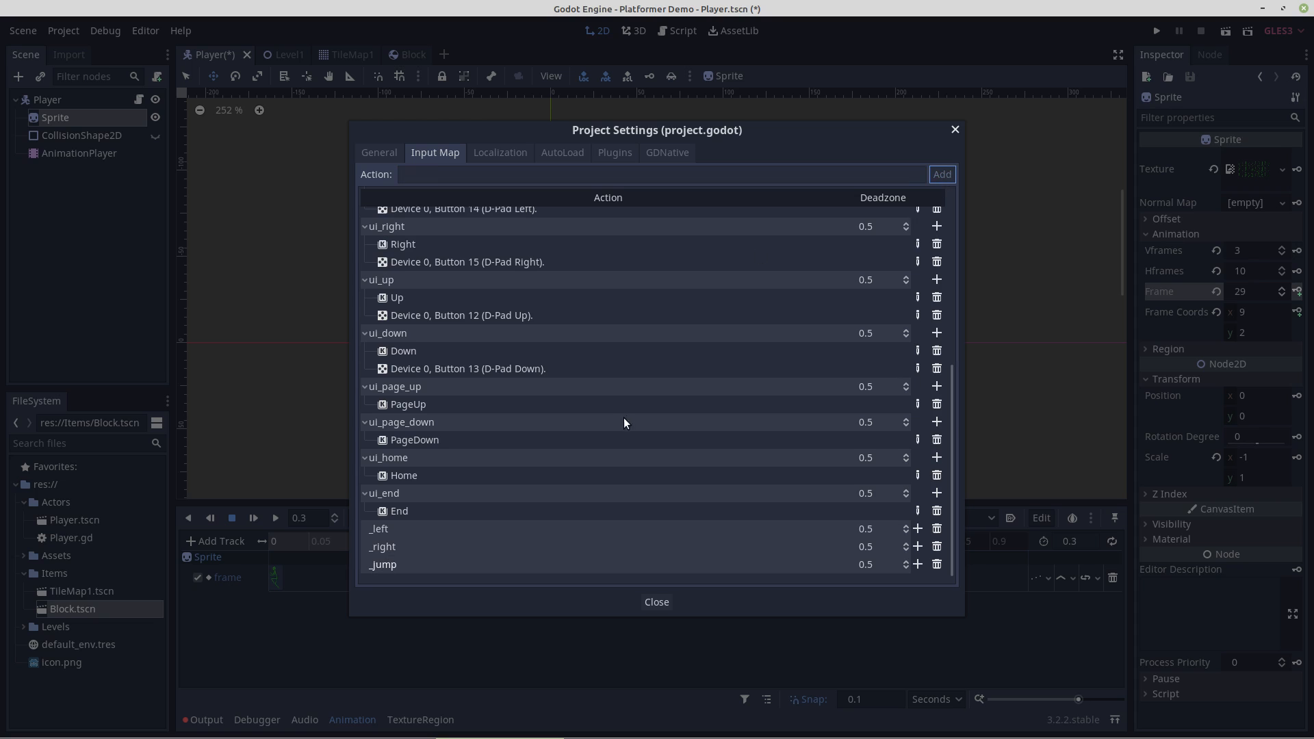
# Assign the Right arrow key to the _left input action.
pyautogui.doubleClick(379, 528)
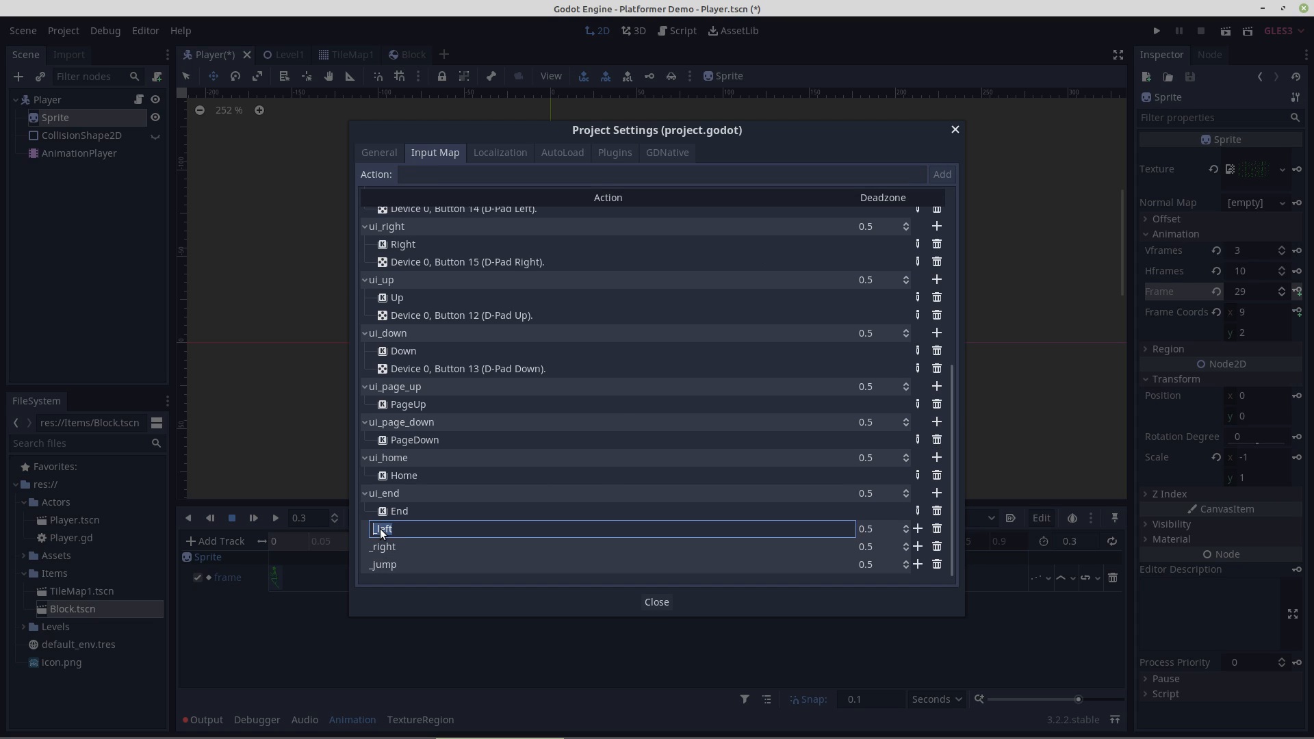
pyautogui.click(917, 528)
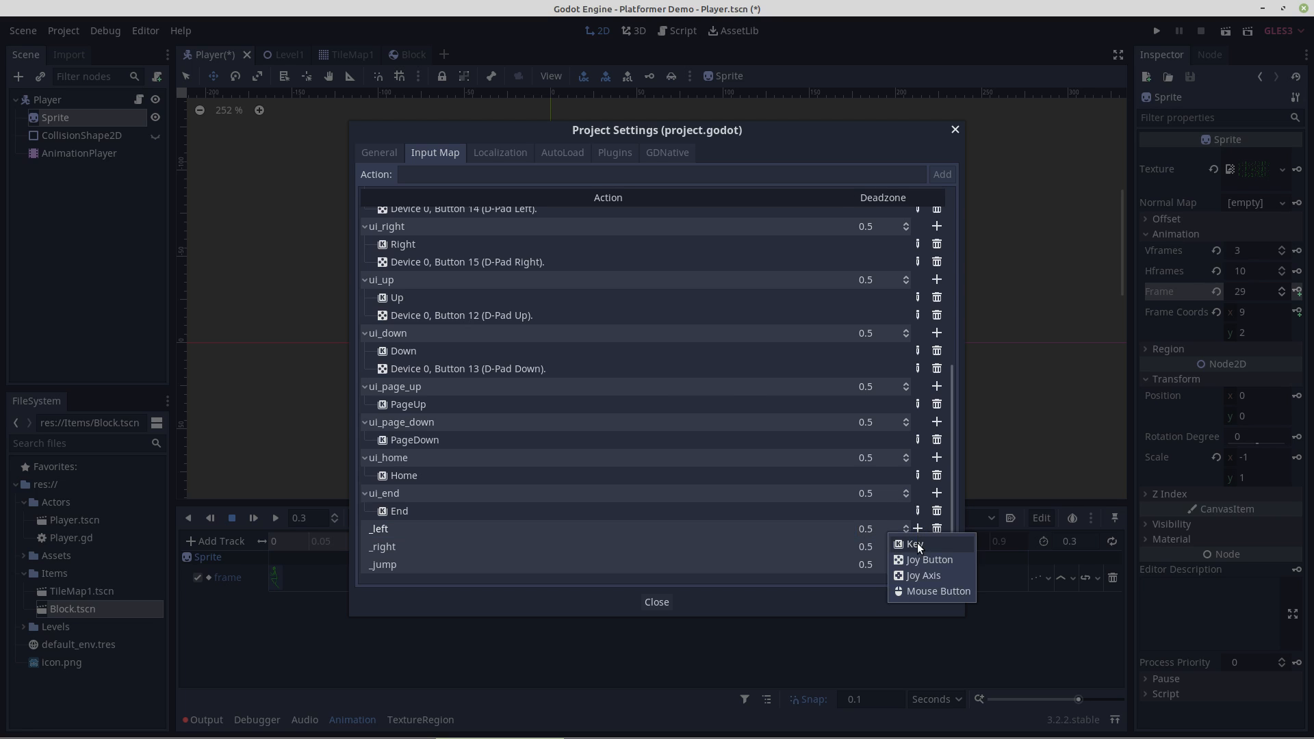
pyautogui.click(917, 543)
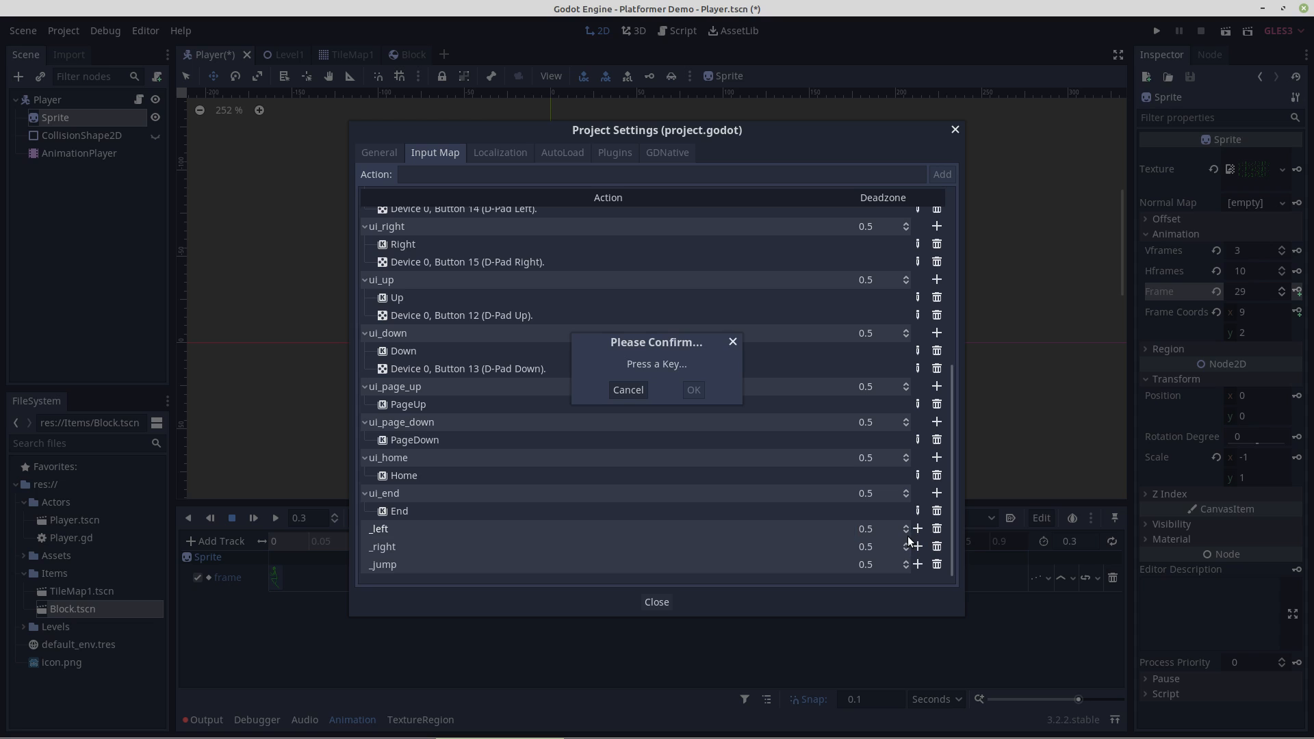
pyautogui.press('Right')
pyautogui.click(693, 389)
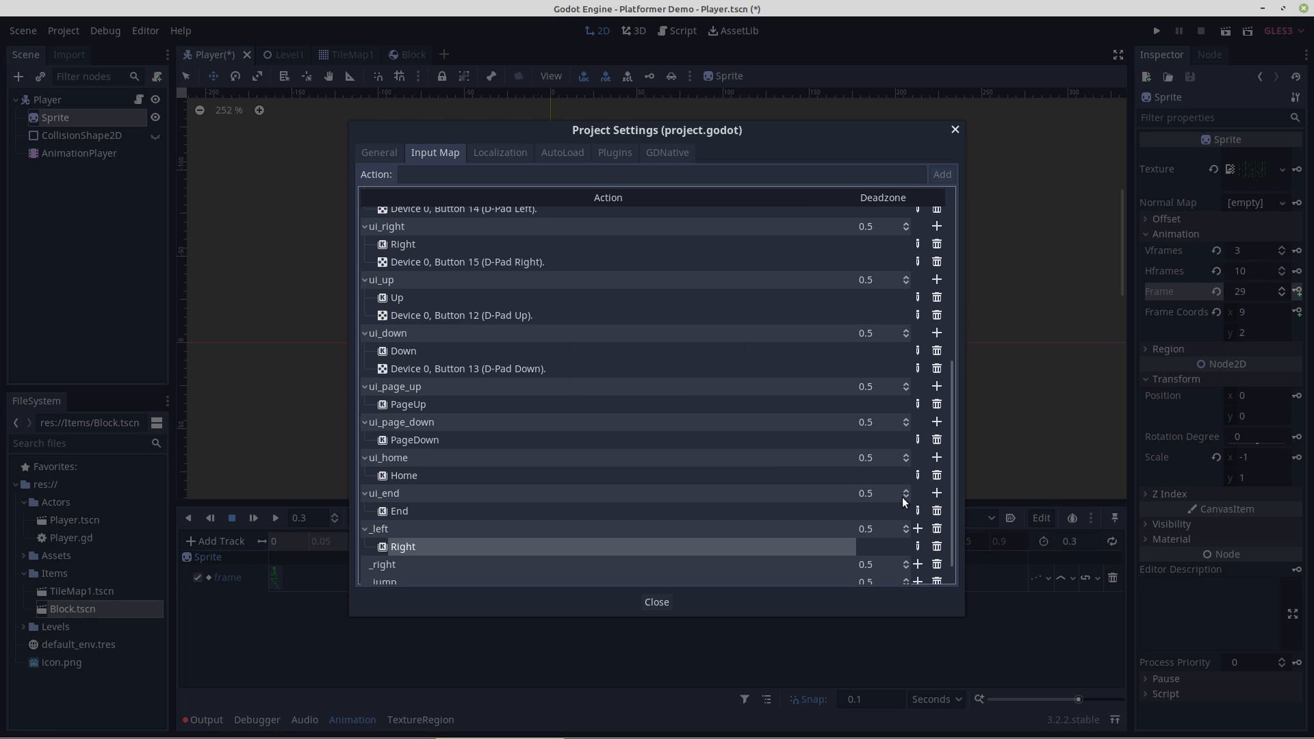
# Add the joypad axis Axis 0 - (Left Stick Left) on Device 0 to the _left action.
pyautogui.click(918, 528)
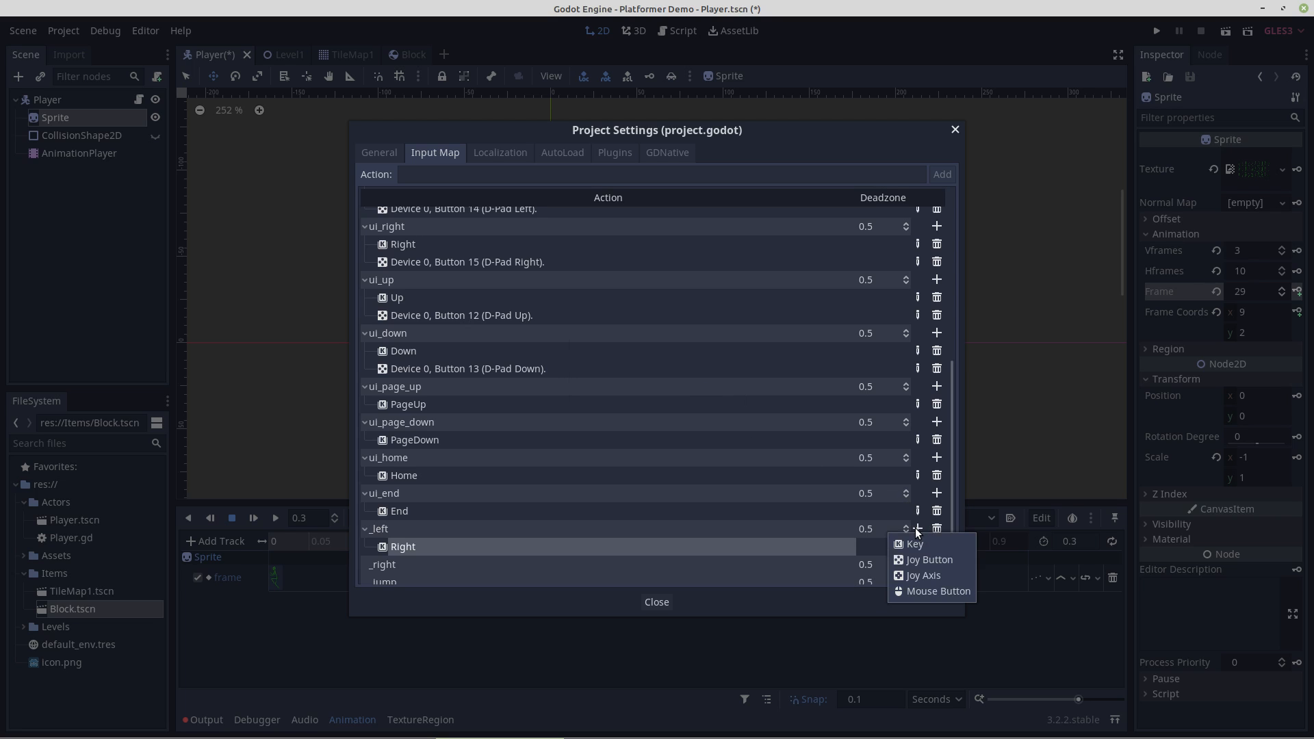
pyautogui.click(916, 573)
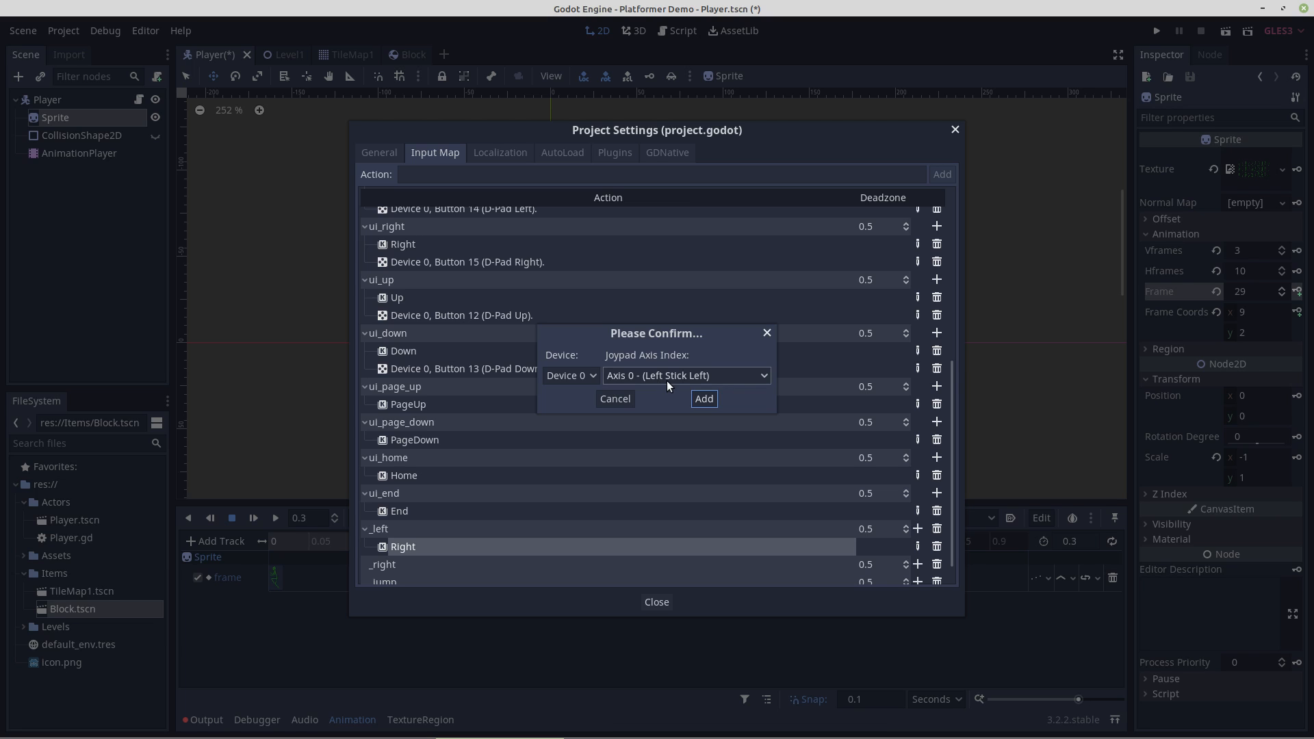
pyautogui.click(703, 398)
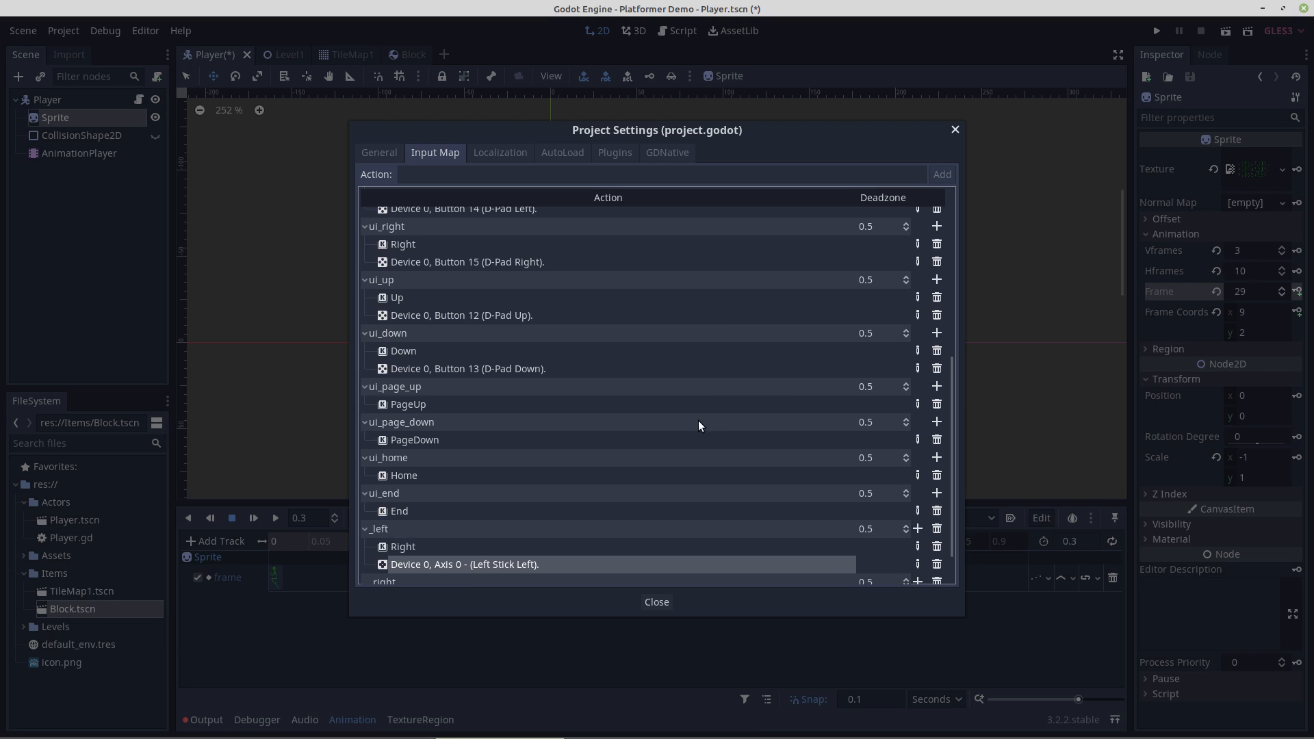
# Replace the _left action's Right key binding with the Left arrow key.
pyautogui.scroll(-1, 678, 489)
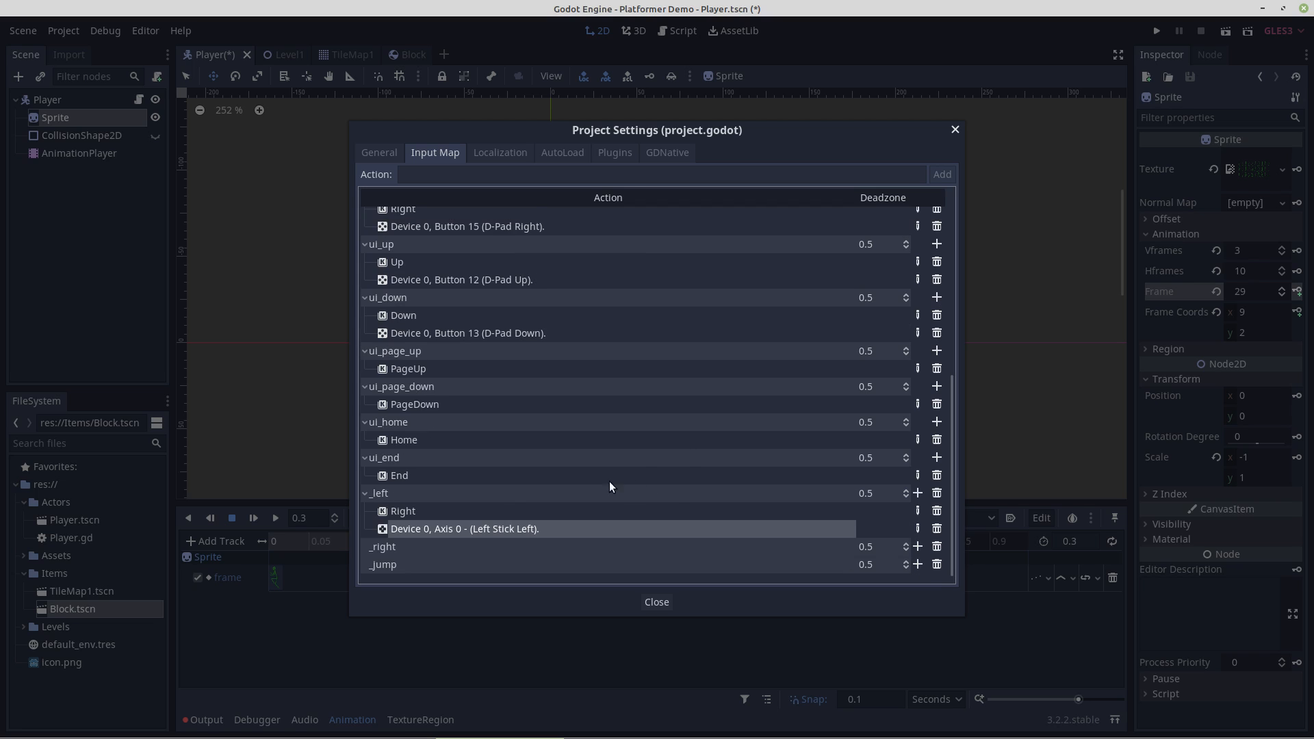
pyautogui.click(395, 511)
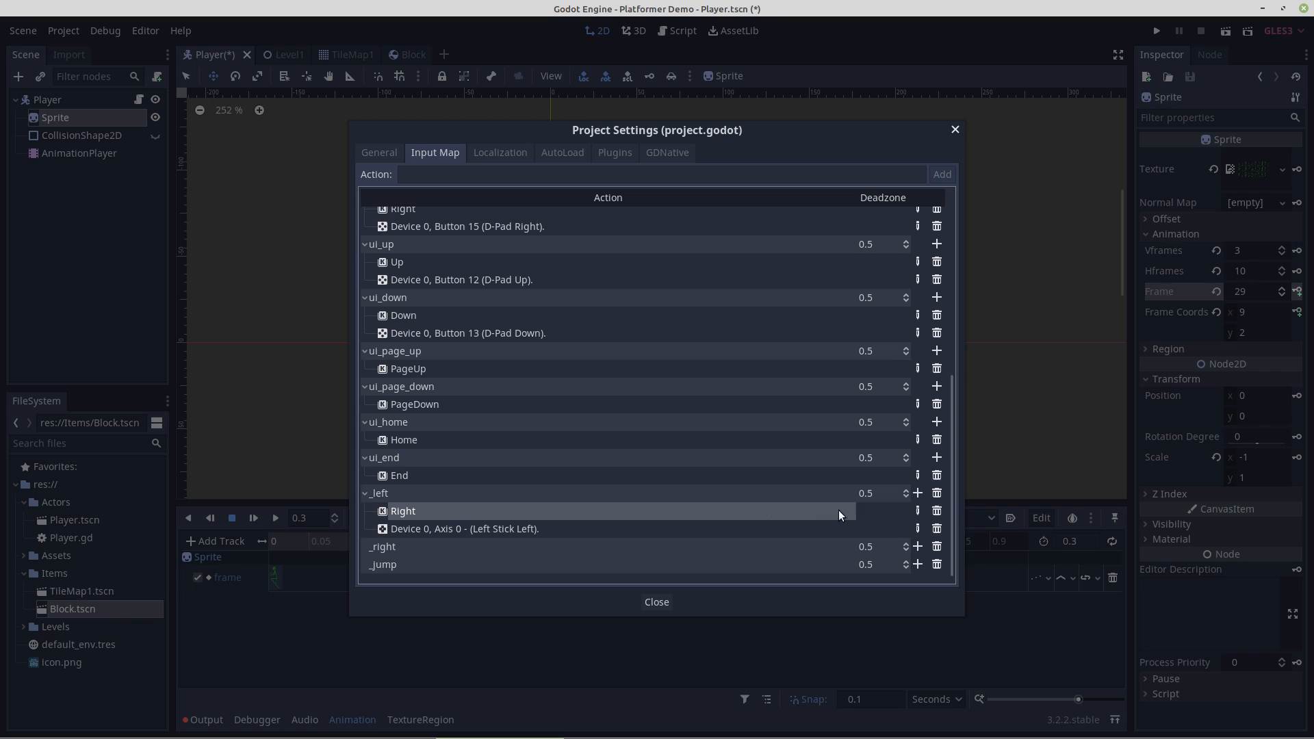
pyautogui.click(937, 510)
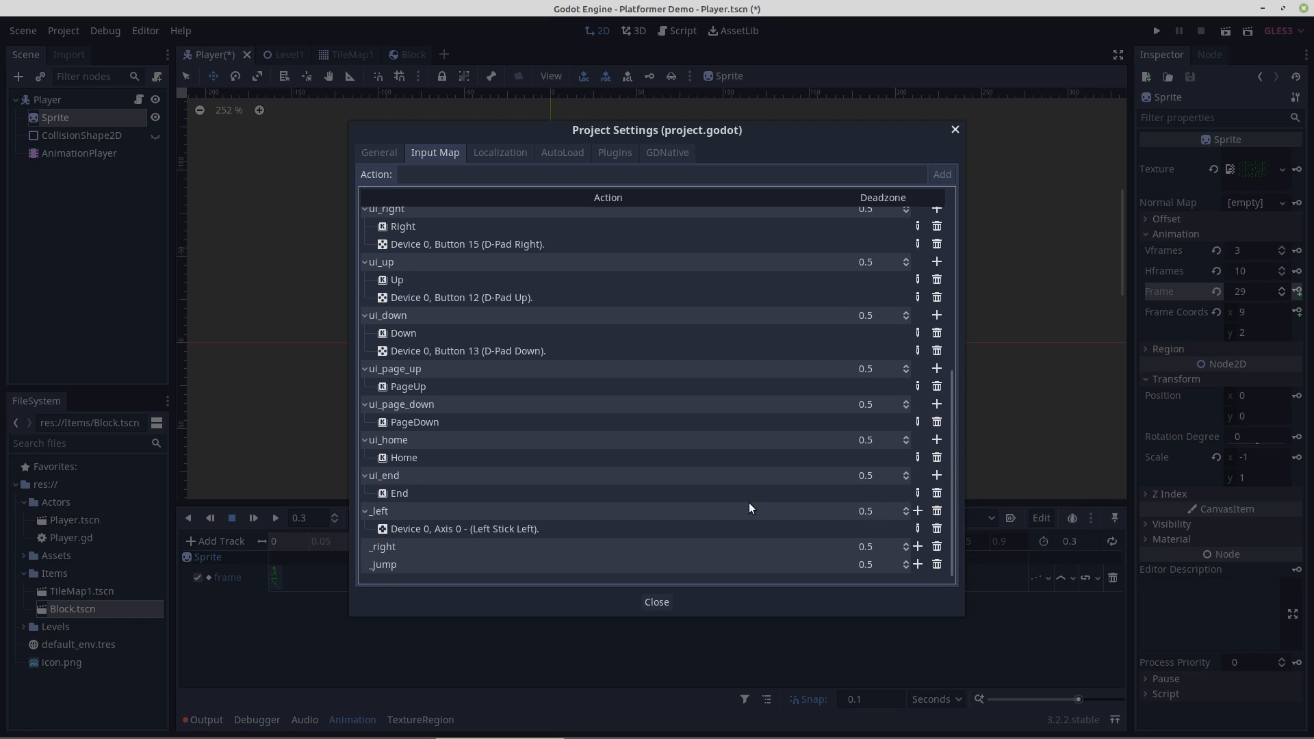
pyautogui.click(918, 510)
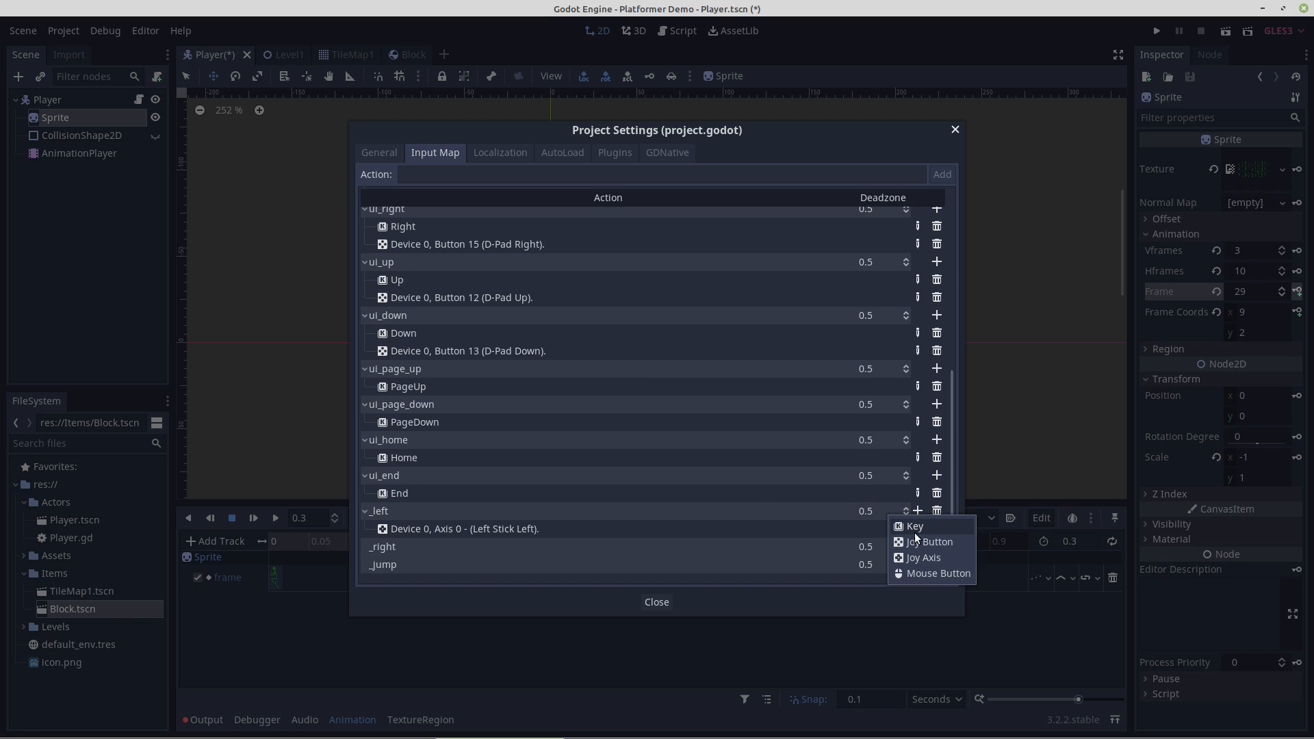
pyautogui.click(914, 525)
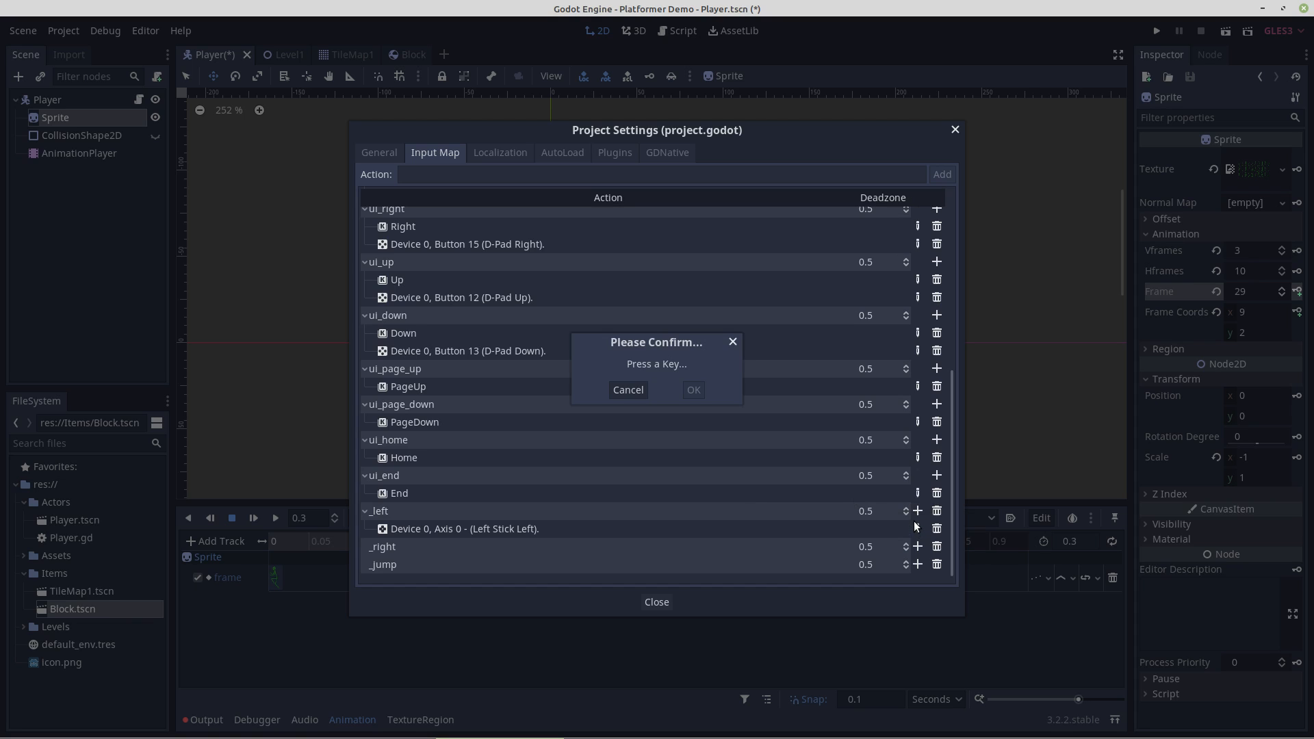
pyautogui.press('Left')
pyautogui.click(693, 390)
pyautogui.scroll(-1, 562, 485)
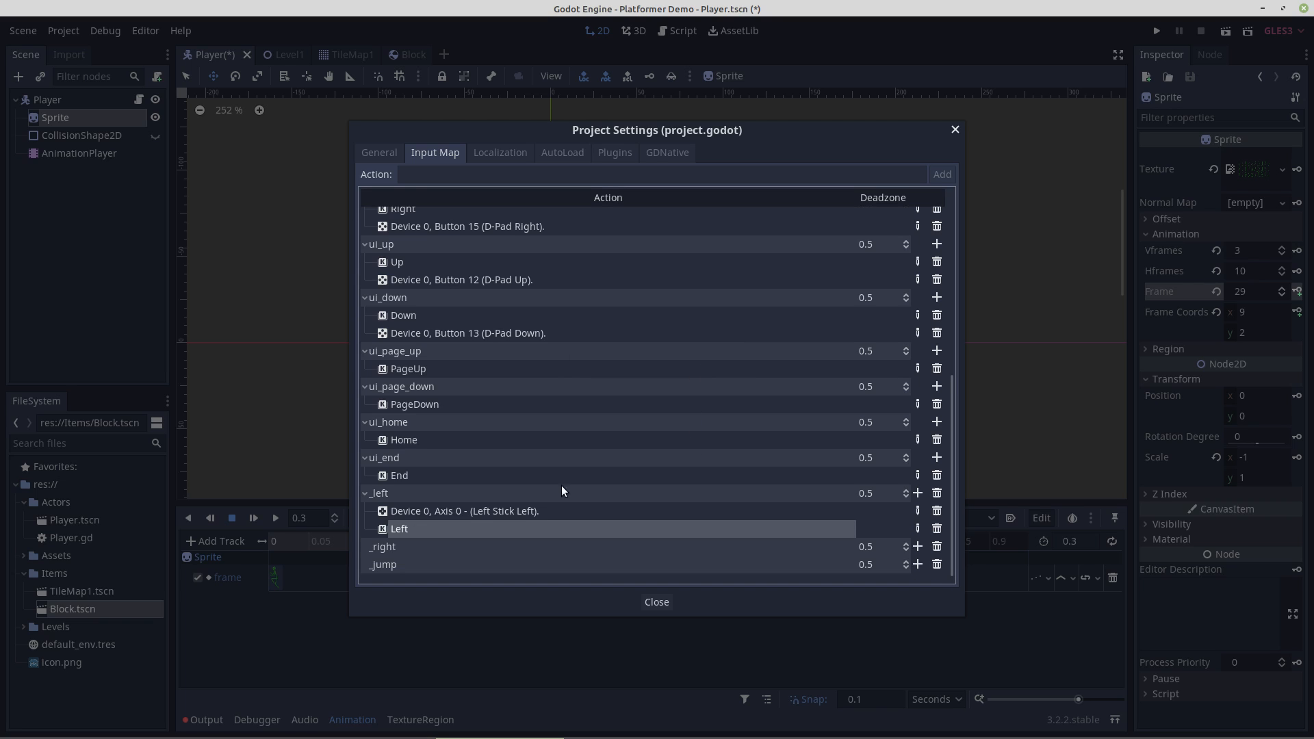
# Bind the _right action to Device 0's Axis 0 + (Left Stick Right) and to the Right arrow key.
pyautogui.click(917, 546)
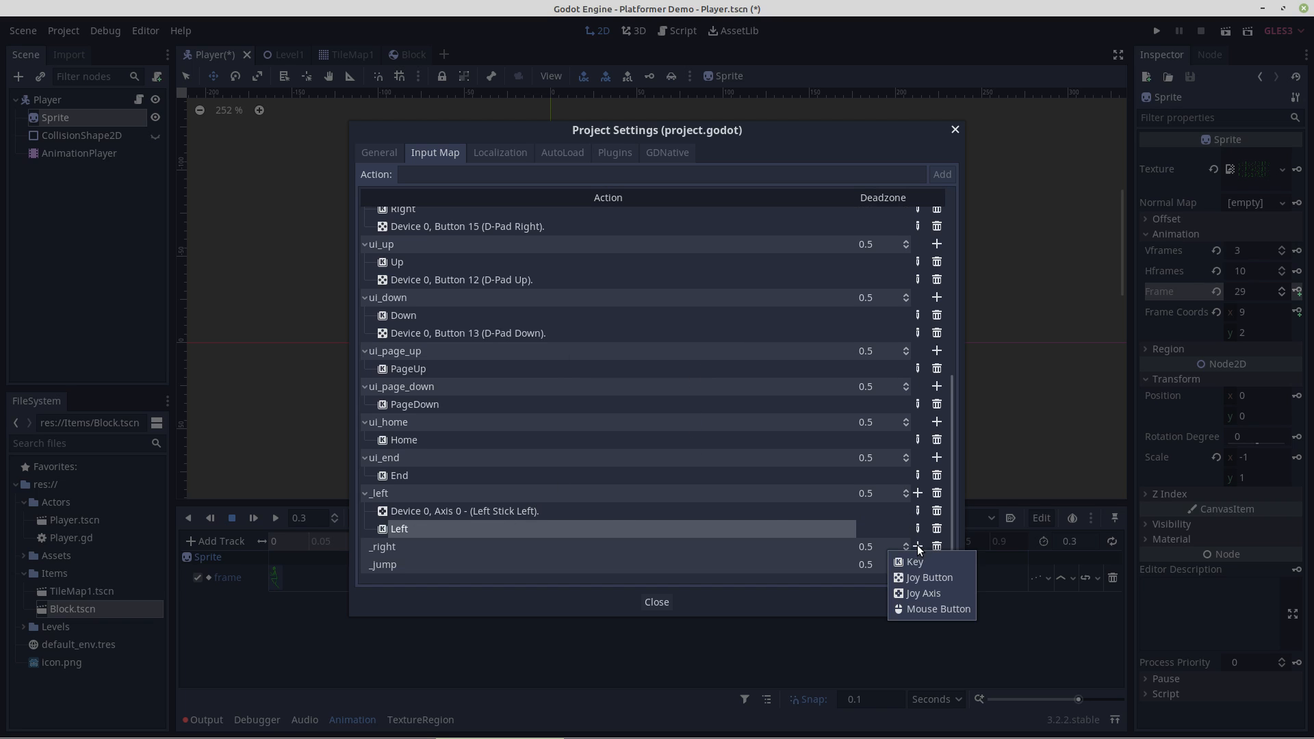
pyautogui.click(924, 592)
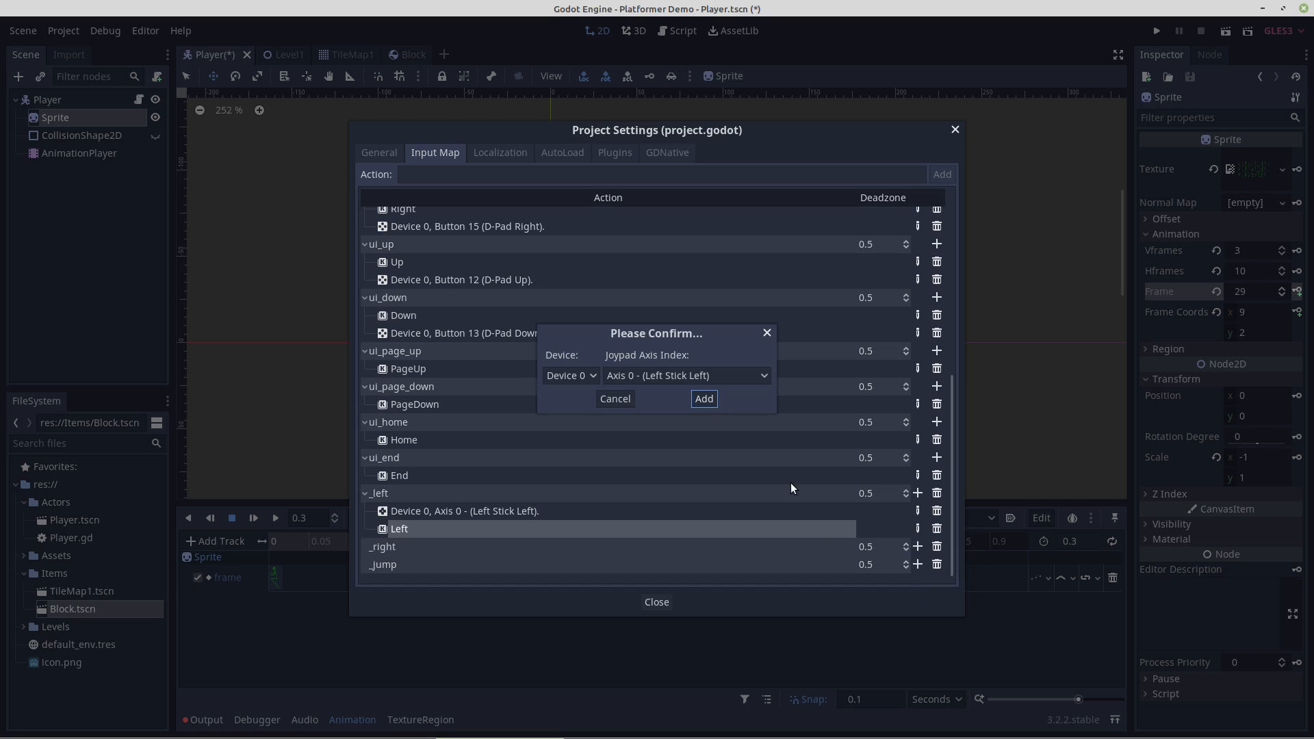
pyautogui.click(762, 377)
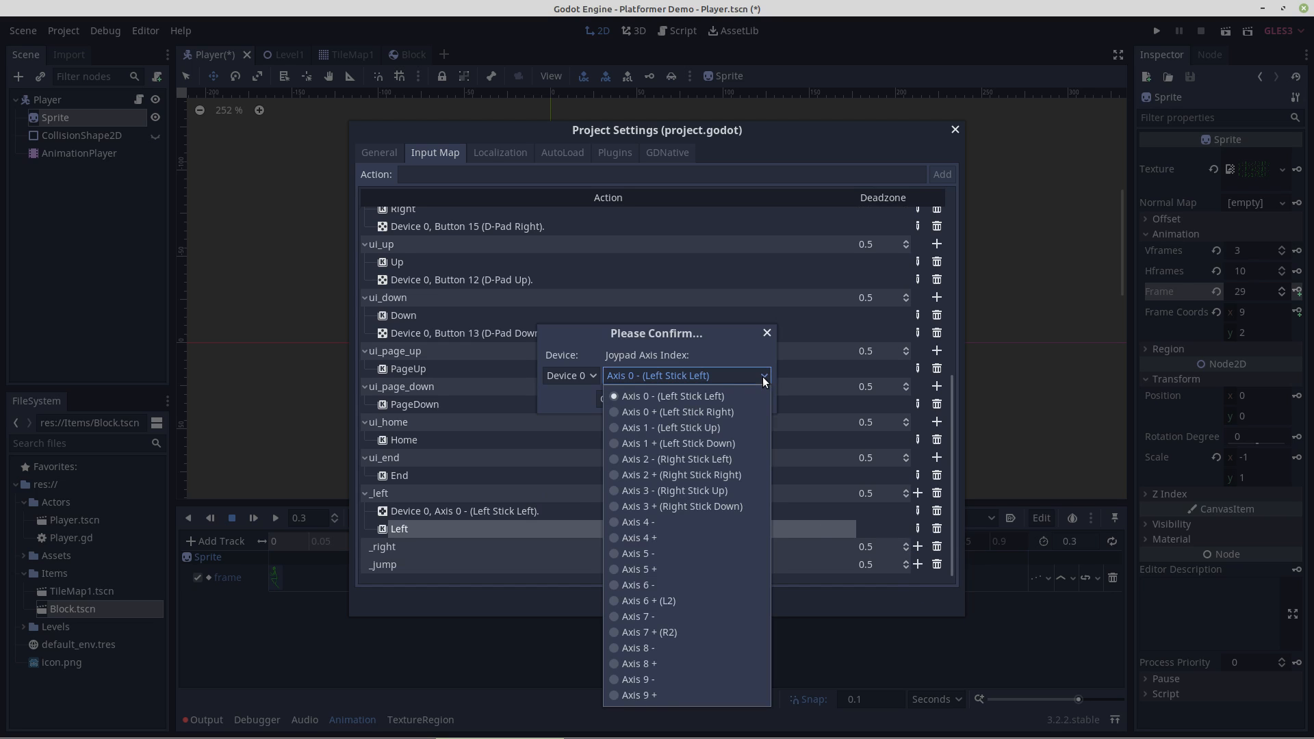
pyautogui.click(703, 409)
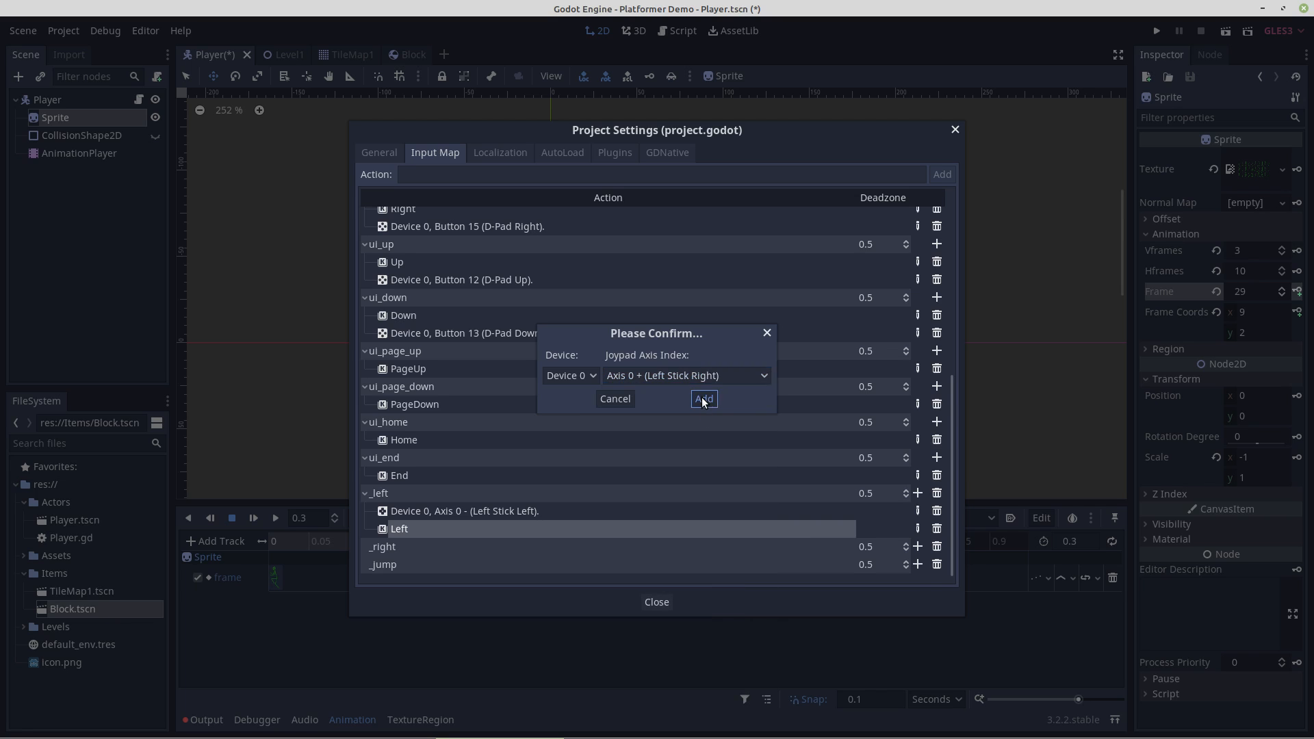
pyautogui.click(702, 398)
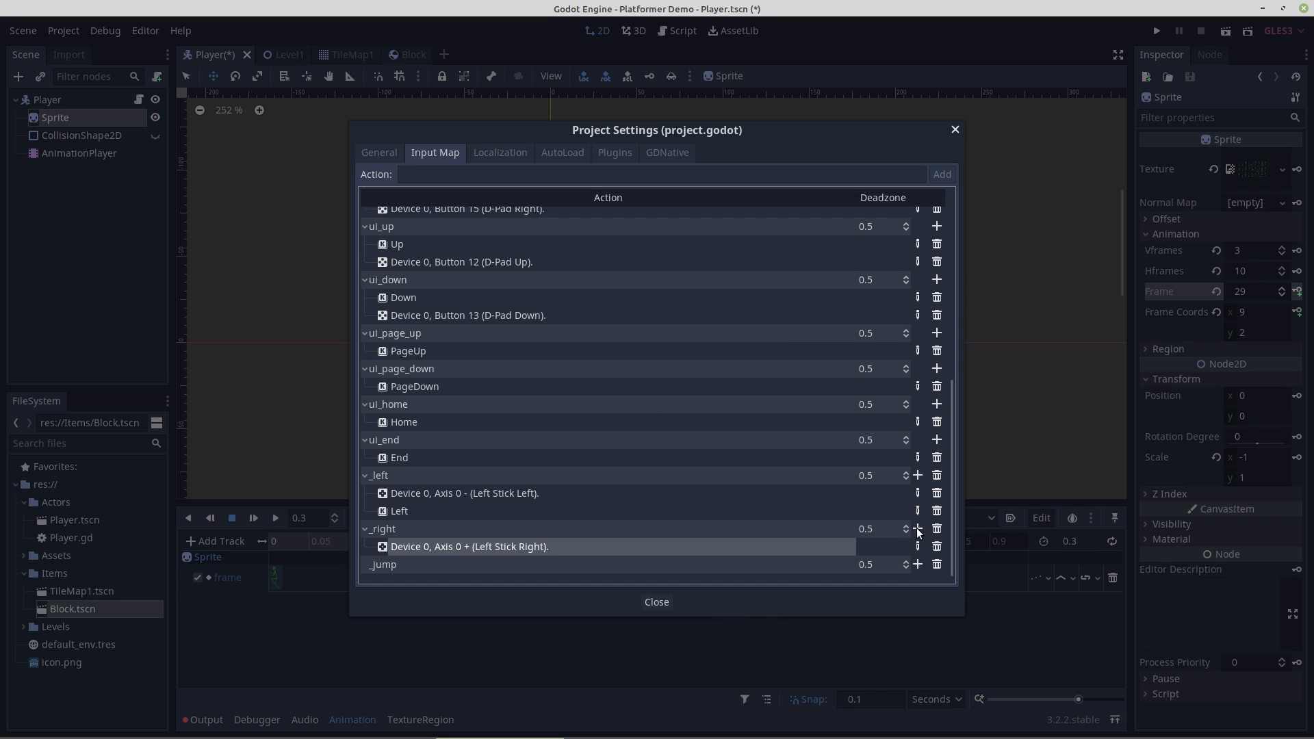
pyautogui.click(918, 528)
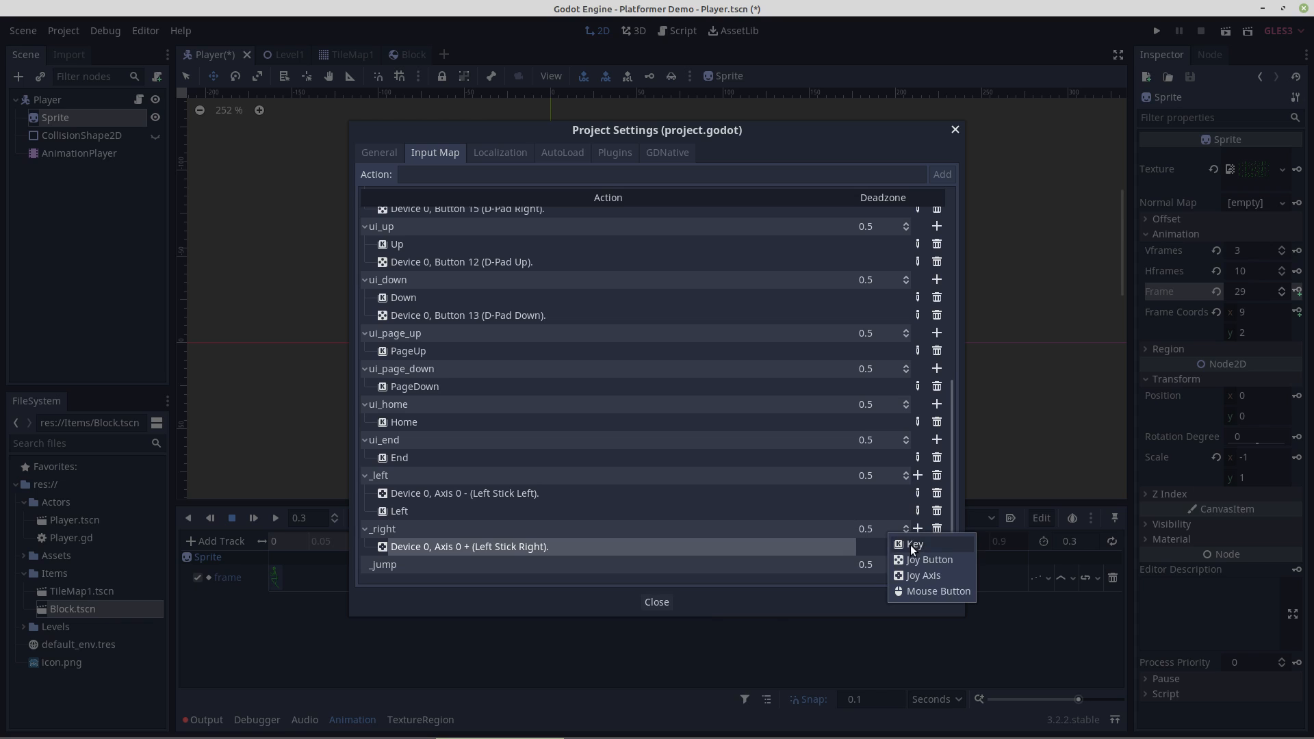
pyautogui.click(911, 544)
pyautogui.press('Right')
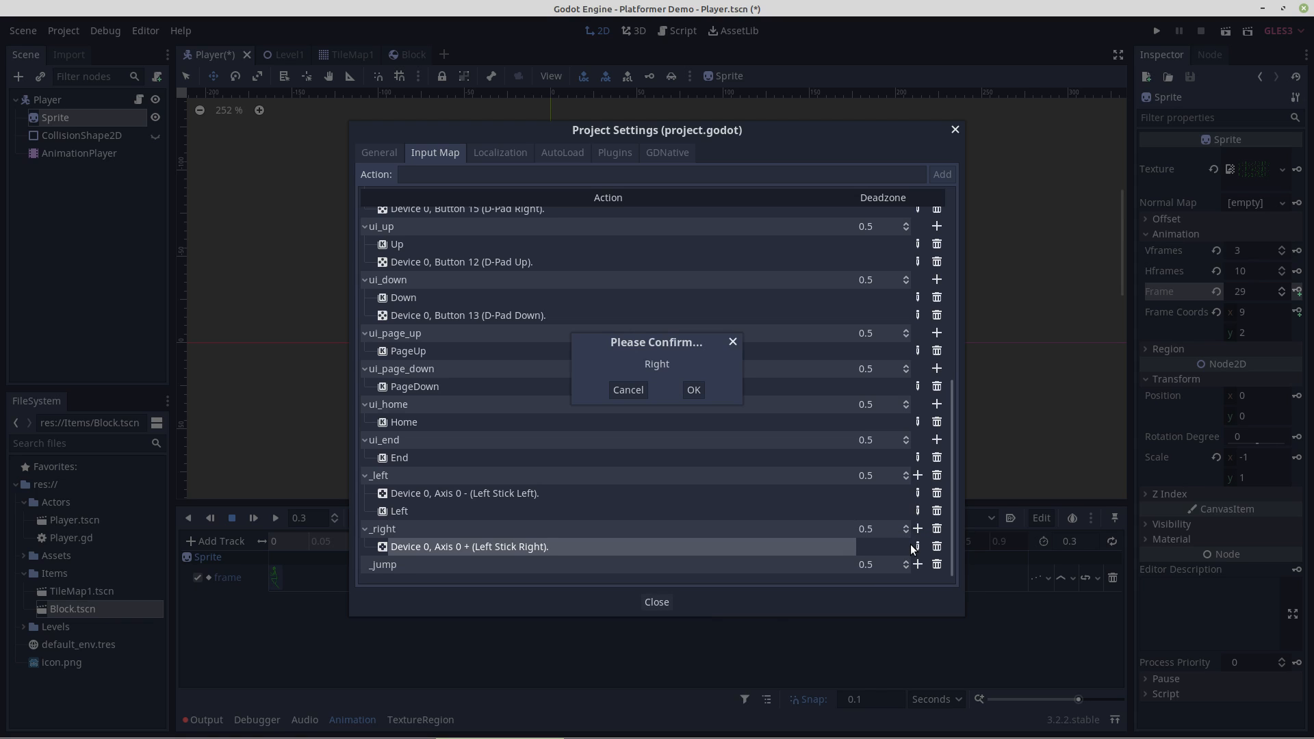
pyautogui.click(694, 389)
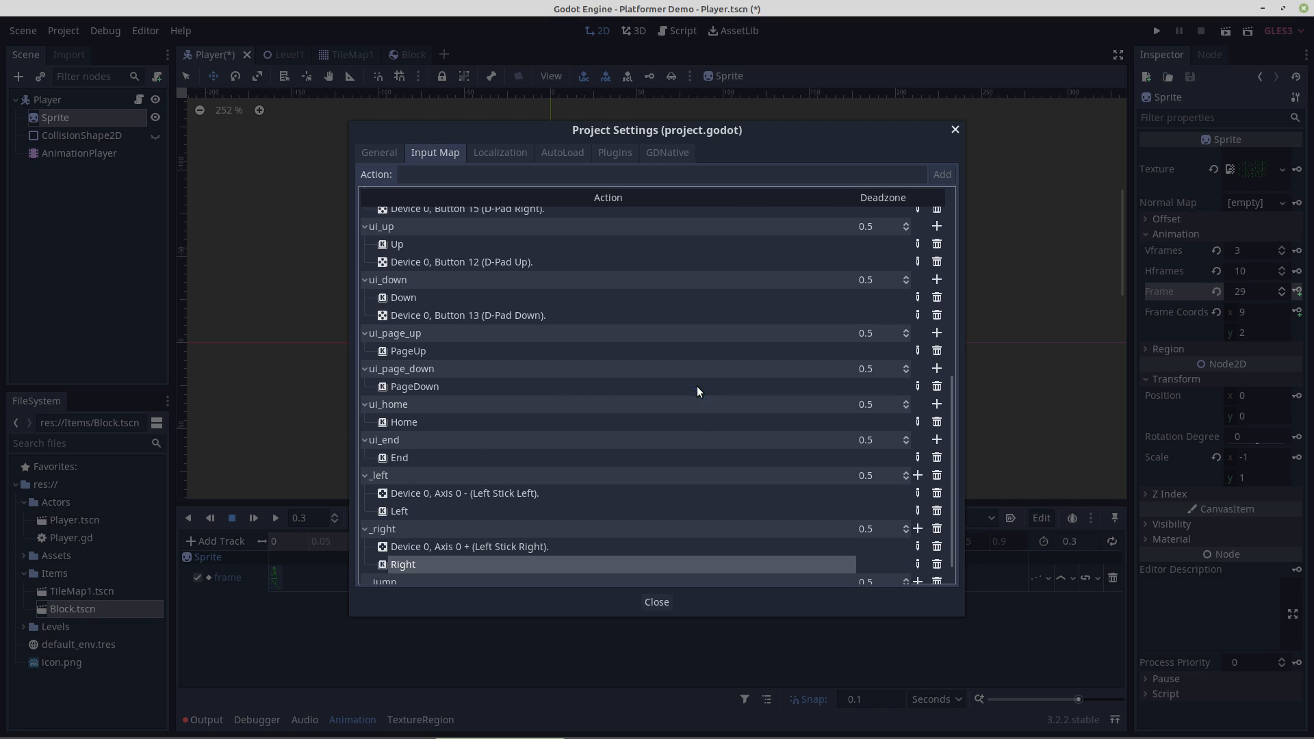
# Bind Device 0's joypad Button 0 (DualShock Cross, Xbox A, Nintendo B) to the _jump input action.
pyautogui.doubleClick(475, 564)
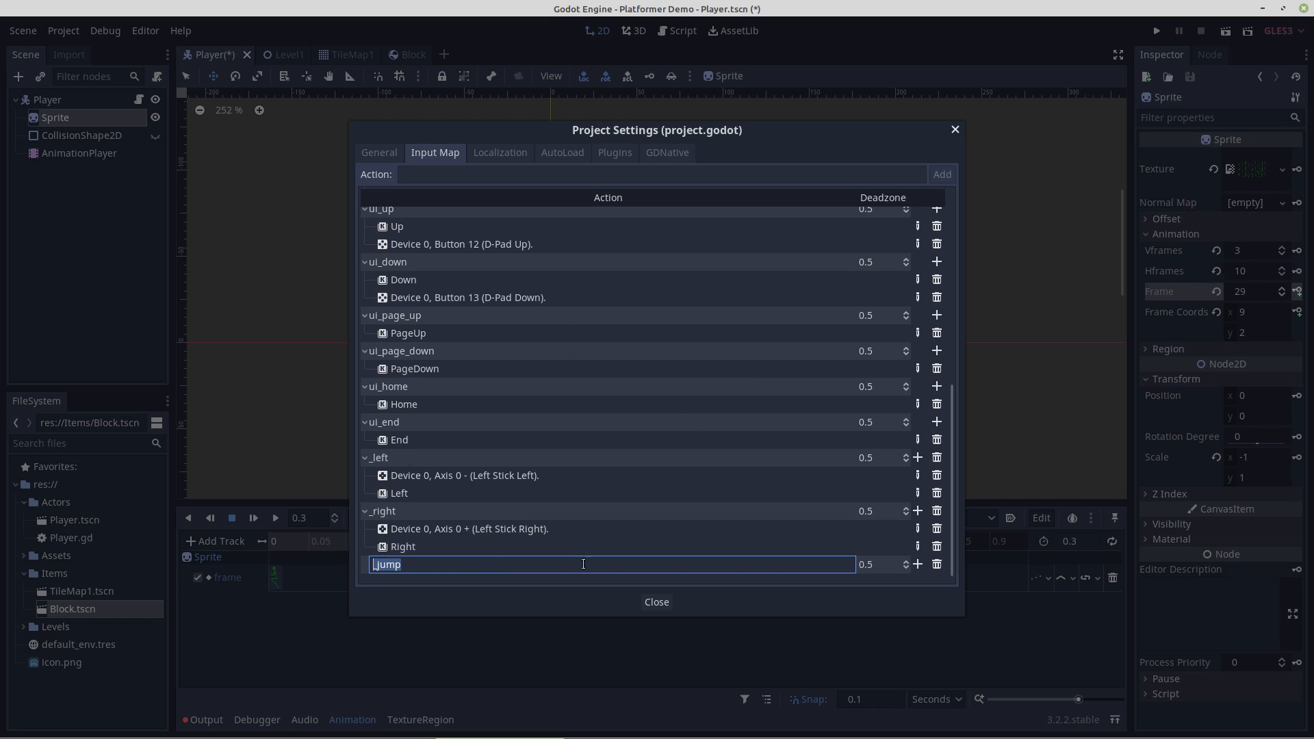
pyautogui.click(917, 565)
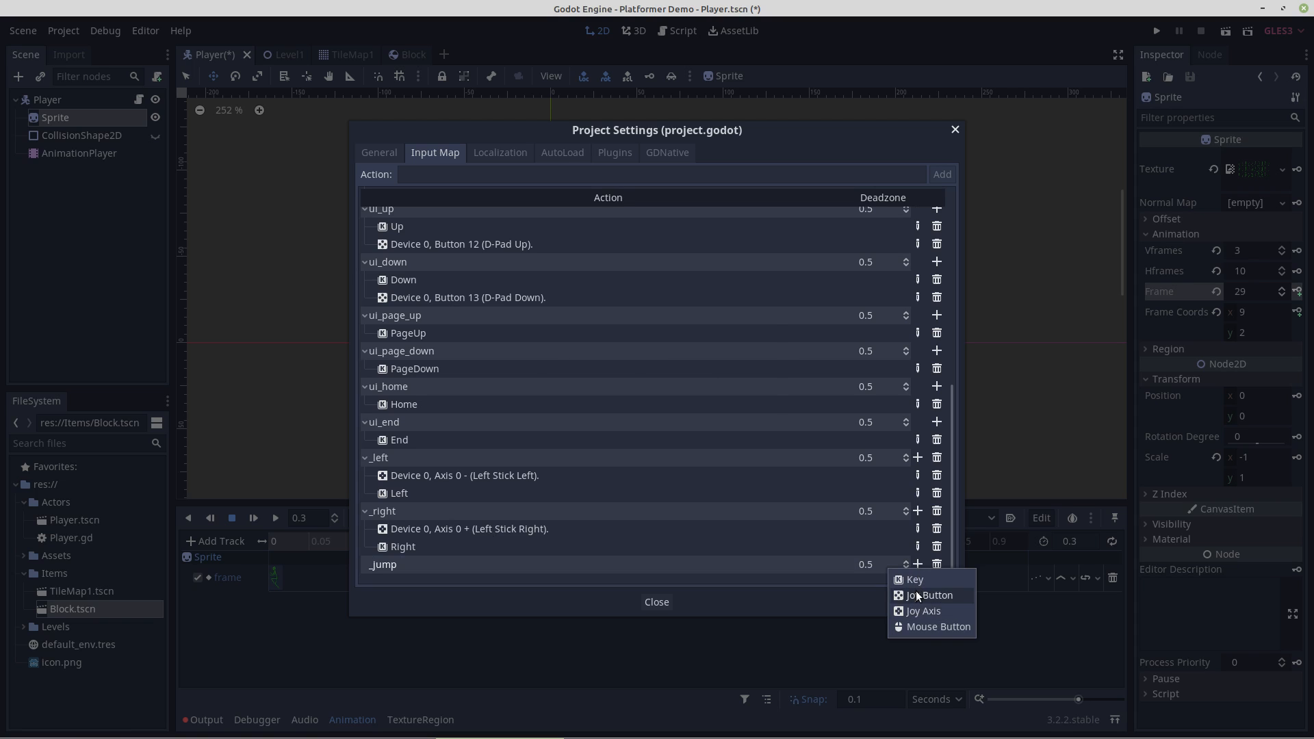
pyautogui.click(916, 592)
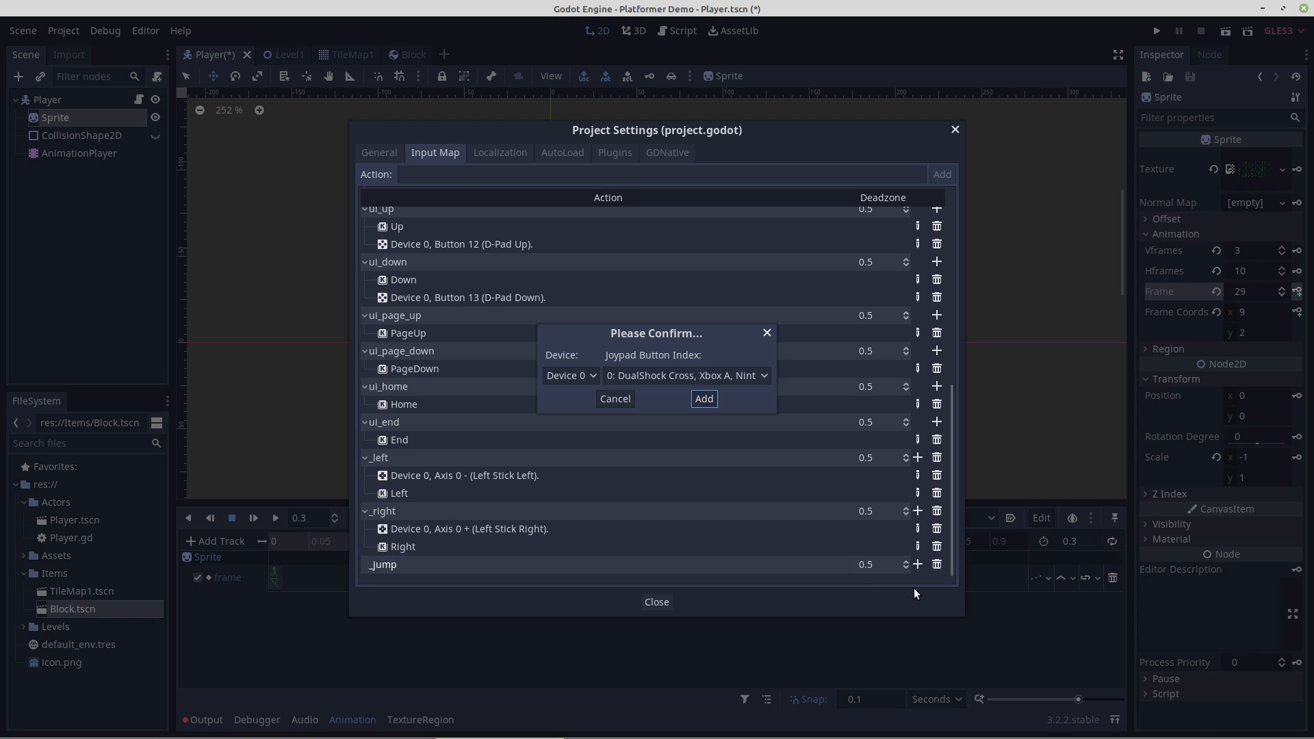
pyautogui.click(704, 399)
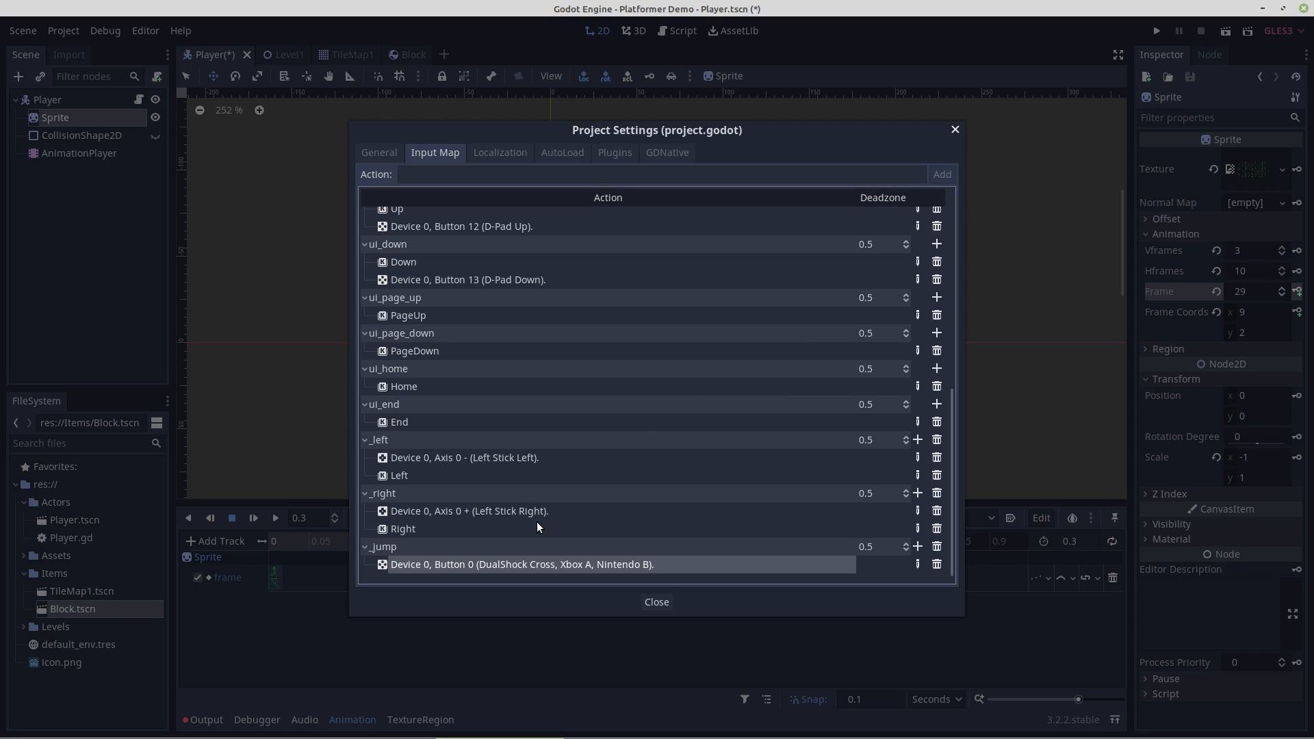
# Add the Space key to the _jump action and close the project settings.
pyautogui.click(917, 546)
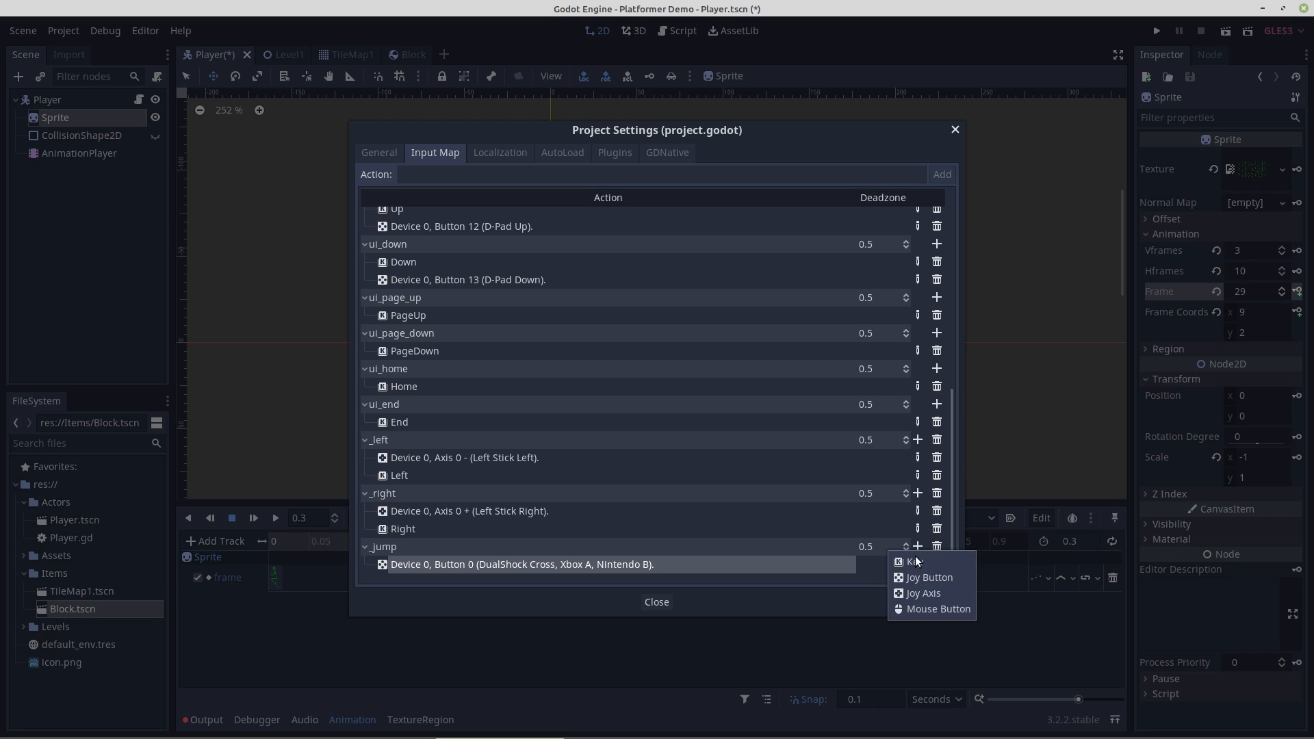
pyautogui.click(915, 562)
pyautogui.press('space')
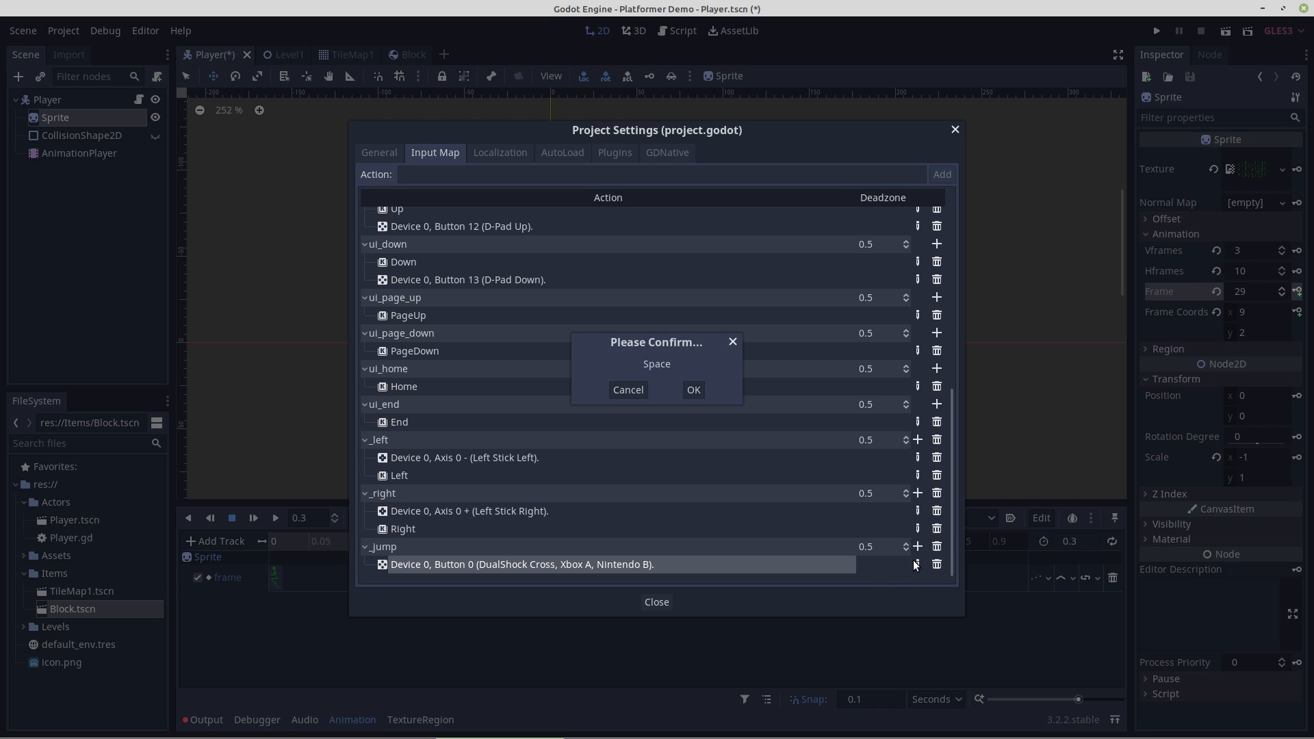
pyautogui.click(699, 387)
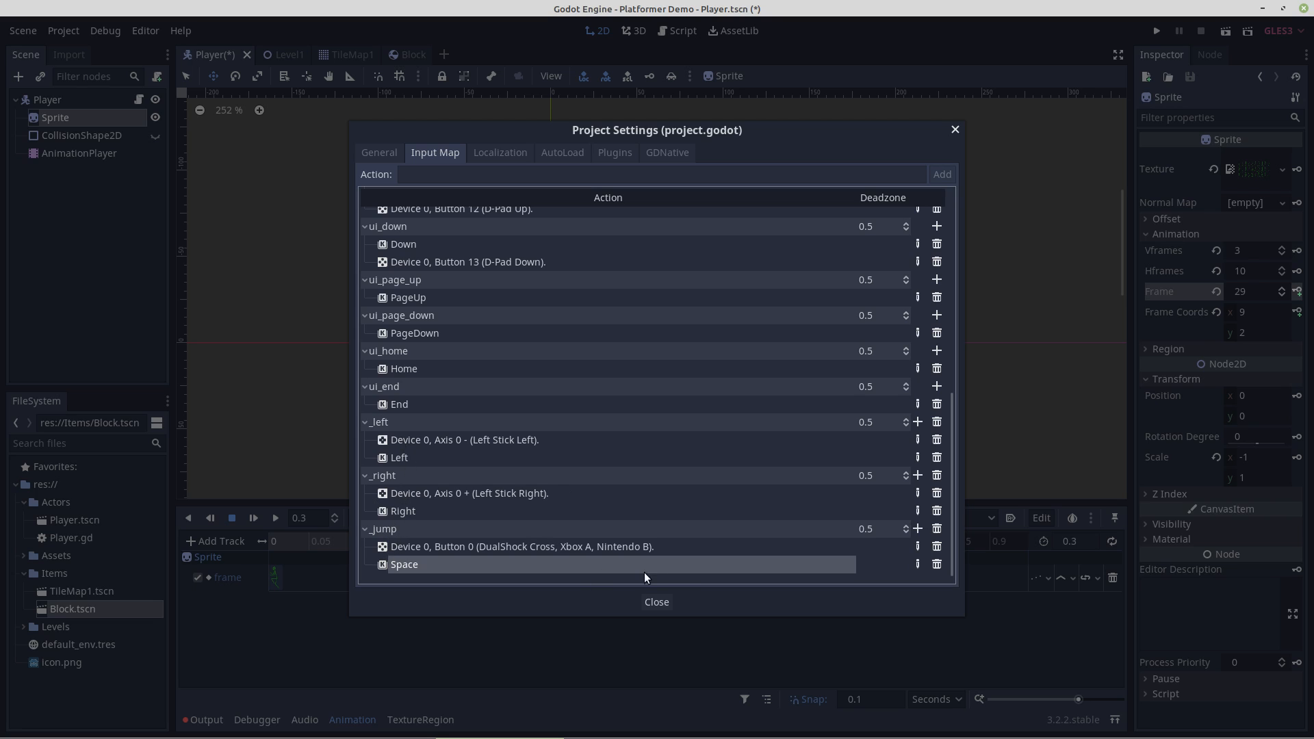
pyautogui.click(657, 602)
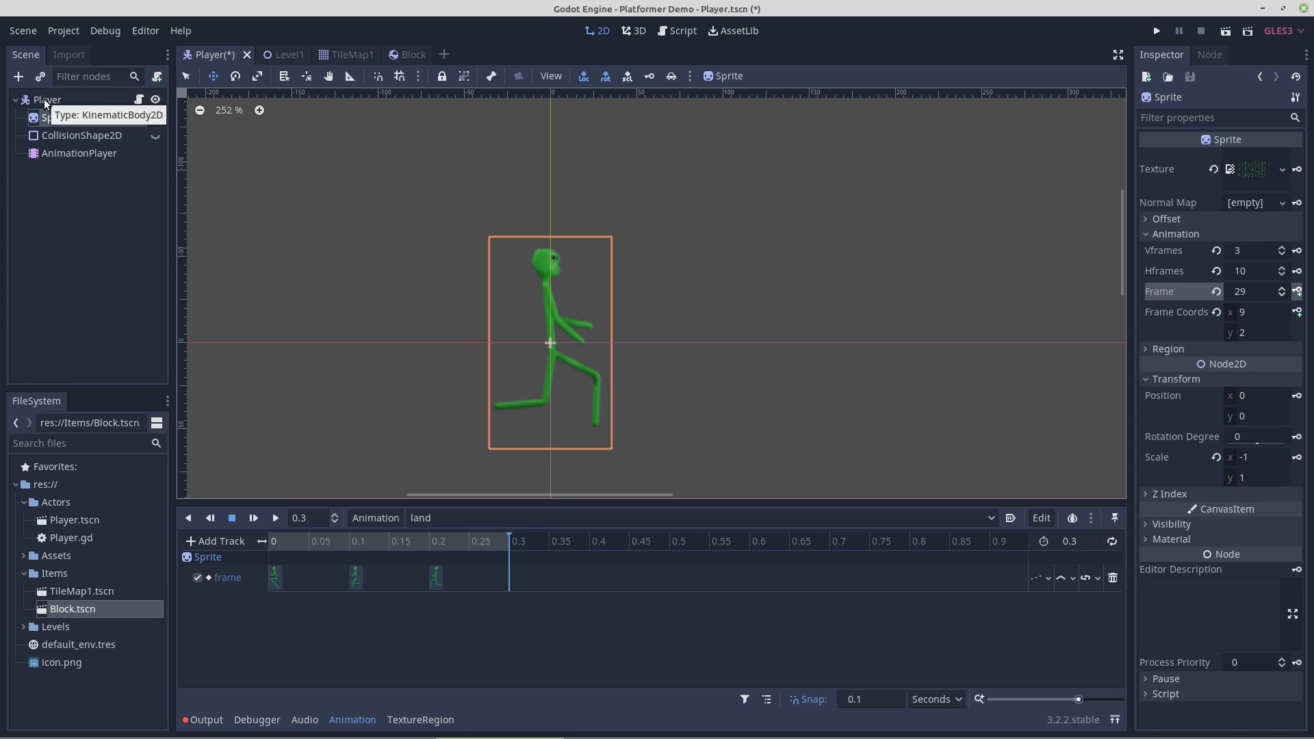
# In the Player's script, add a get_input() function containing pass between _ready and _physics_process.
pyautogui.click(139, 100)
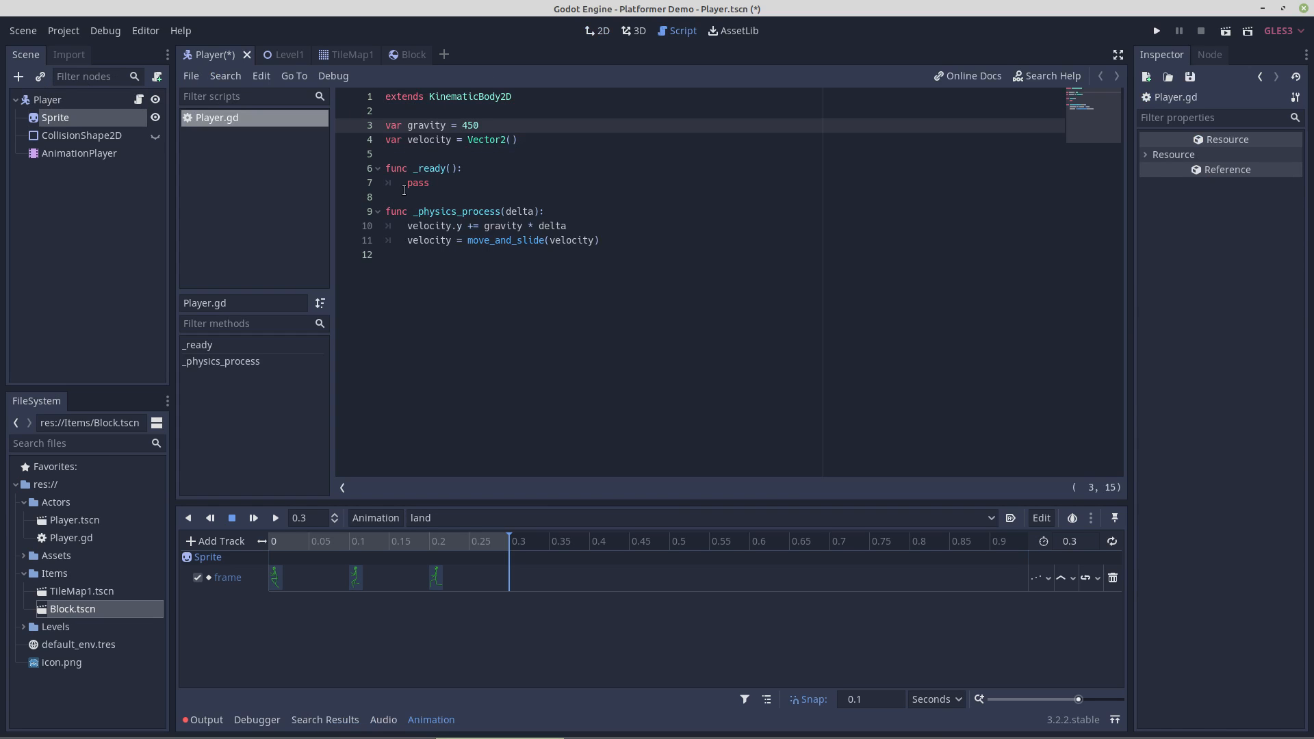
pyautogui.click(397, 196)
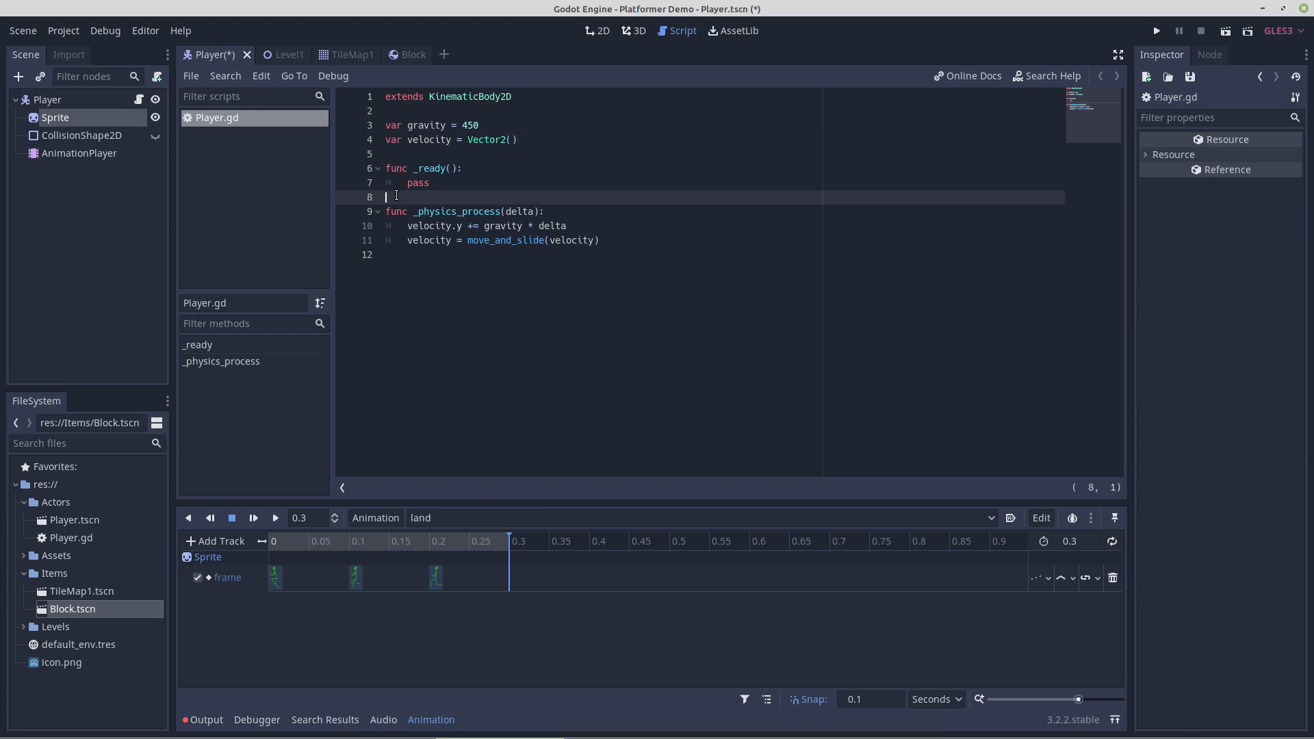
pyautogui.write('func get_in')
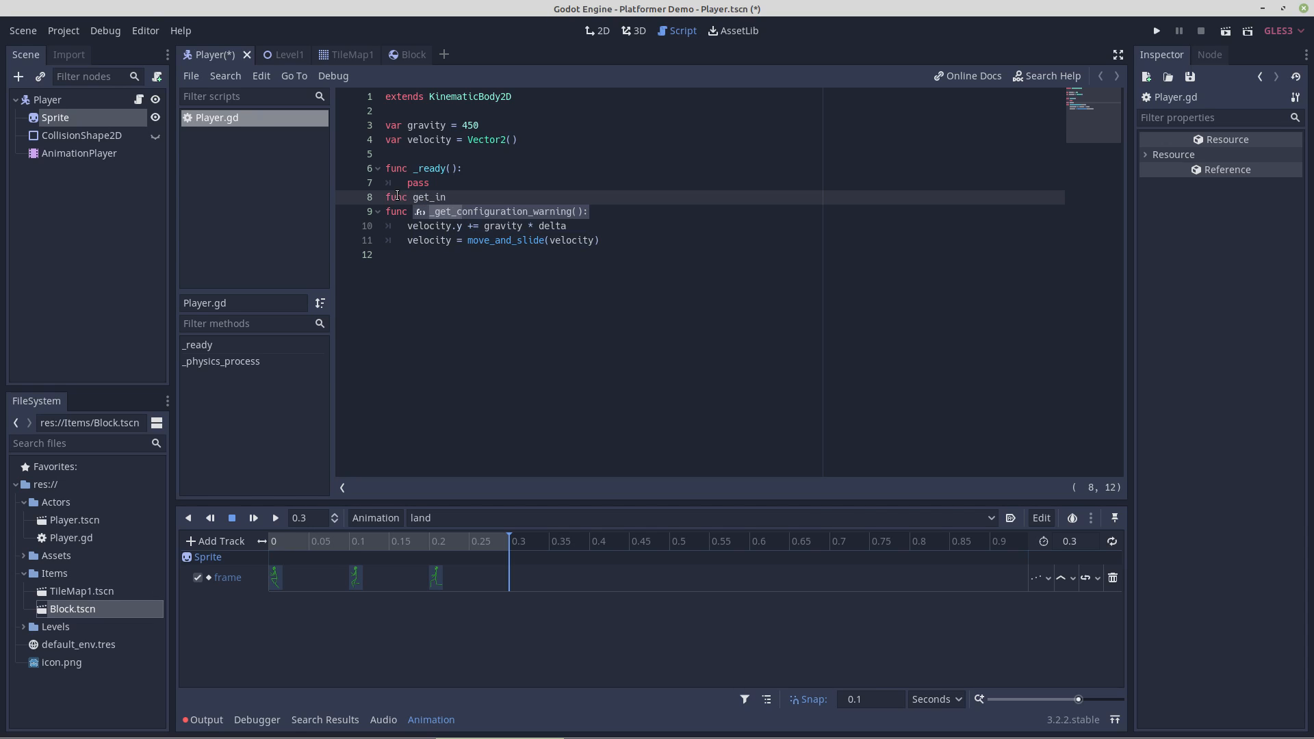
pyautogui.write('put')
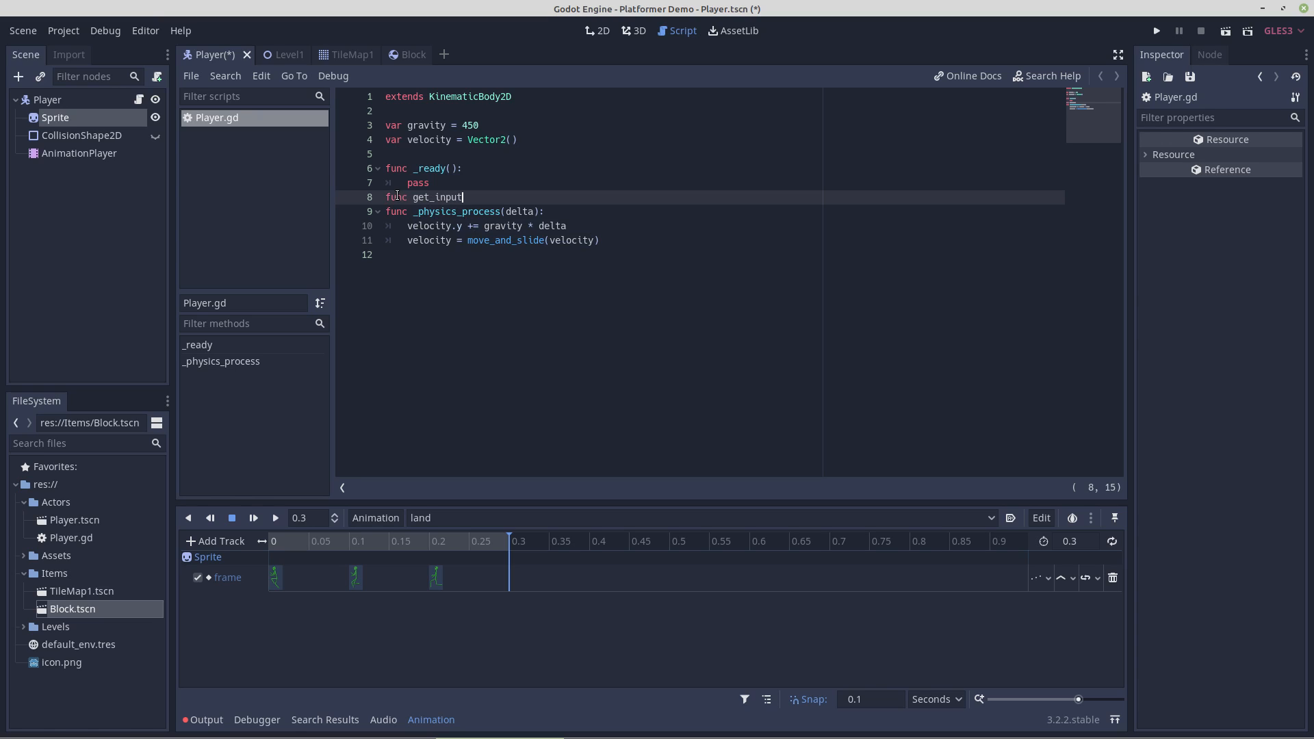
pyautogui.write('():')
pyautogui.press('Return')
pyautogui.write('pass')
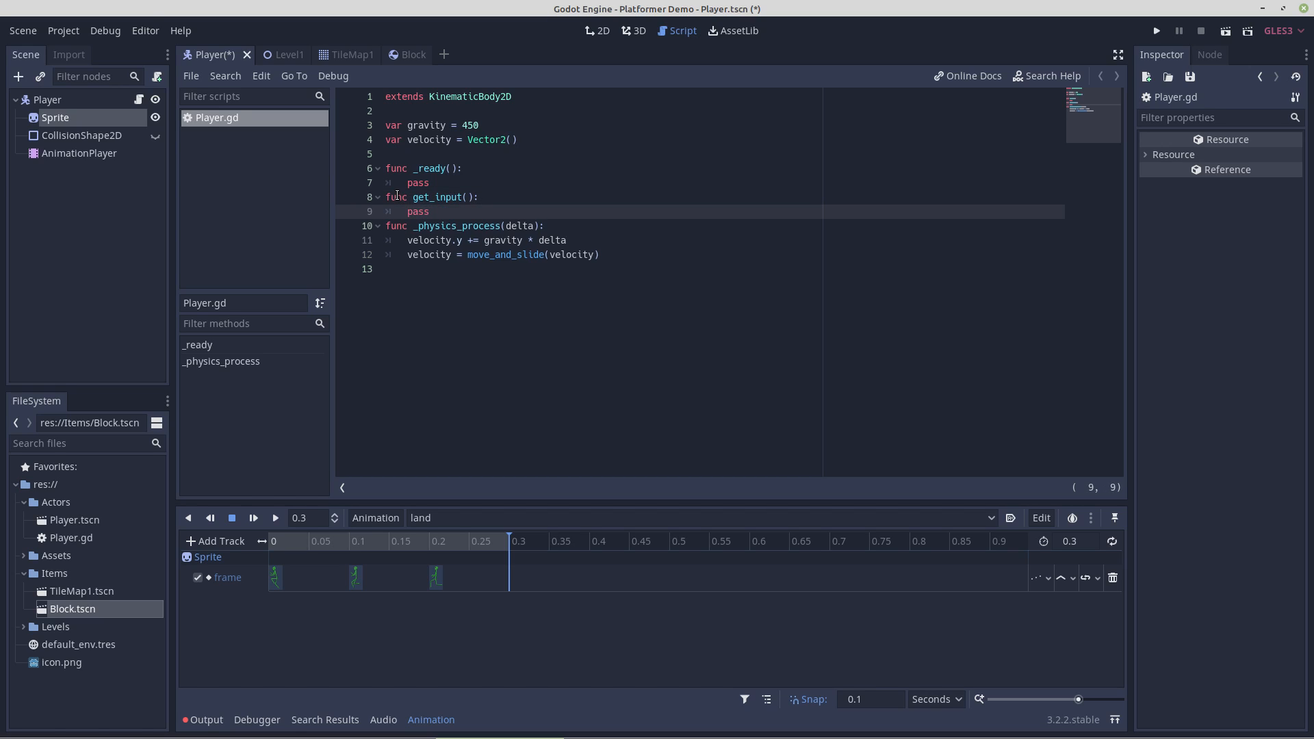
pyautogui.press('Return')
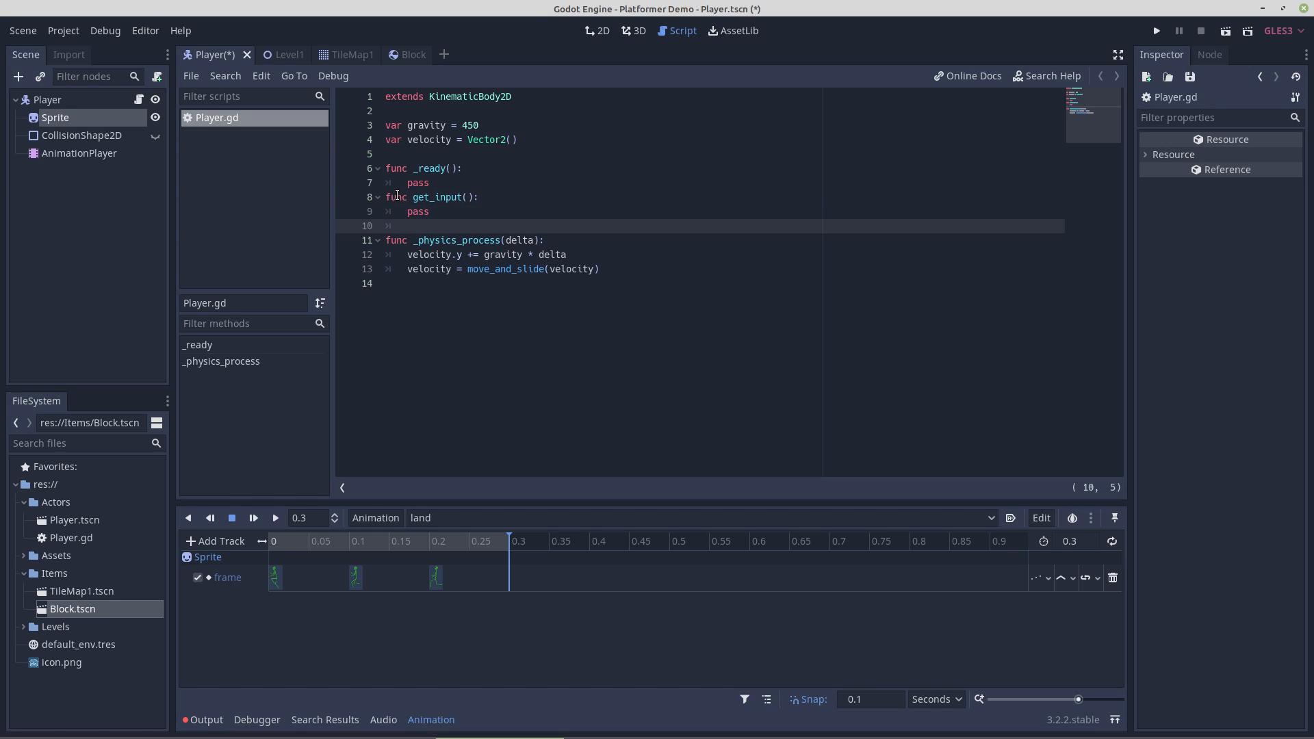
pyautogui.press('BackSpace')
# Call get_input() as the first statement of _physics_process, and insert a blank line between the _ready and get_input functions.
pyautogui.click(552, 240)
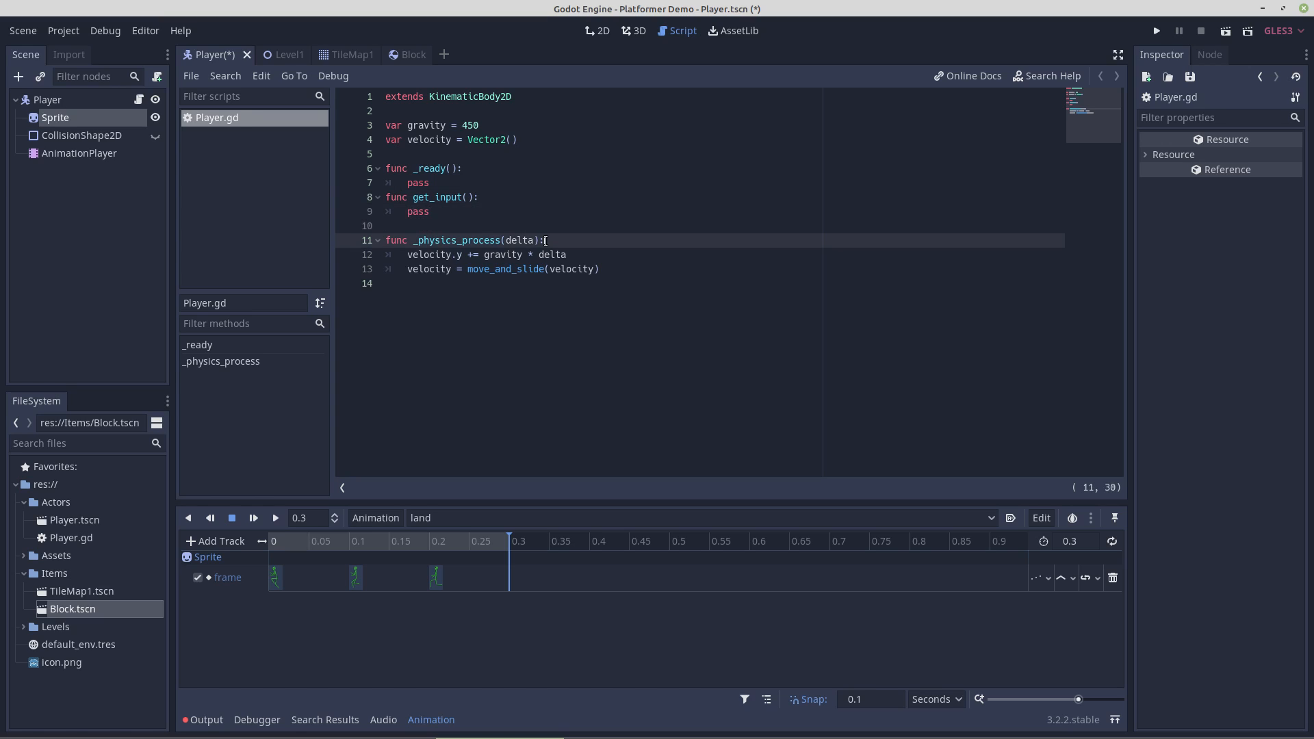
pyautogui.press('Return')
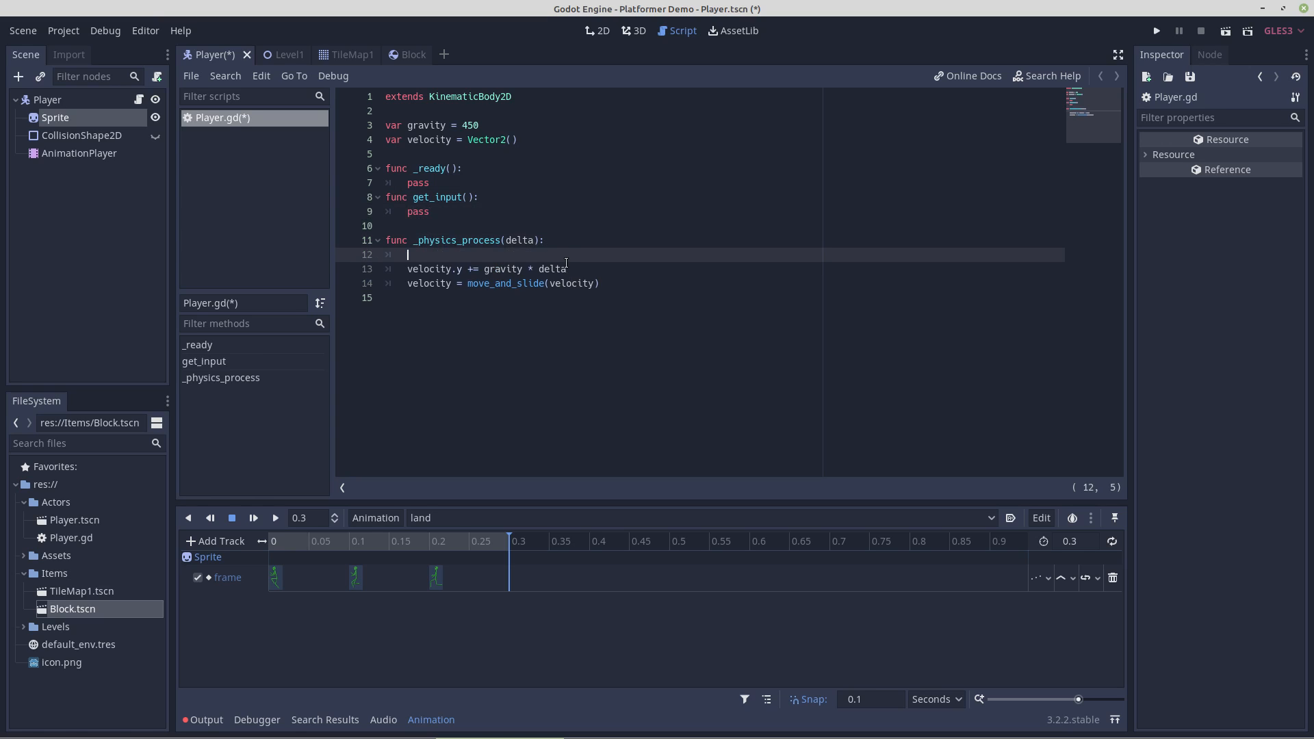
pyautogui.write('get')
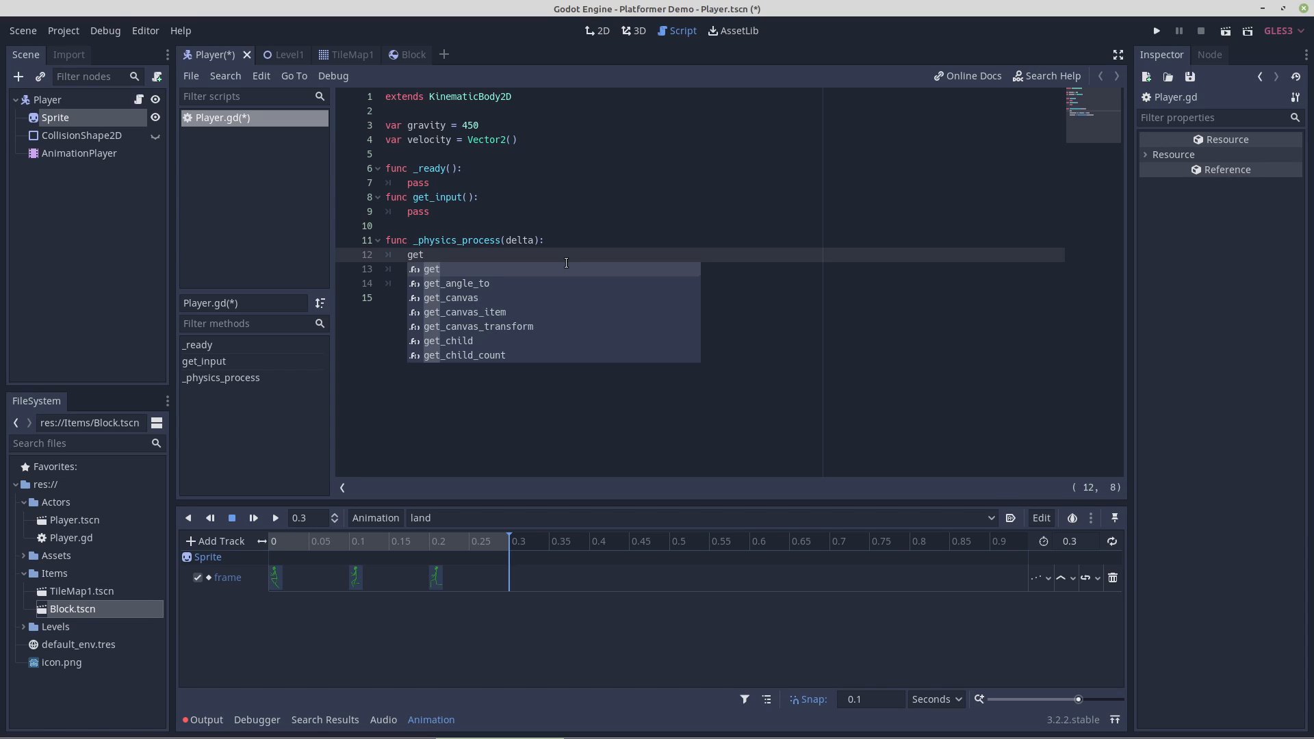
pyautogui.write('_i')
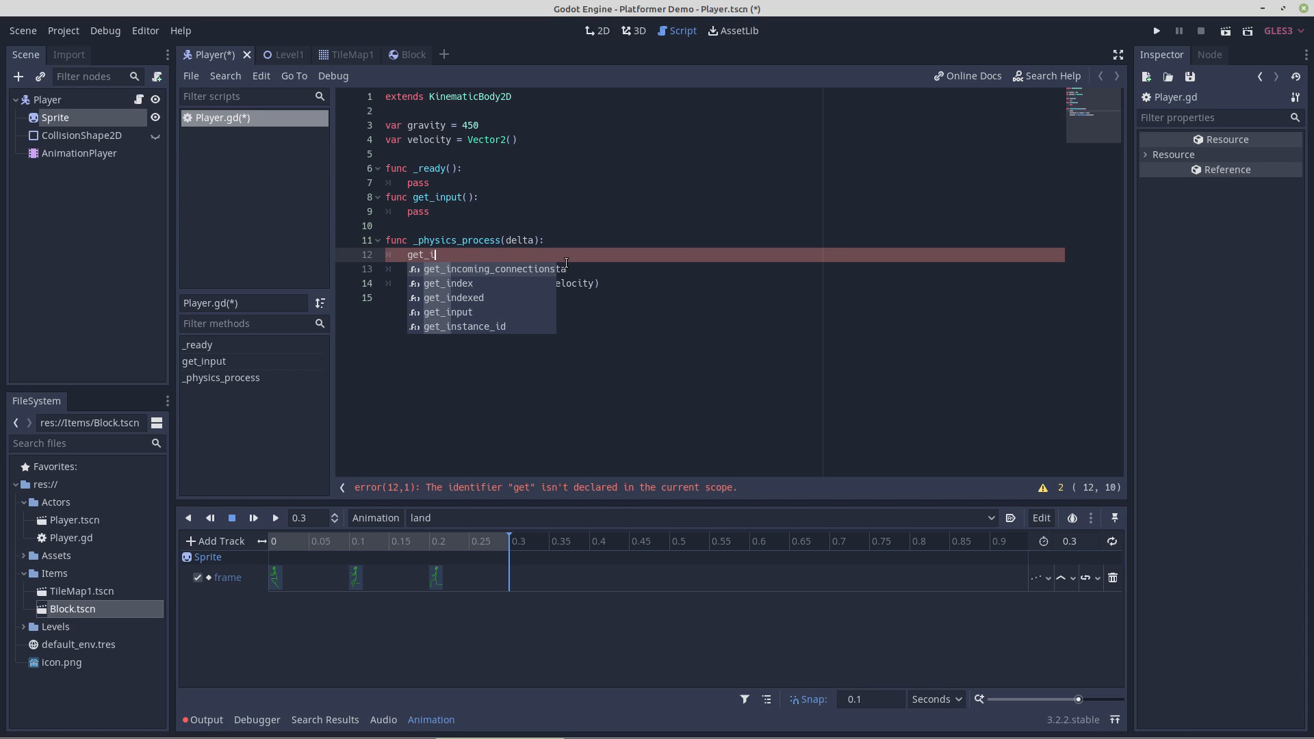
pyautogui.press('Down')
pyautogui.press('Down')
pyautogui.press('Down')
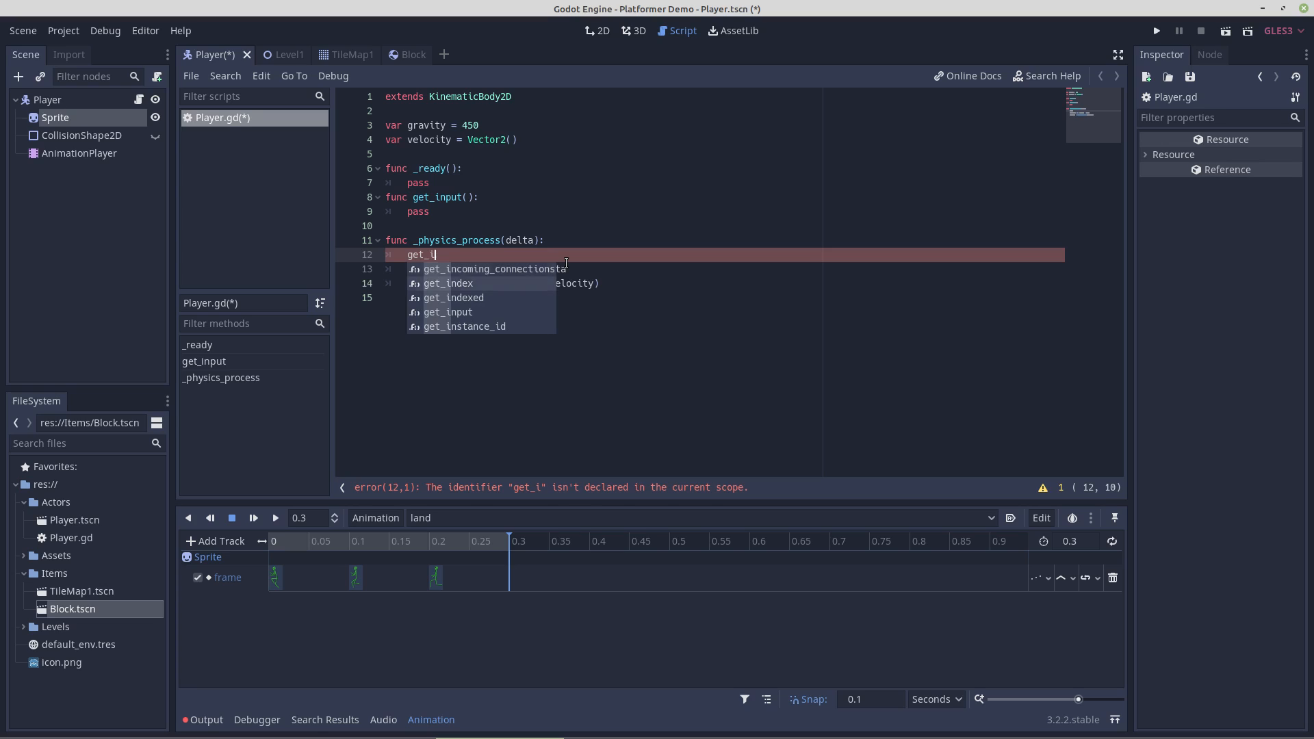
pyautogui.press('Return')
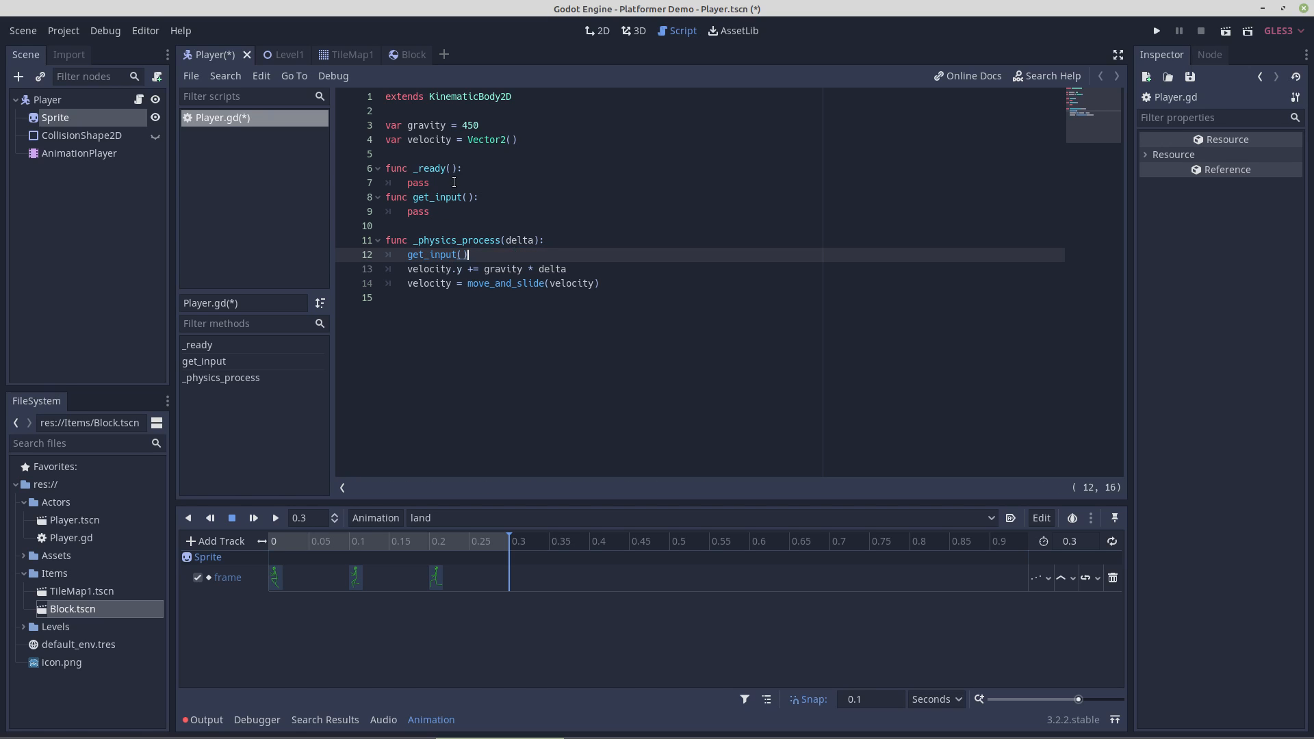
pyautogui.click(387, 198)
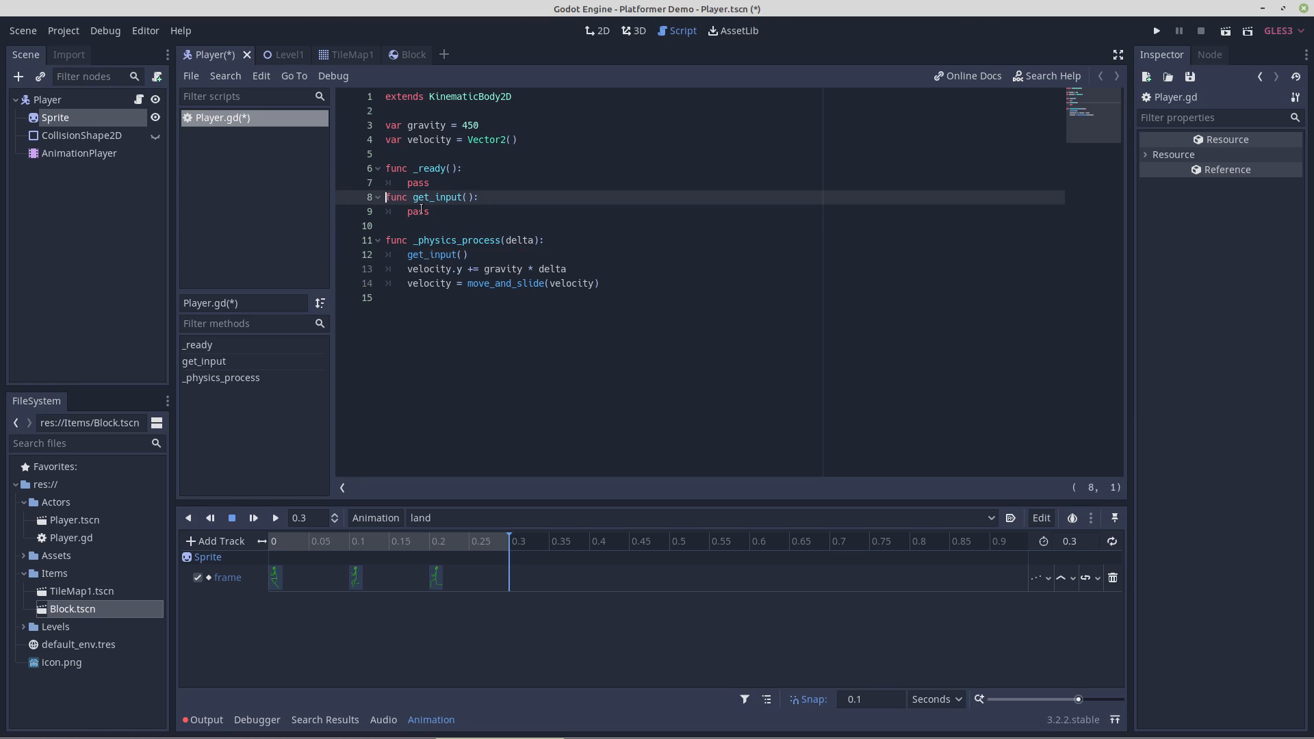
pyautogui.press('Return')
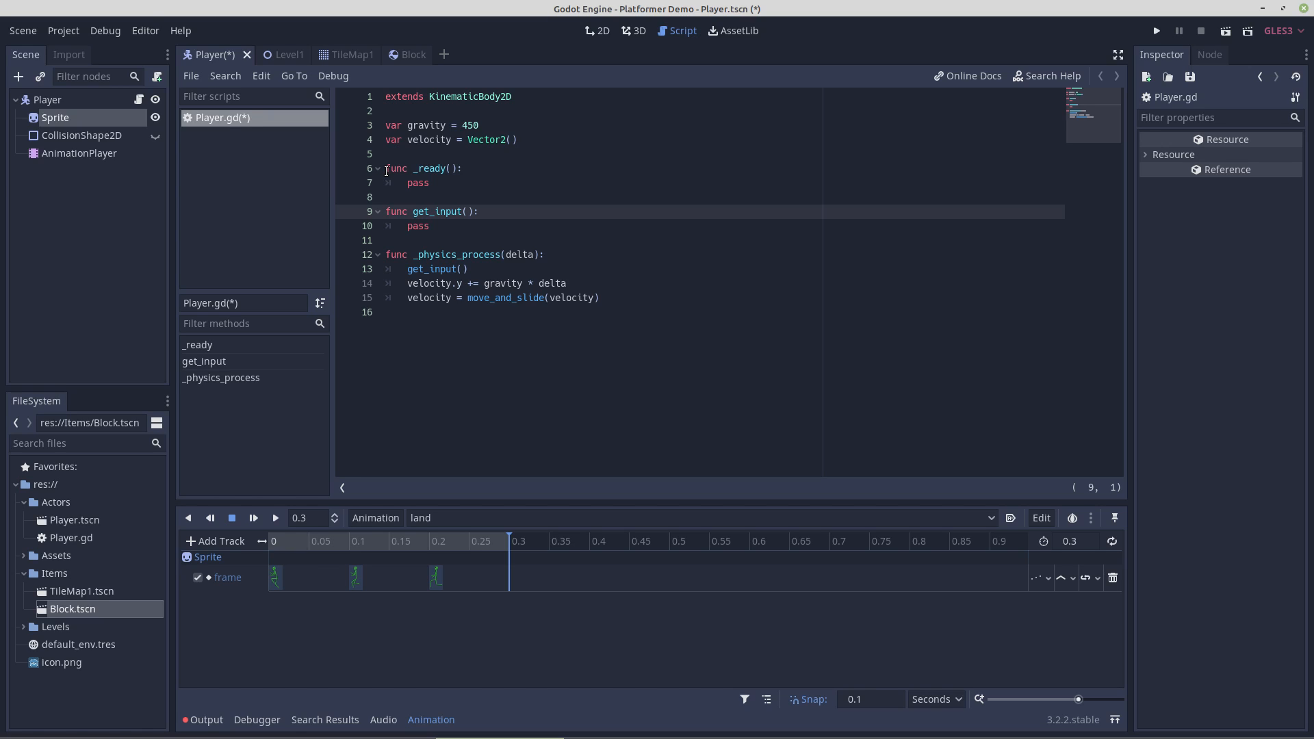
# Replace the pass statement in get_input() with the declaration var direction, followed by a new line.
pyautogui.doubleClick(430, 227)
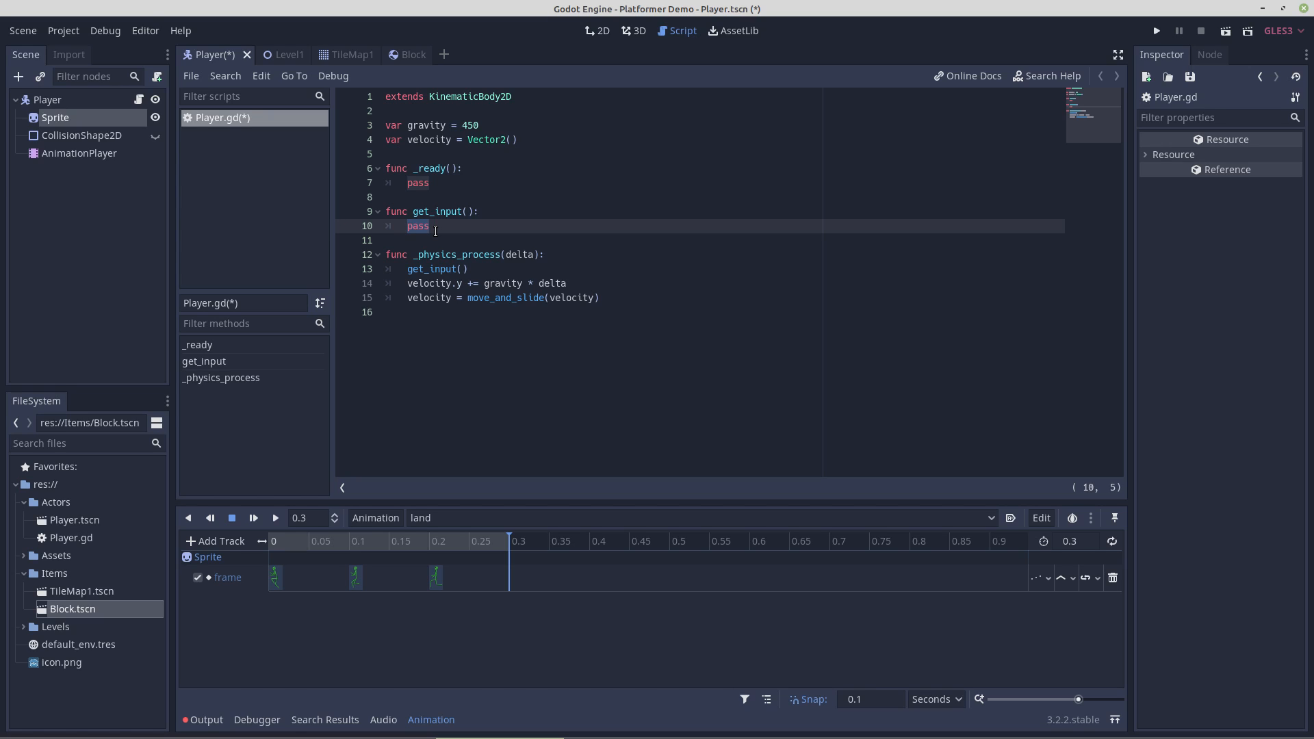
pyautogui.write('var direction = ve')
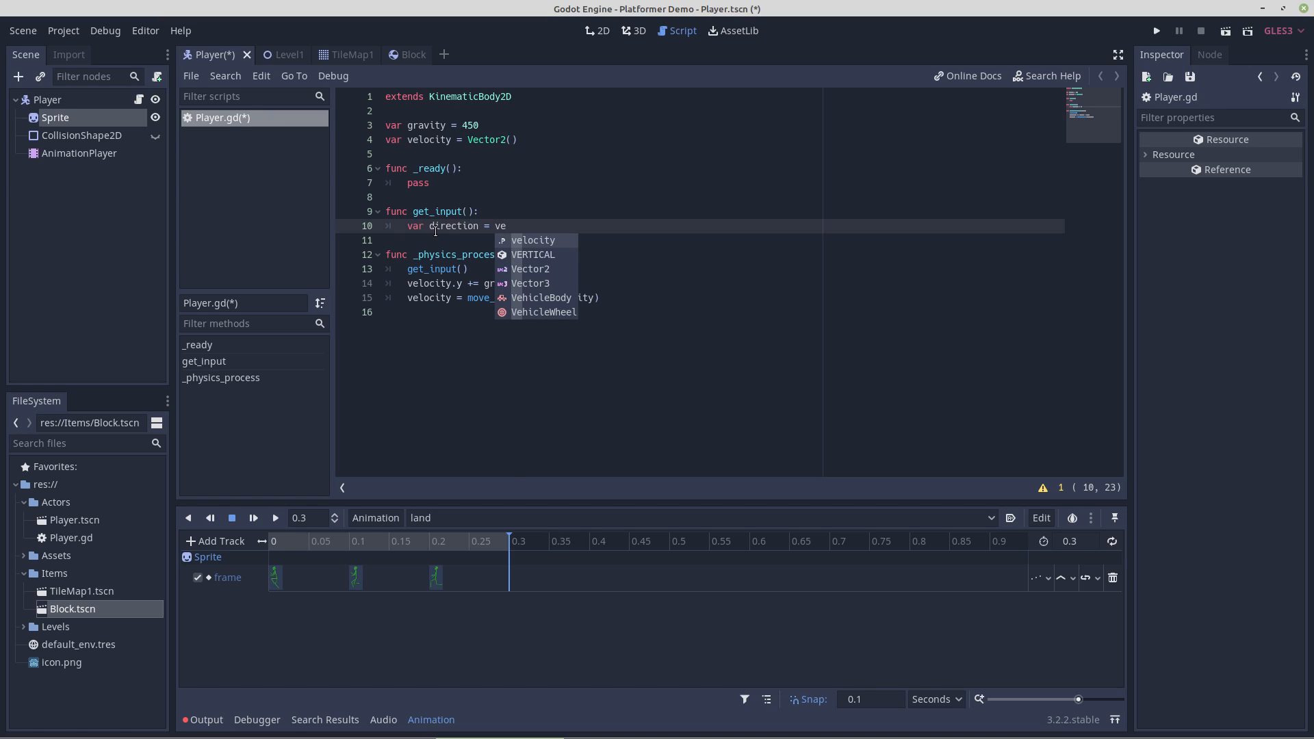
pyautogui.press('BackSpace')
pyautogui.press('BackSpace')
pyautogui.press('BackSpace')
pyautogui.press('BackSpace')
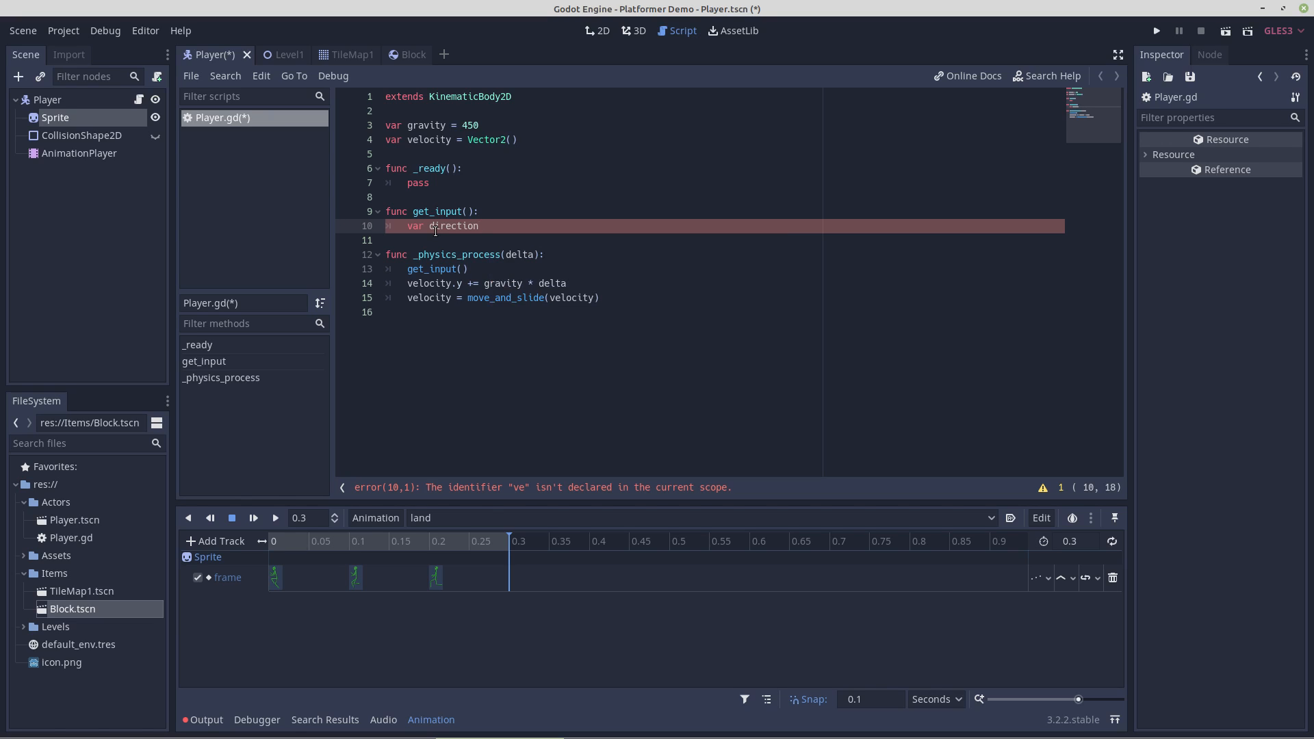
pyautogui.press('Return')
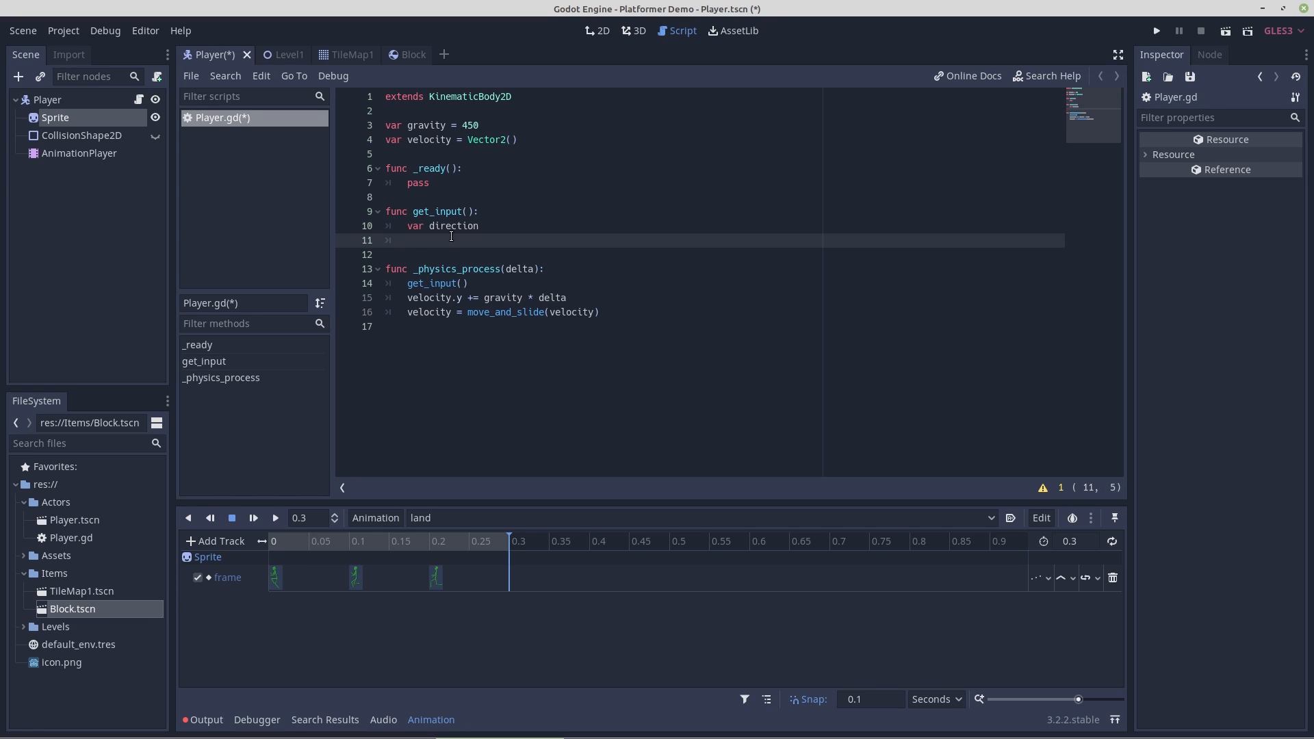
# Assign Input.get_action_strength("_left") to the direction variable in get_input().
pyautogui.click(488, 227)
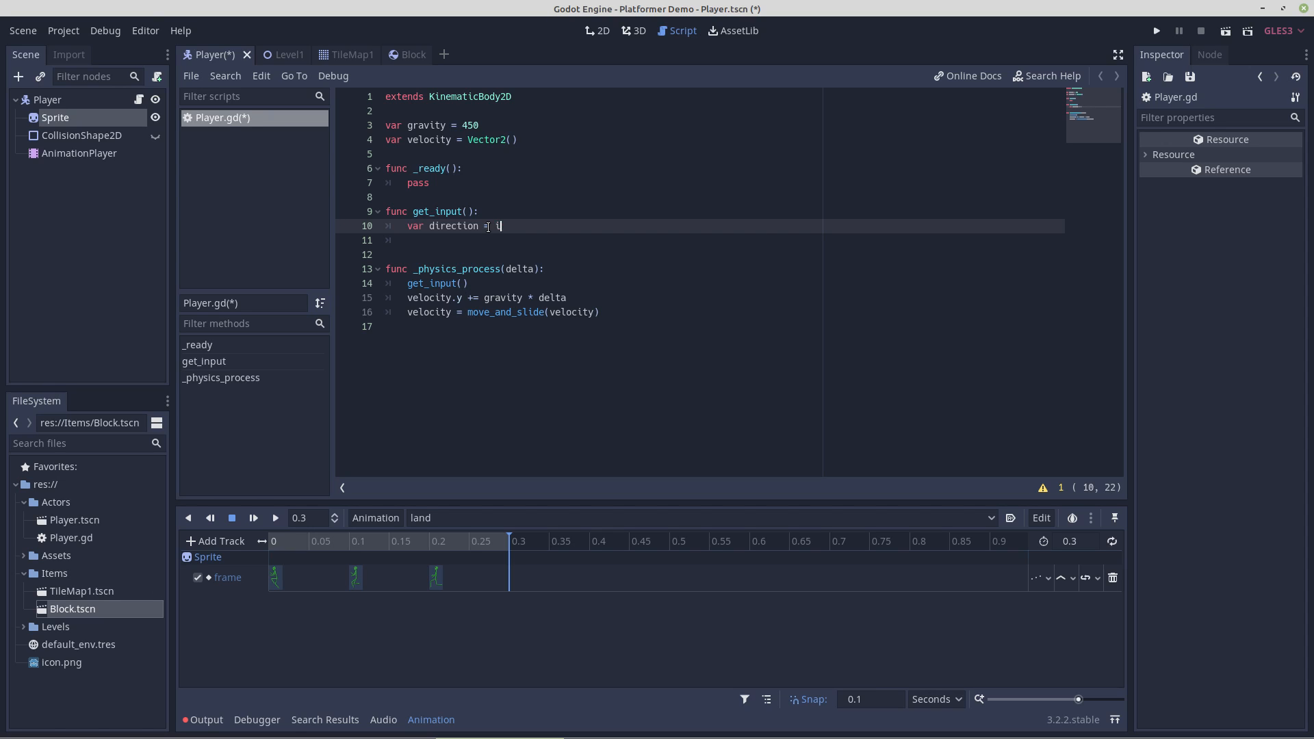
pyautogui.write('Inp')
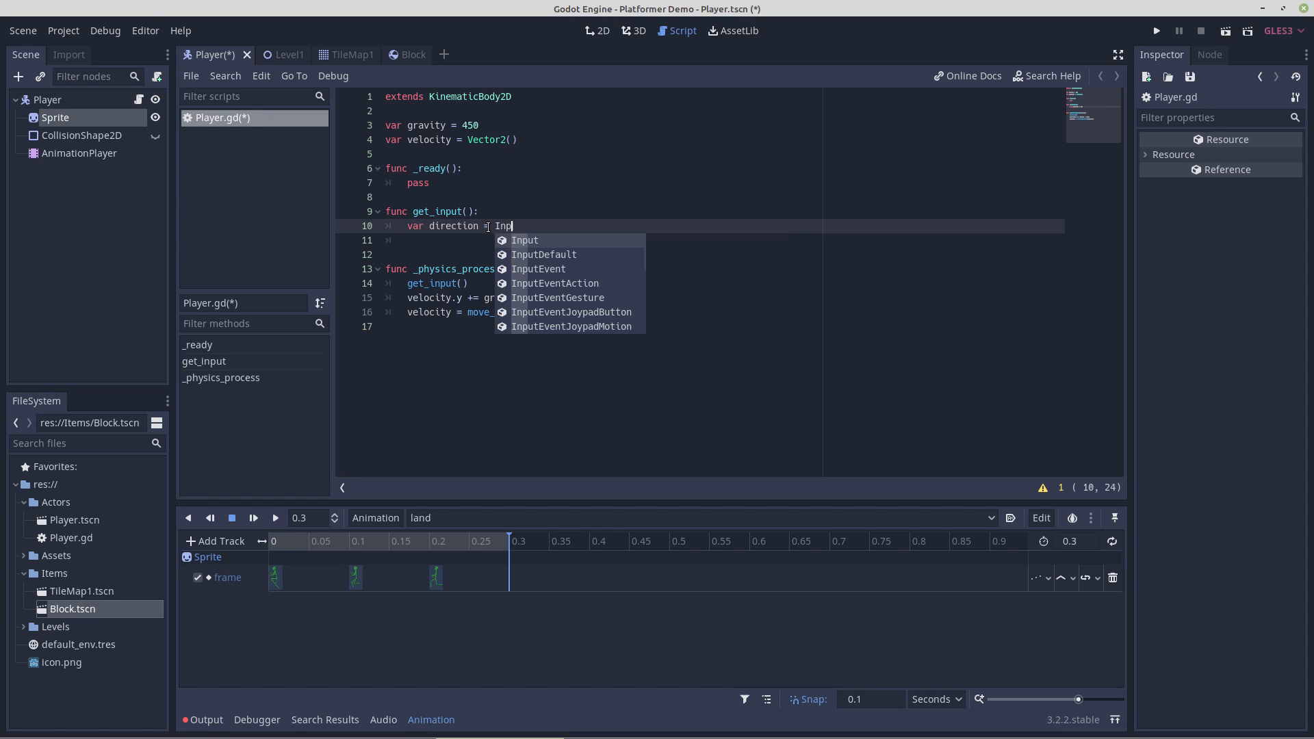
pyautogui.write('ut.get')
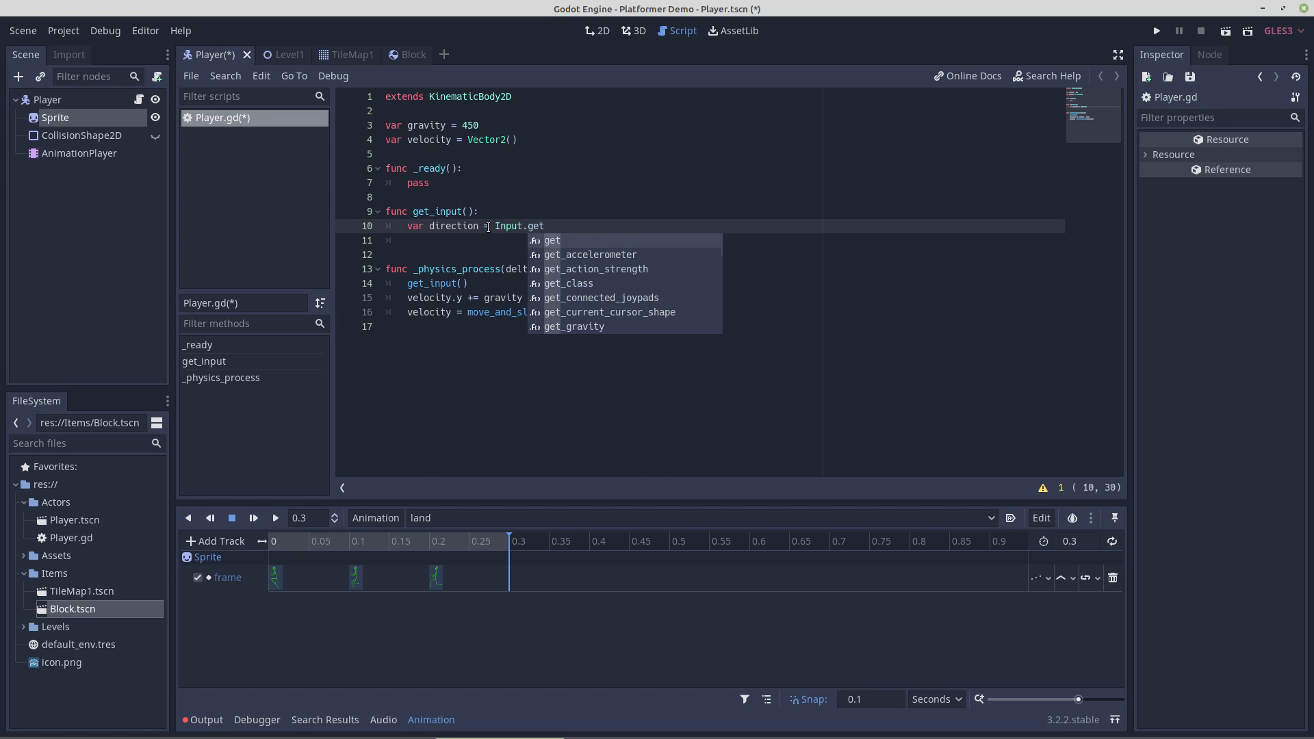
pyautogui.press('Down')
pyautogui.press('Down')
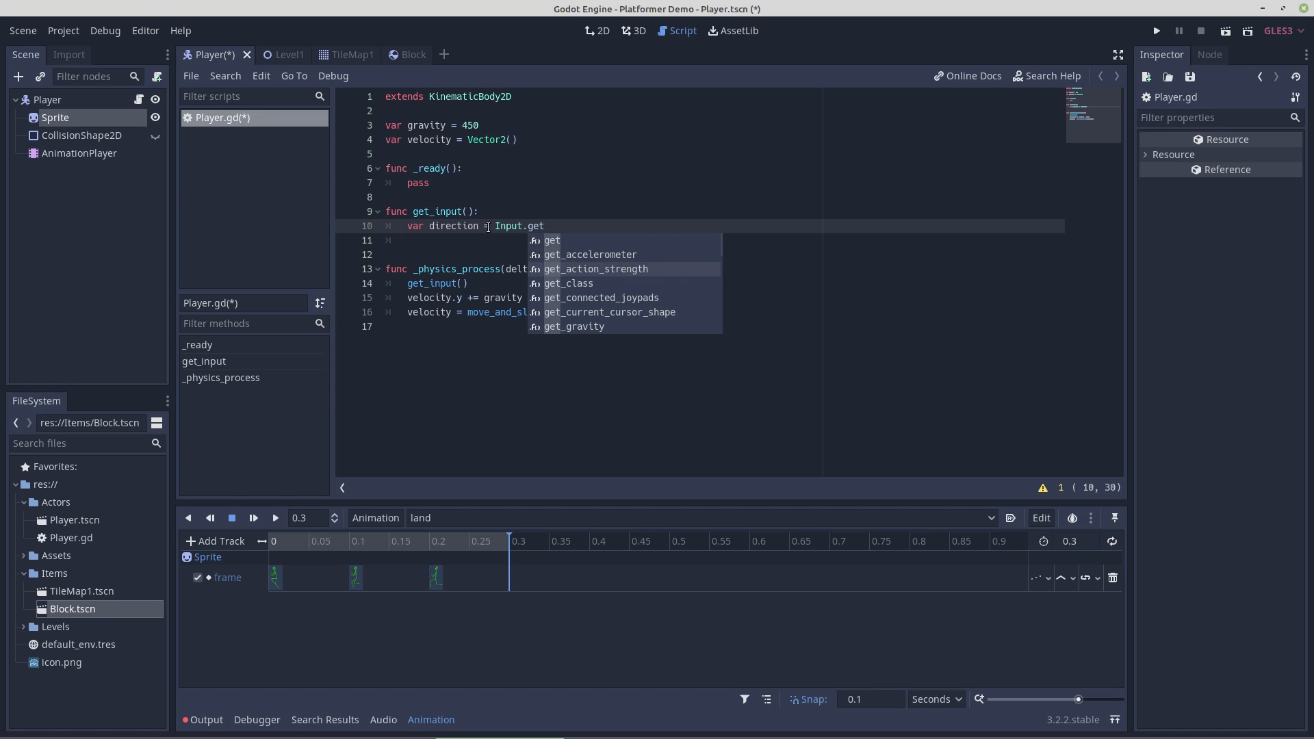
pyautogui.press('Return')
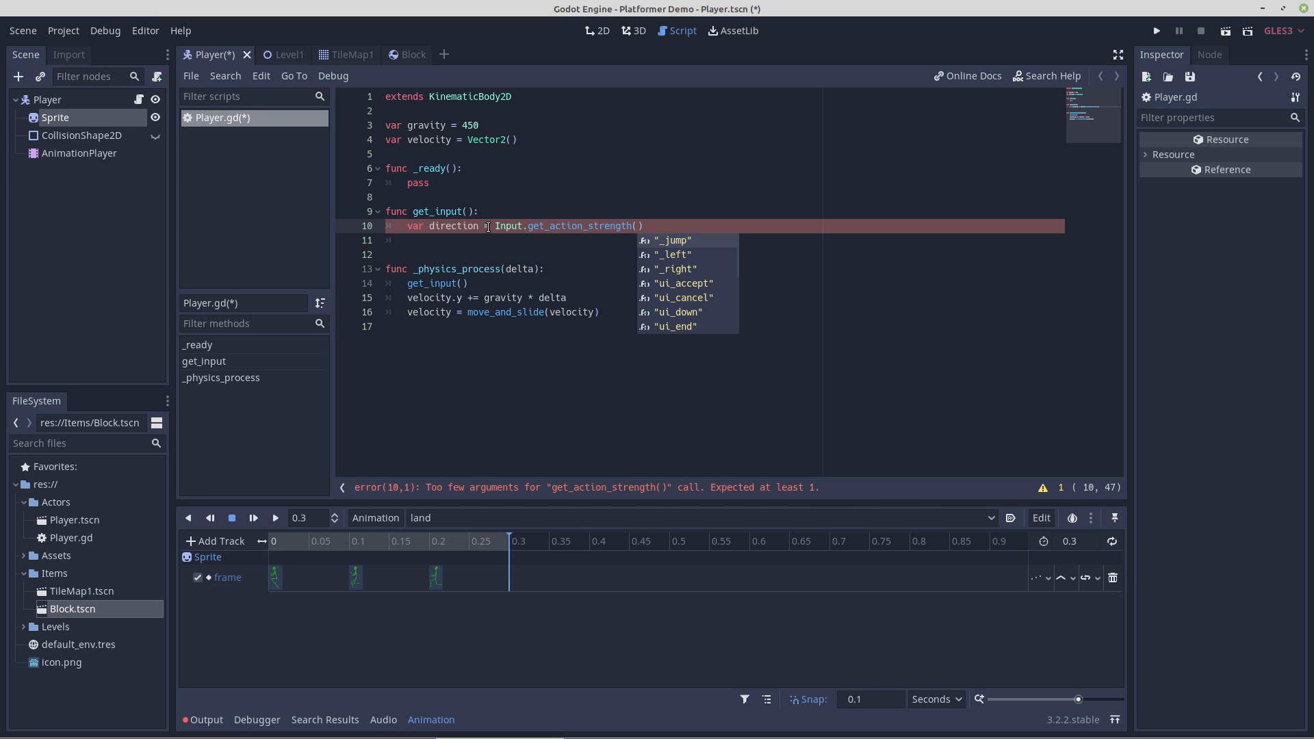
pyautogui.press('Down')
pyautogui.press('Down')
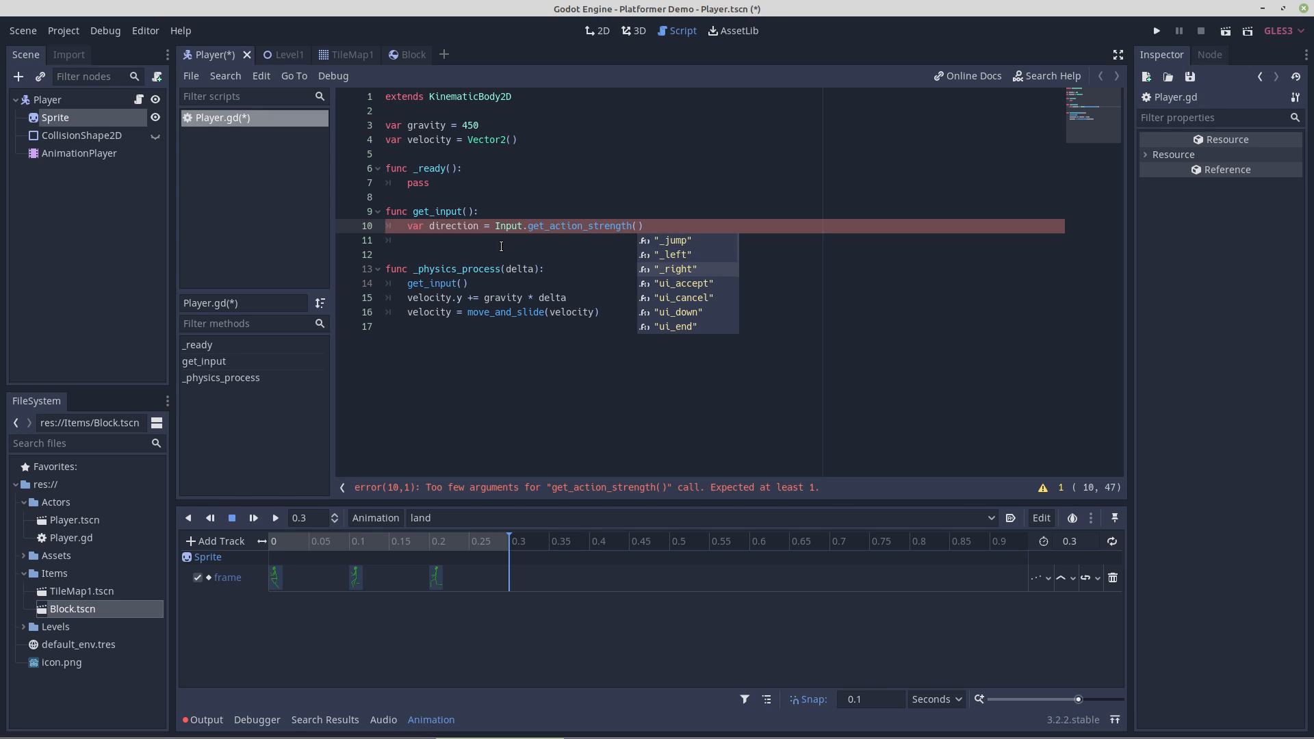
pyautogui.press('Up')
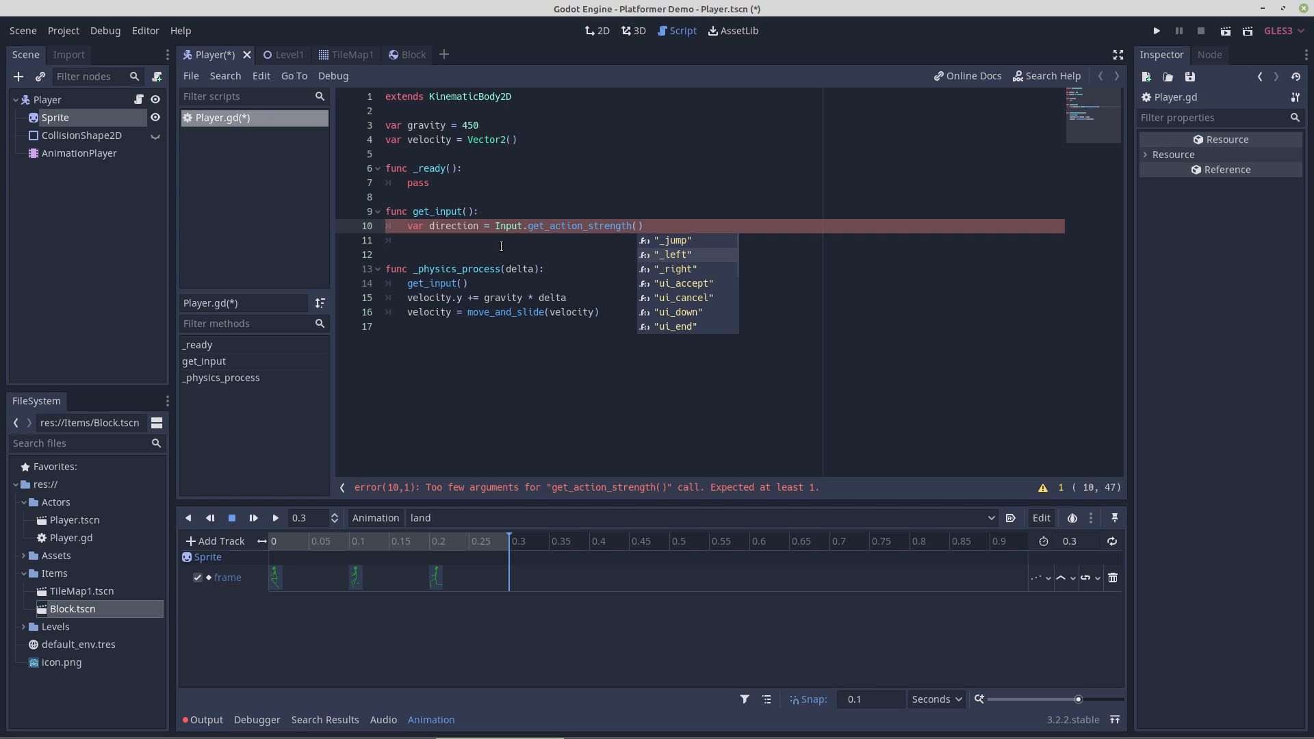
pyautogui.press('Return')
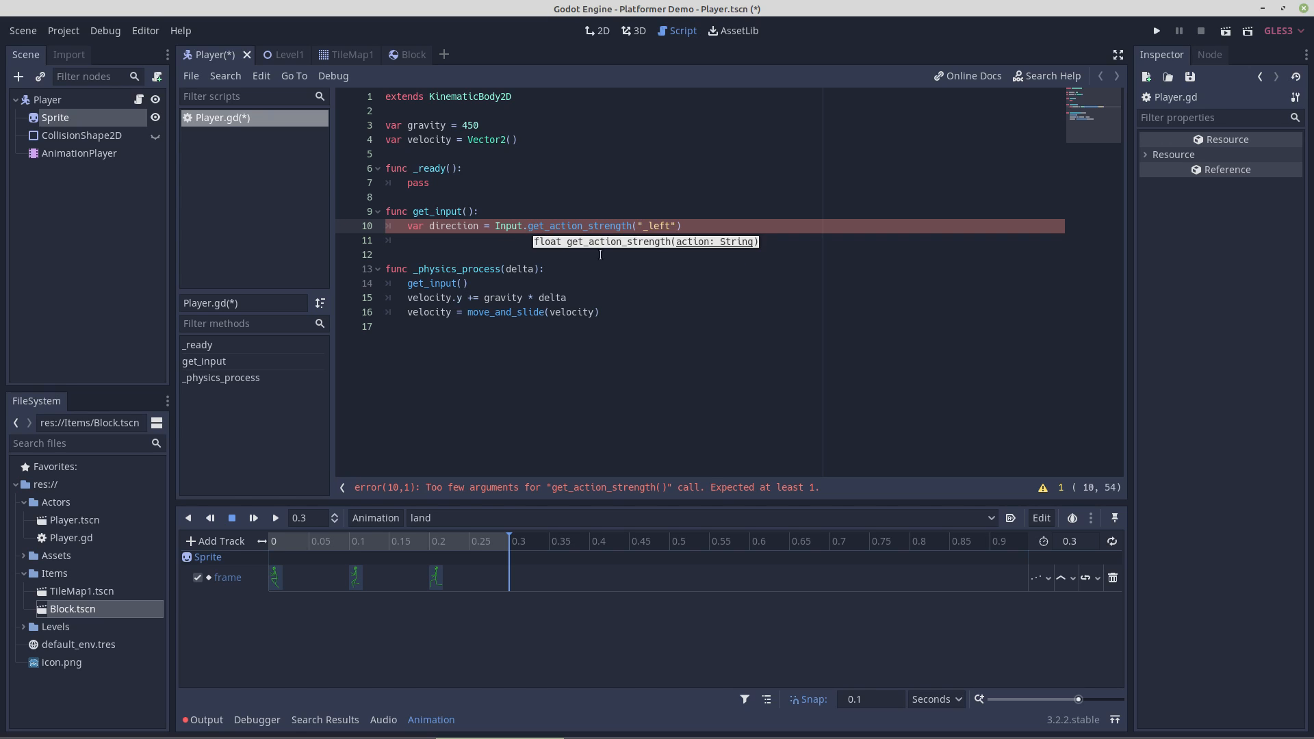
pyautogui.click(694, 229)
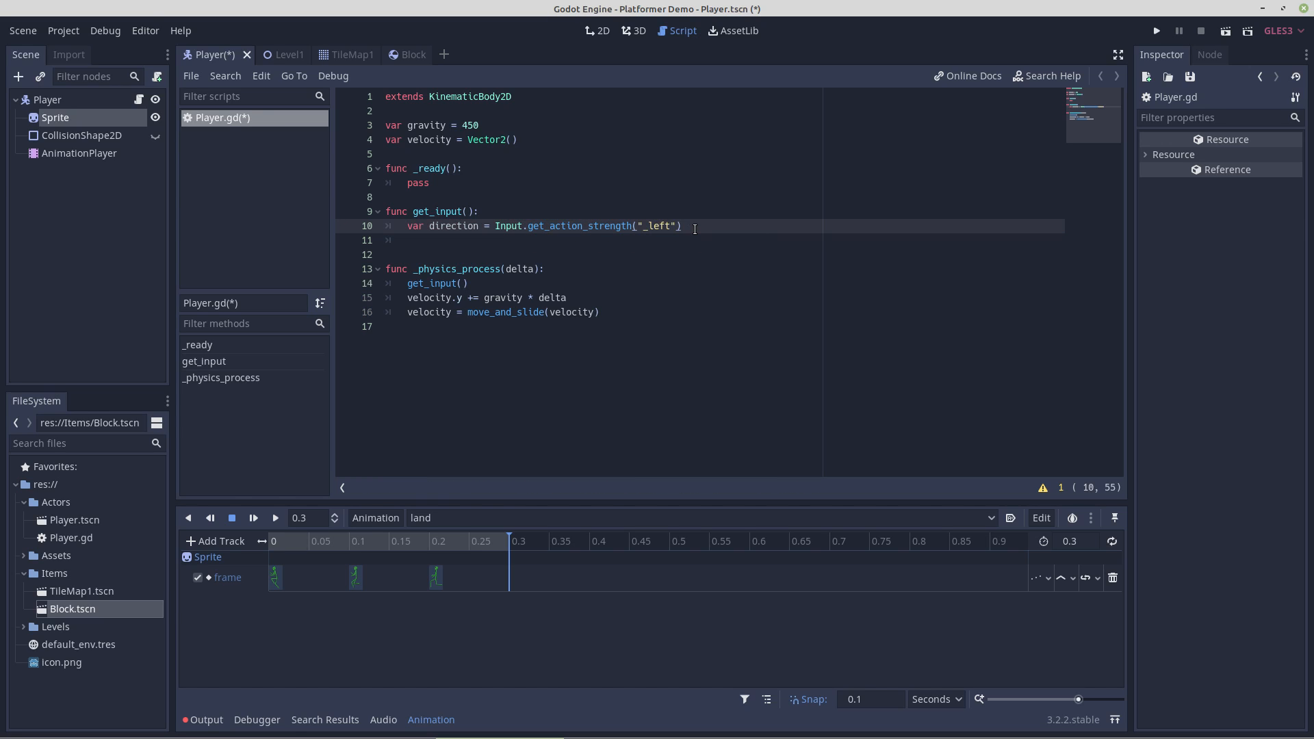
# Subtract Input.get_action_strength("_right") from the "_left" strength in the direction variable's assignment.
pyautogui.write('-')
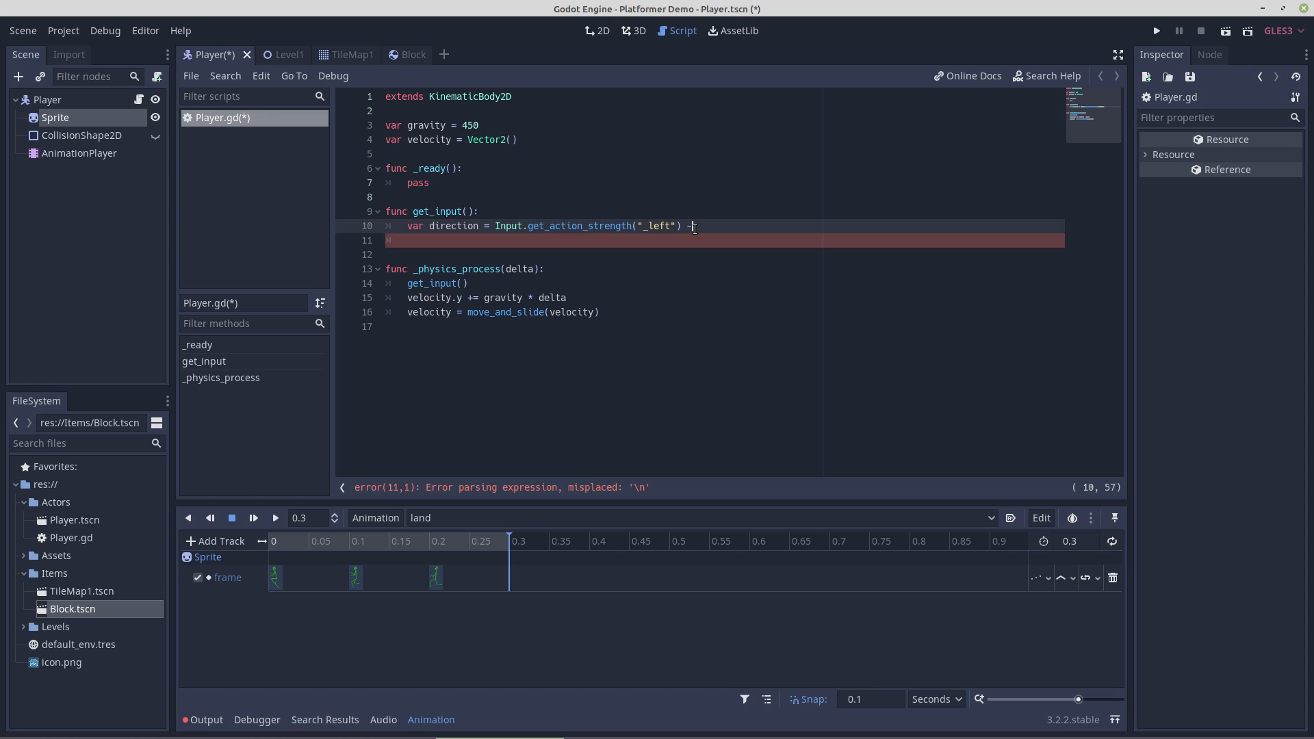
pyautogui.write(' input')
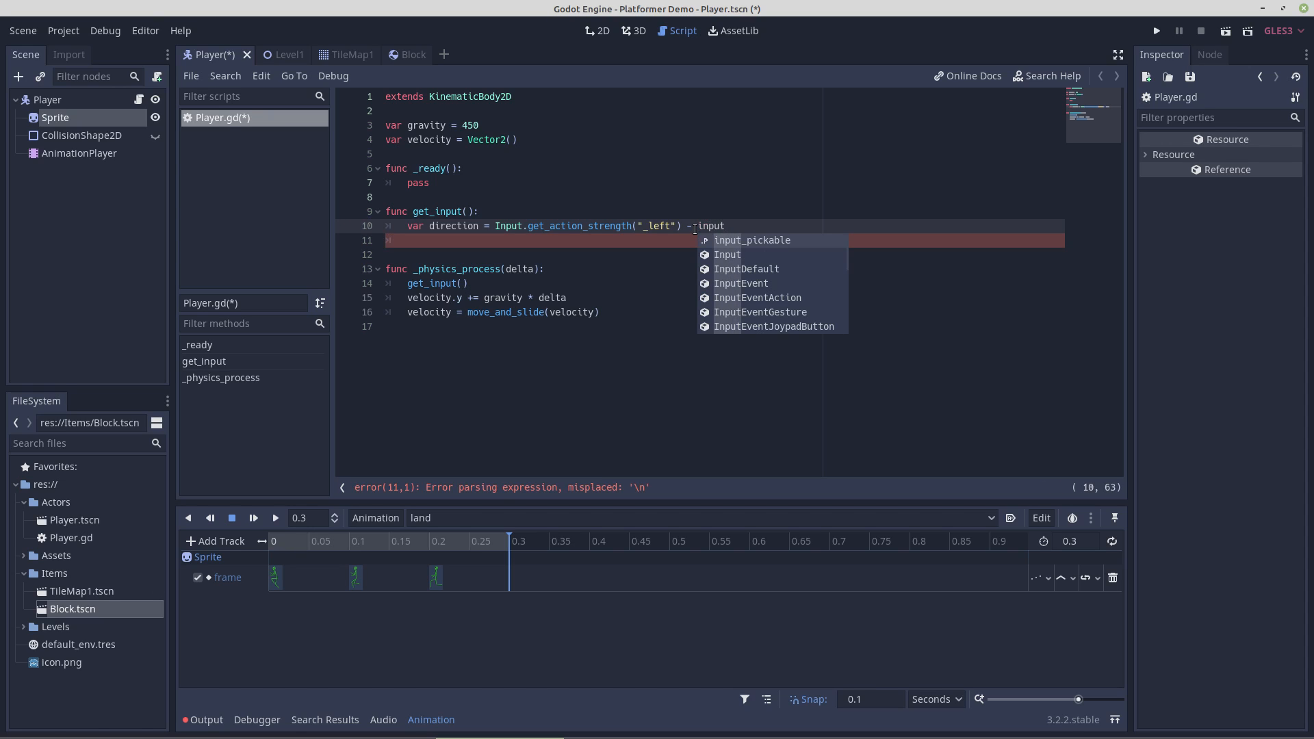
pyautogui.press('Down')
pyautogui.press('Return')
pyautogui.write('.get')
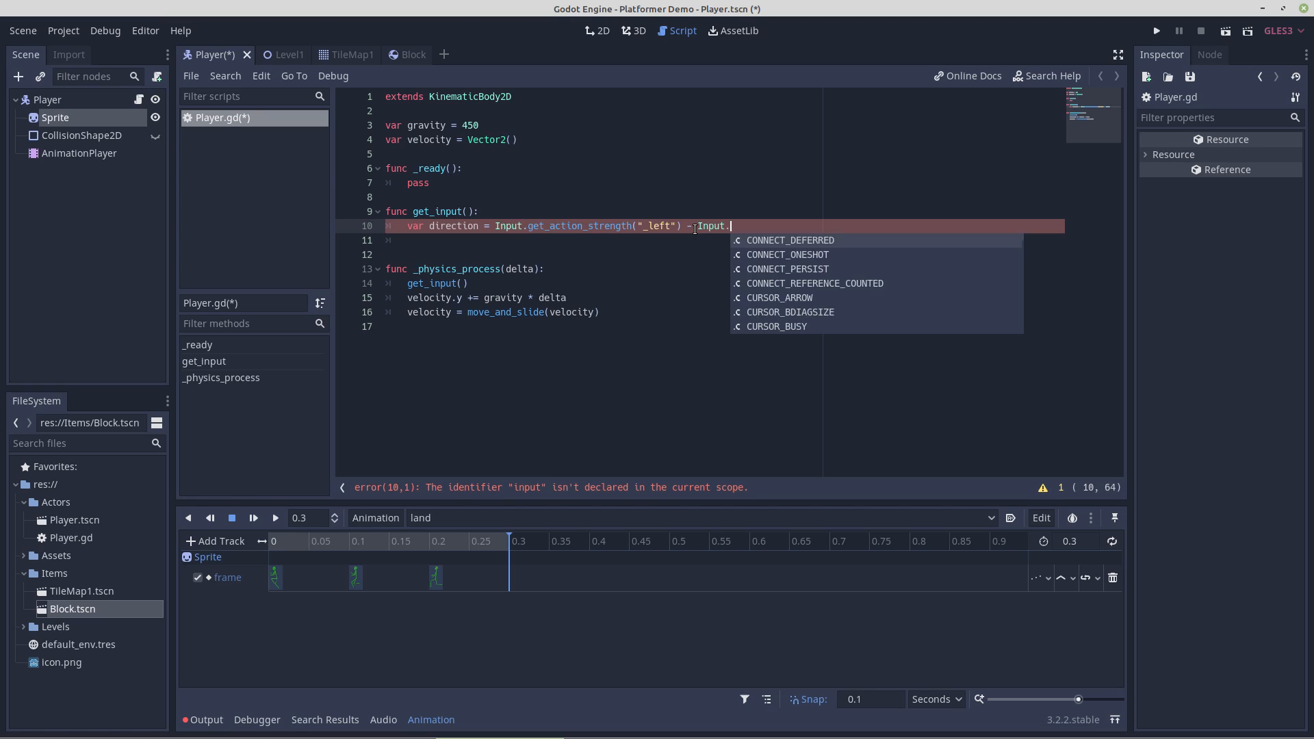
pyautogui.press('Down')
pyautogui.press('Down')
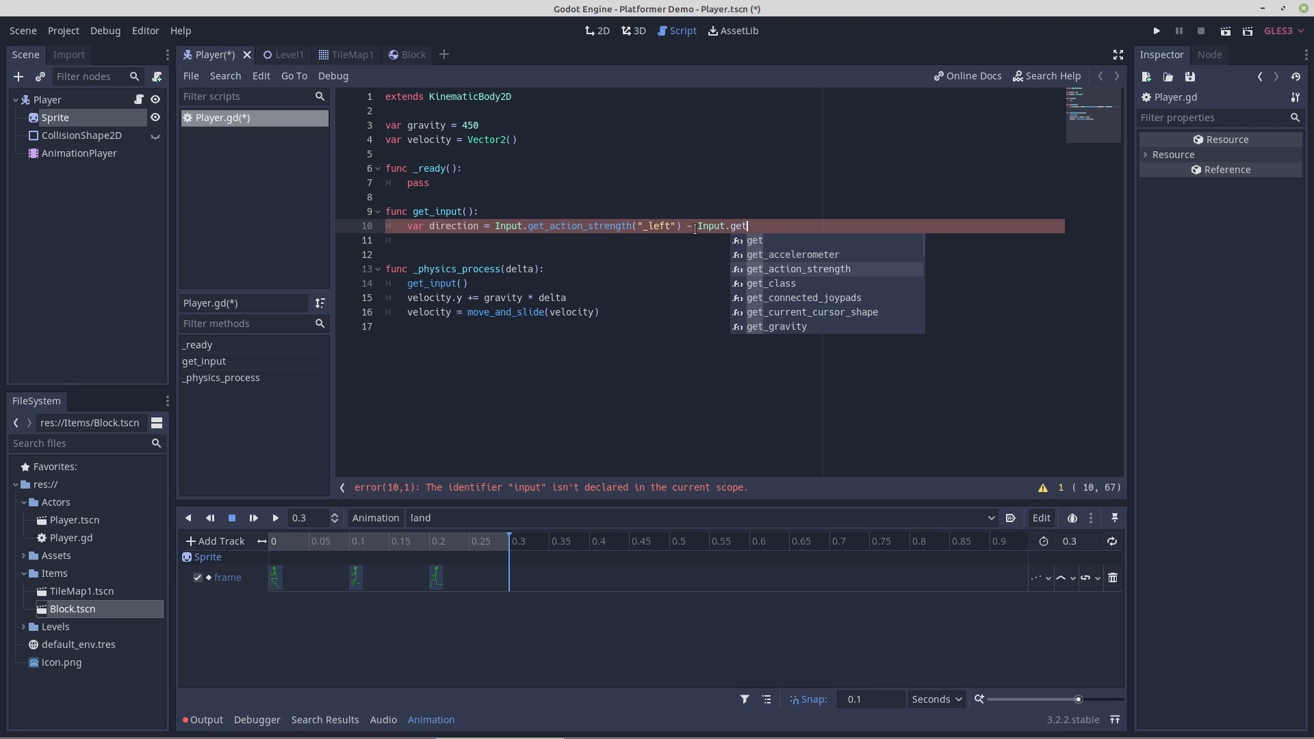
pyautogui.press('Return')
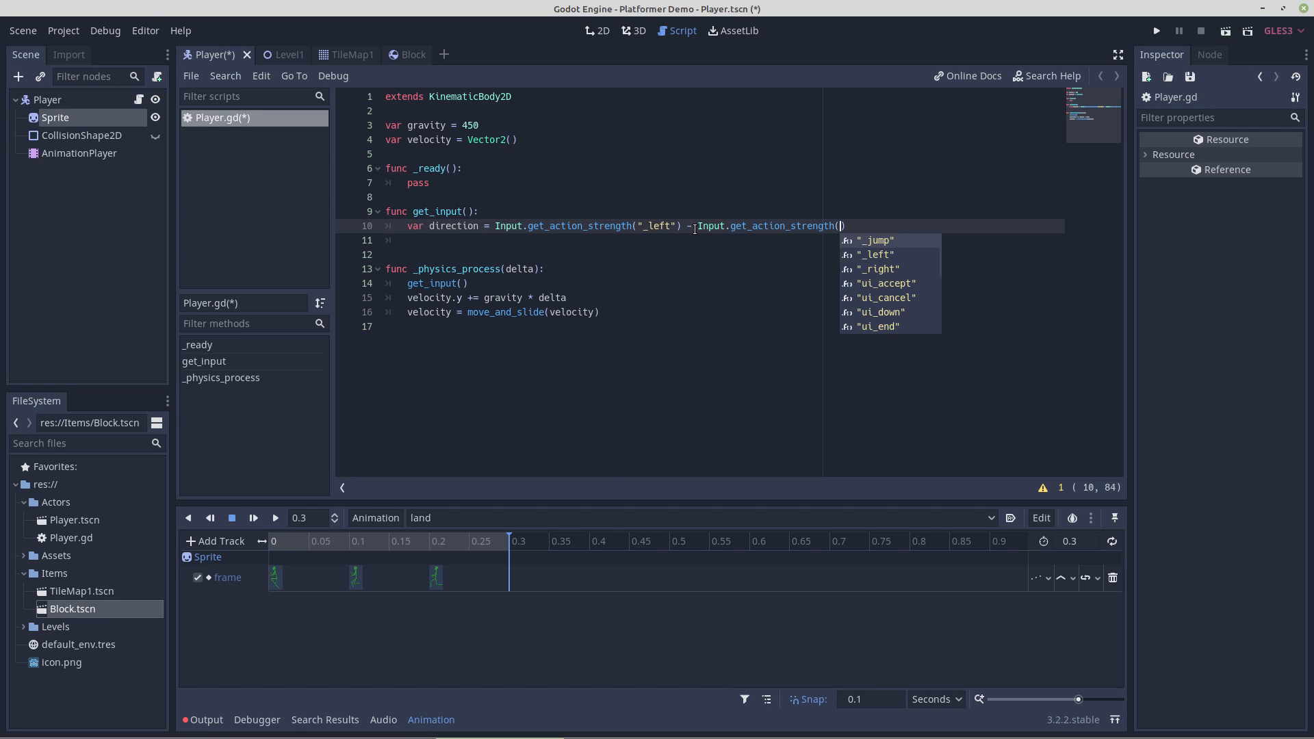
pyautogui.press('Down')
pyautogui.press('Down')
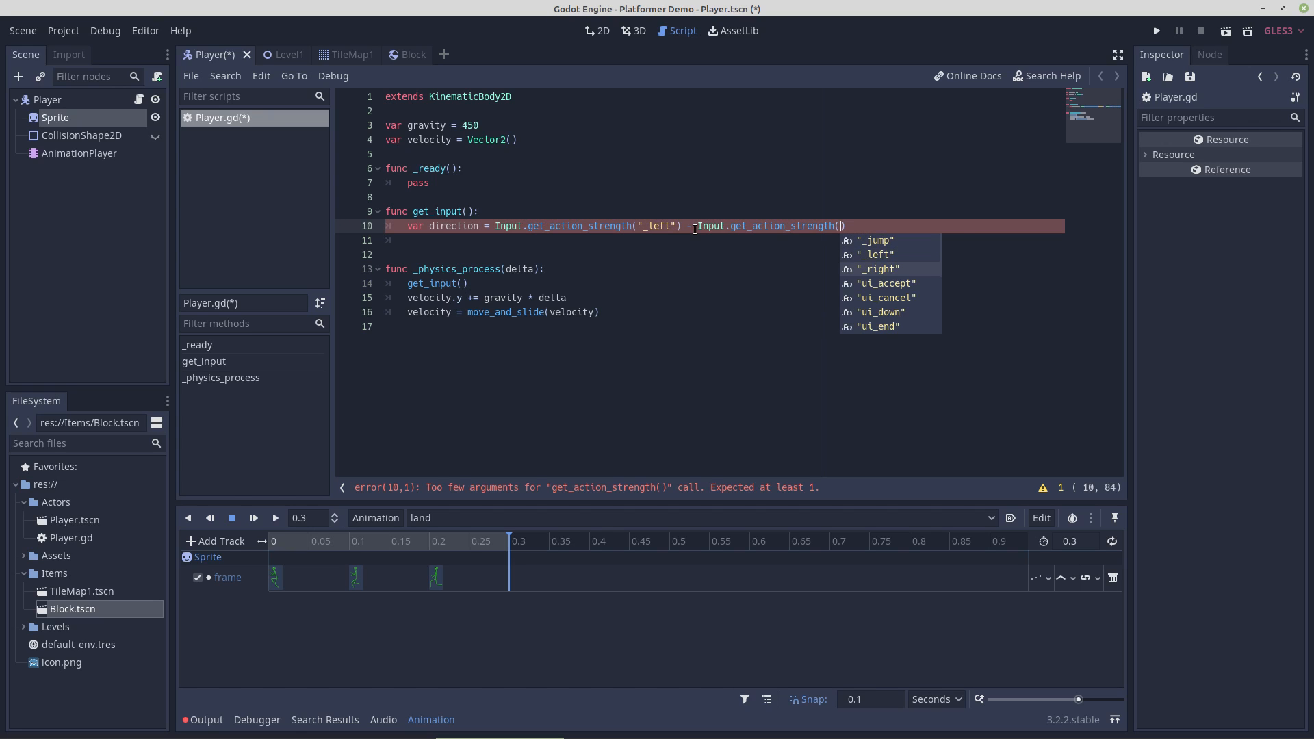
pyautogui.press('Return')
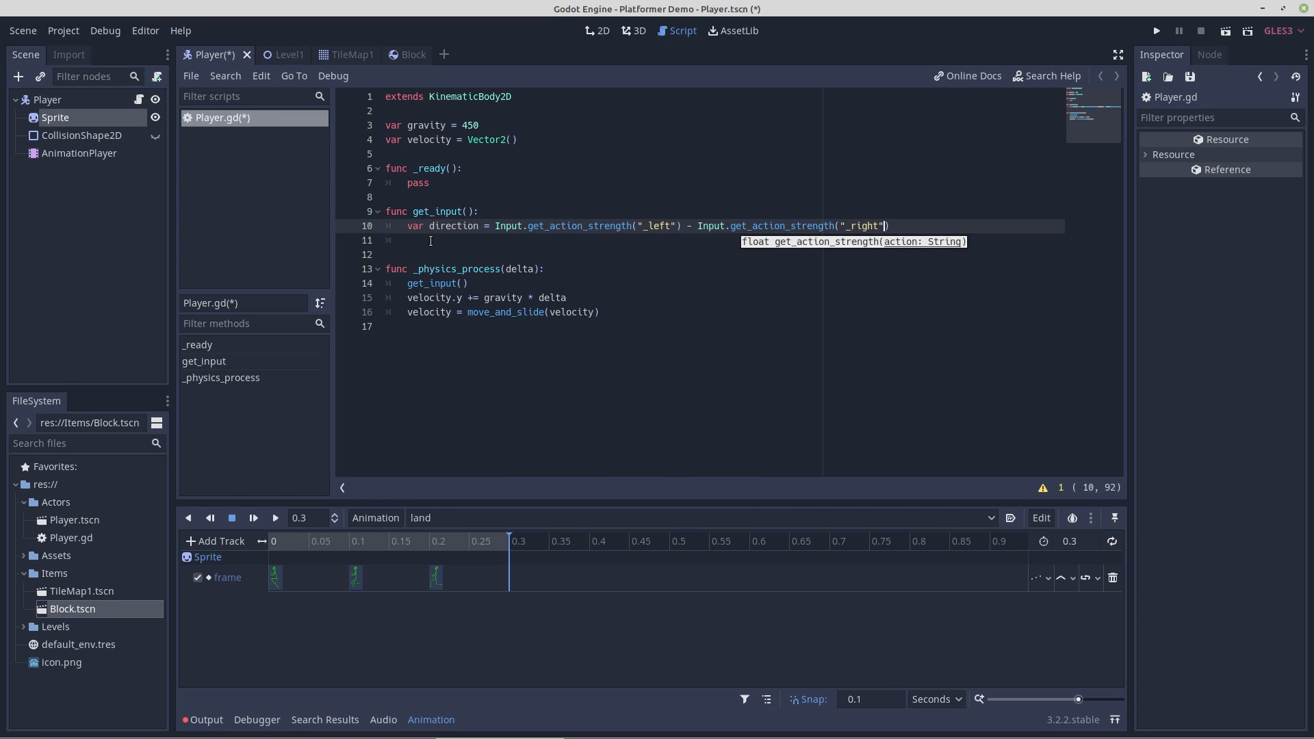
# Below the direction declaration in get_input(), add the condition if direction != 0: and start an indented line under it.
pyautogui.click(431, 241)
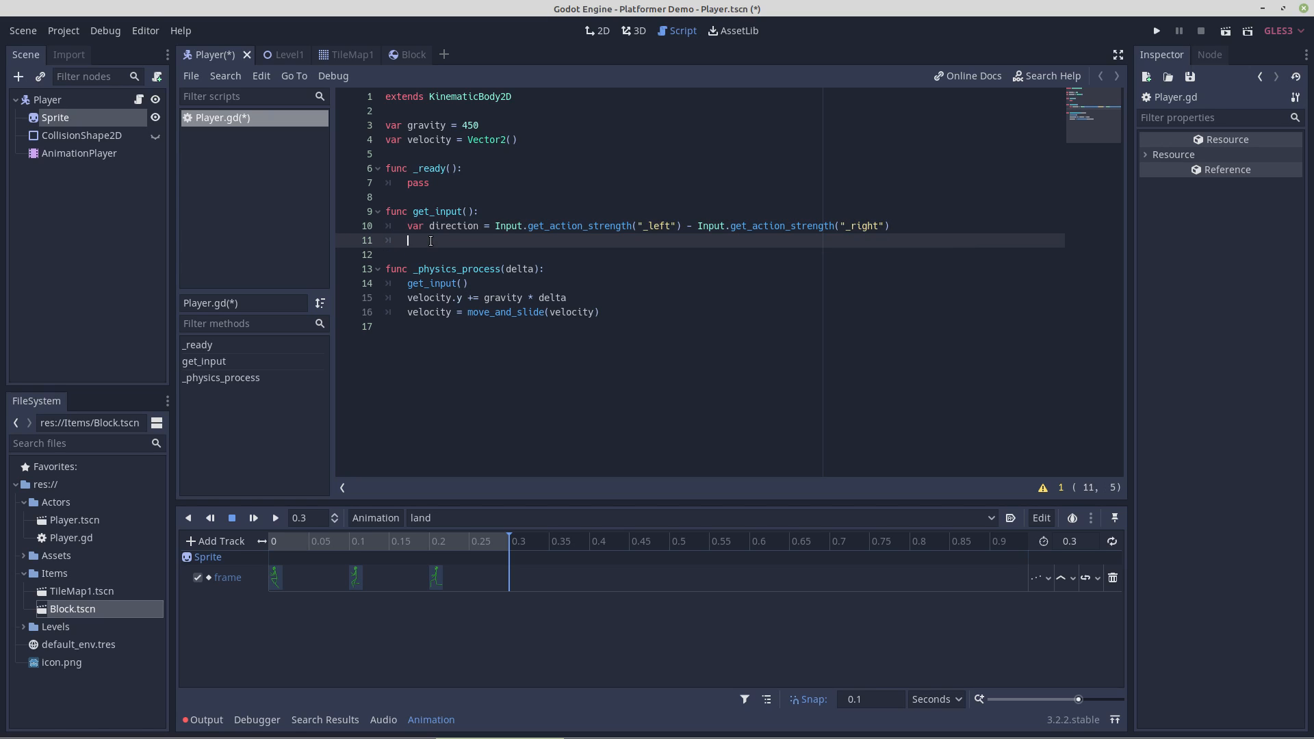
pyautogui.write('if direction')
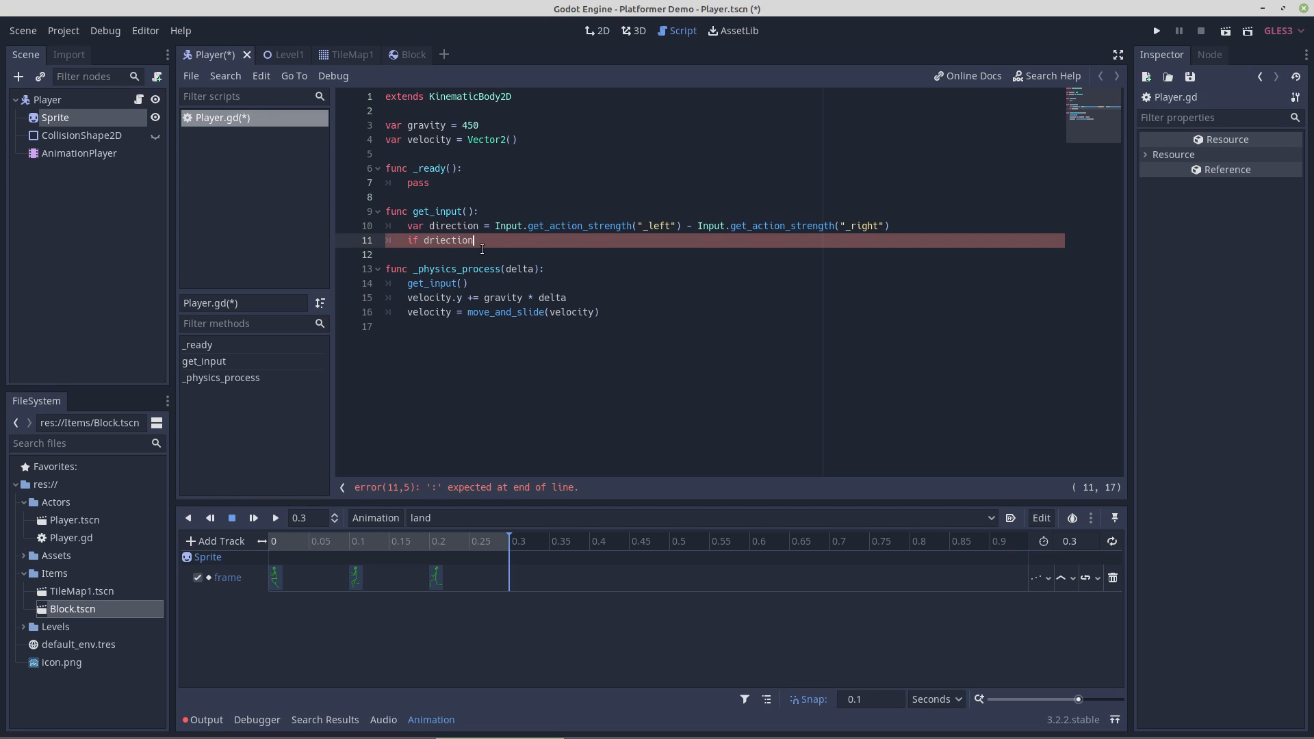
pyautogui.press('BackSpace')
pyautogui.press('BackSpace')
pyautogui.press('BackSpace')
pyautogui.press('BackSpace')
pyautogui.press('BackSpace')
pyautogui.press('BackSpace')
pyautogui.press('BackSpace')
pyautogui.press('BackSpace')
pyautogui.write('ir')
pyautogui.press('Return')
pyautogui.write('!= 0:')
pyautogui.press('Return')
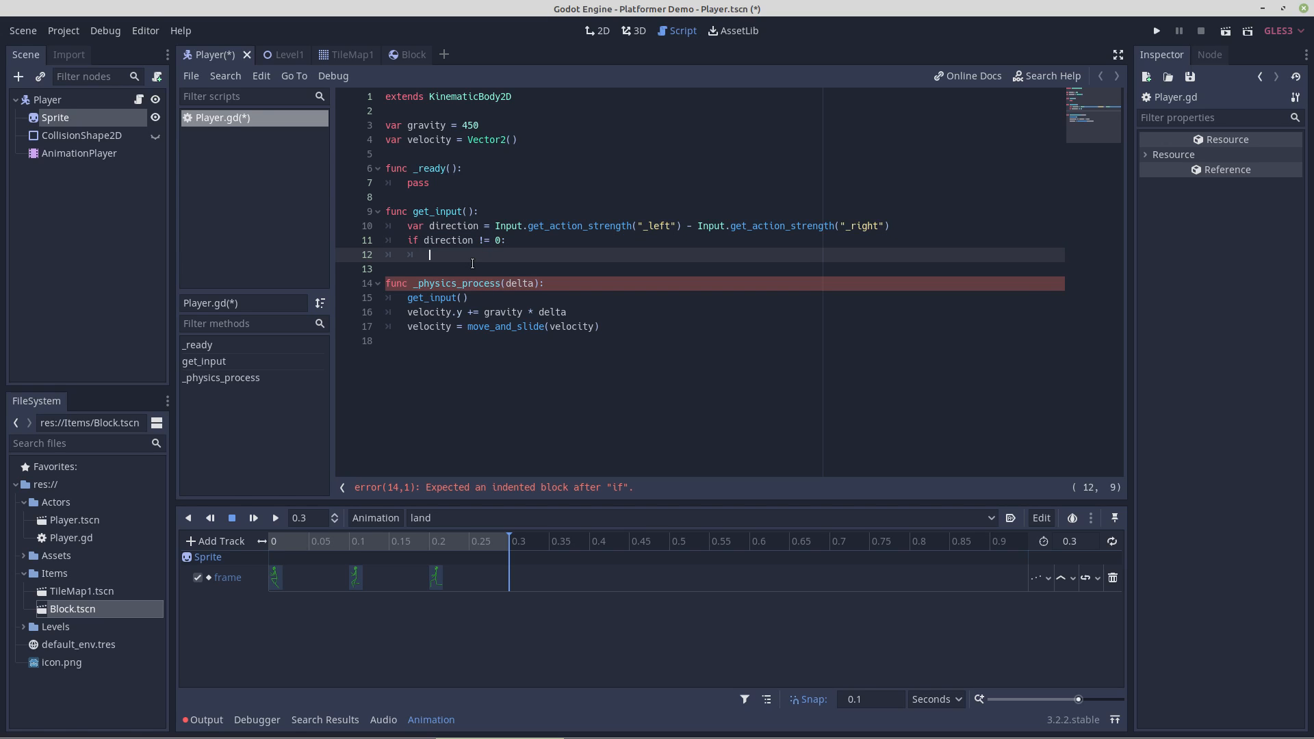
# Inside the if block, assign an empty lerp() call to velocity.x.
pyautogui.write('vel')
pyautogui.press('Return')
pyautogui.write('.x = lerp')
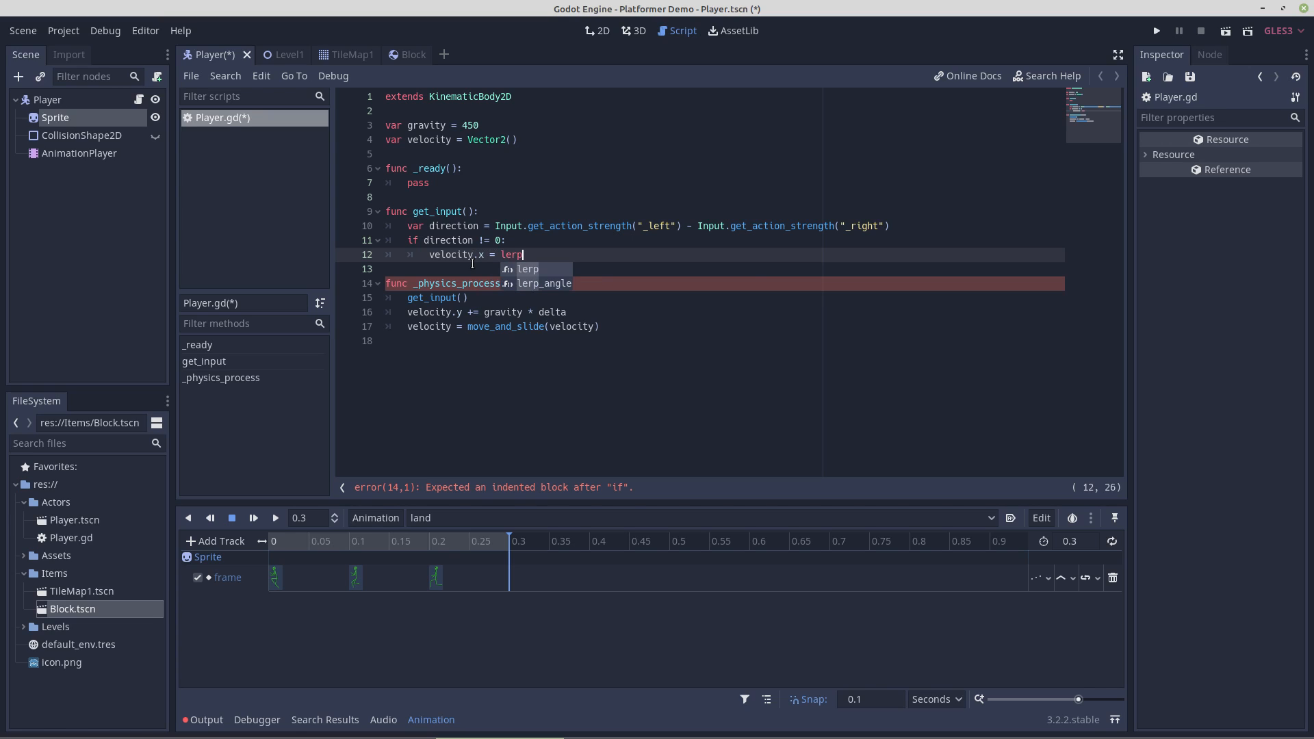
pyautogui.write('(')
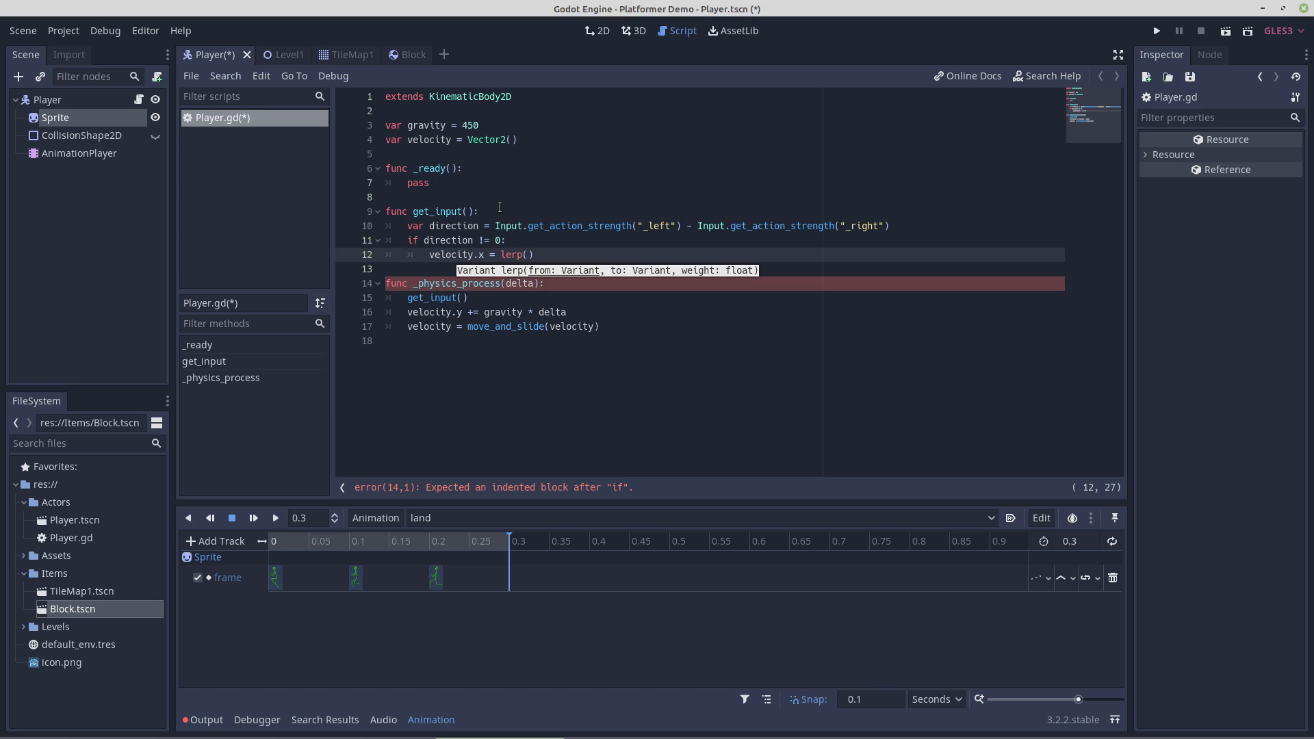
# Declare var walk_speed = 200 below the velocity variable, and put the text cursor back inside the lerp() parentheses.
pyautogui.click(518, 140)
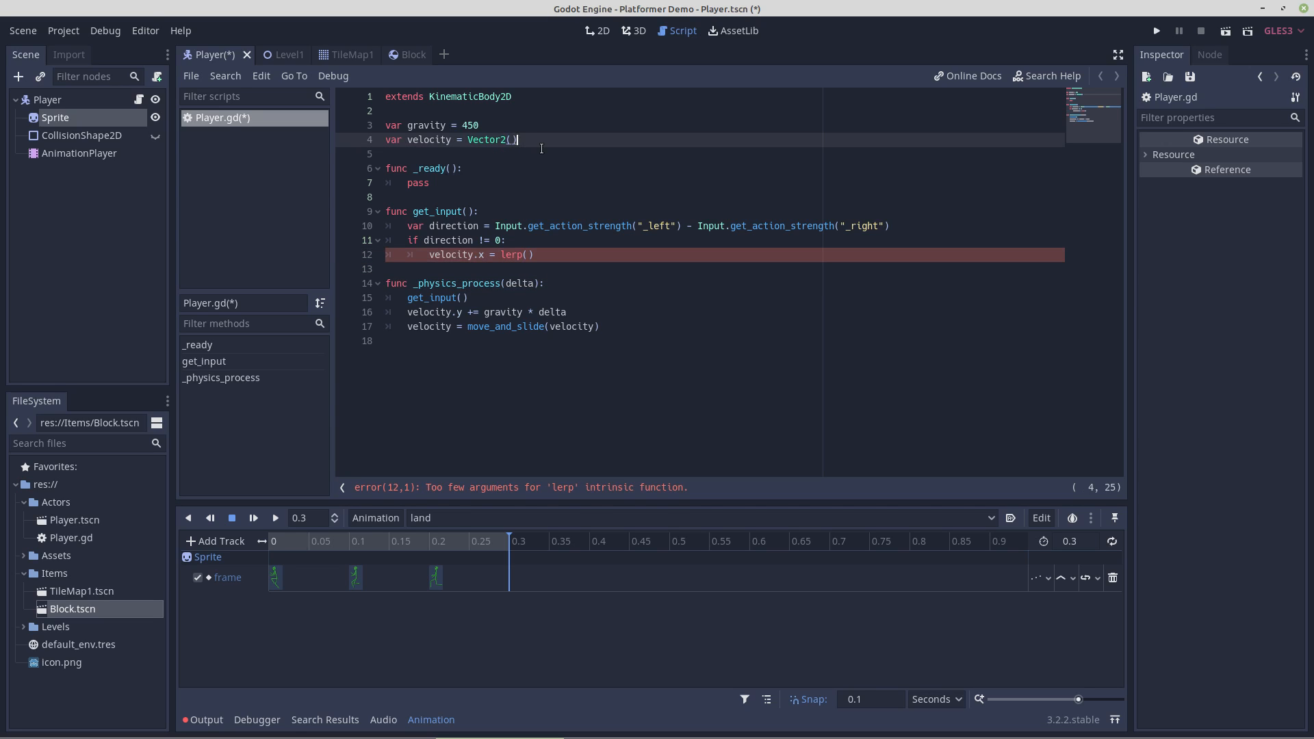
pyautogui.press('Return')
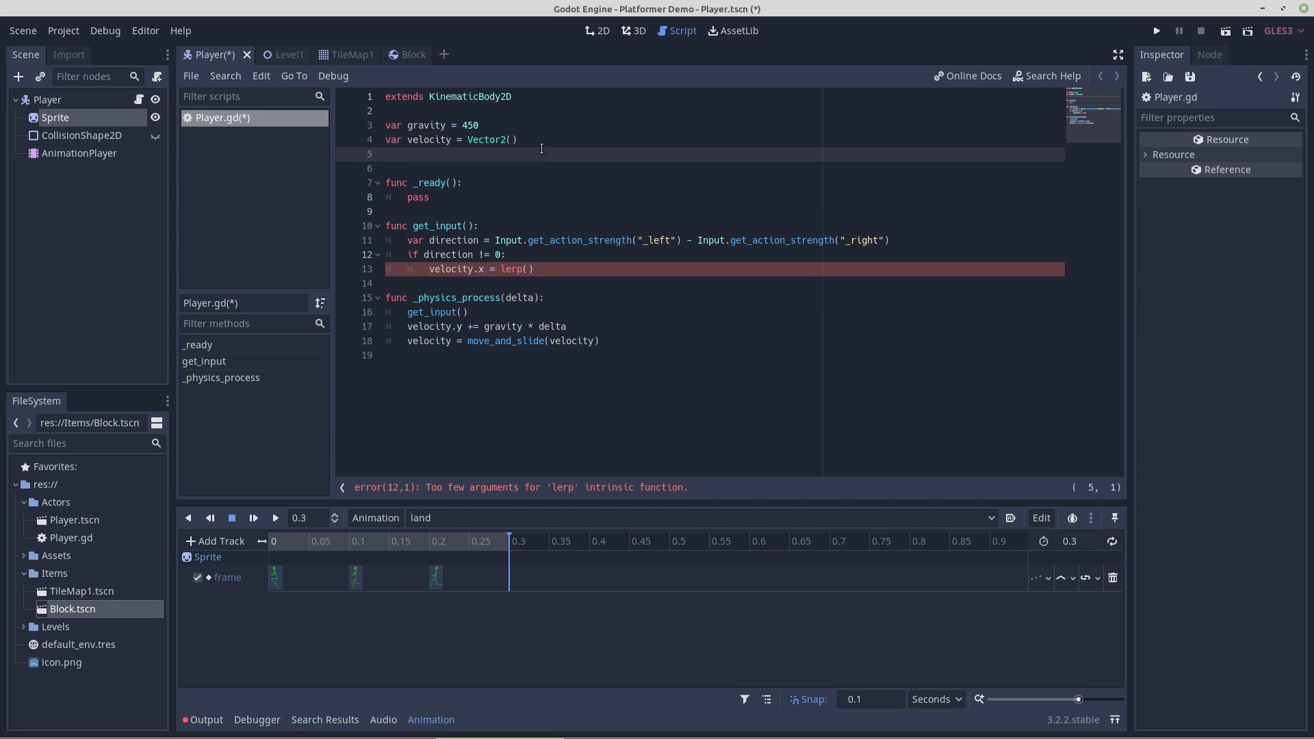
pyautogui.write('var walk')
pyautogui.write('kspeed')
pyautogui.write('_')
pyautogui.write('200')
pyautogui.click(527, 269)
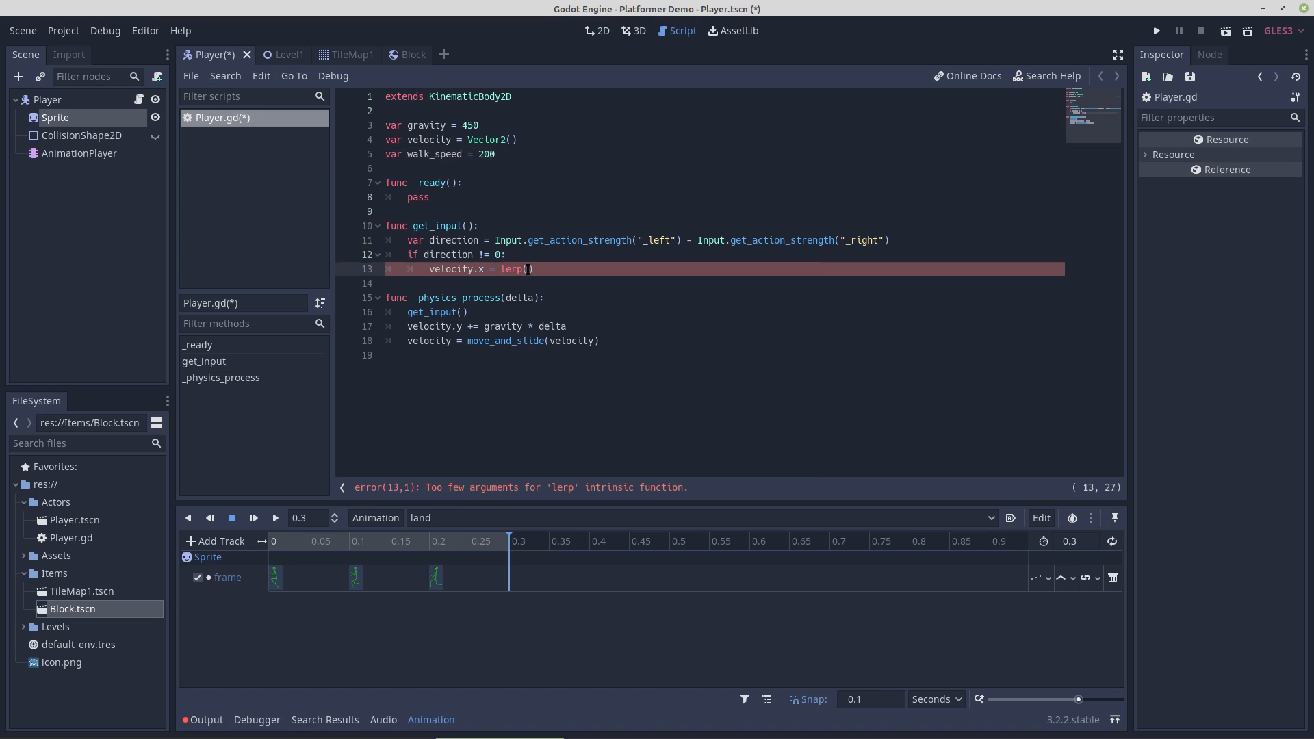
# Open Player.gd from the Documents/Platformer/Actors folder in the text editor, review its lerp call, and return to Godot.
pyautogui.moveTo(404, 738)
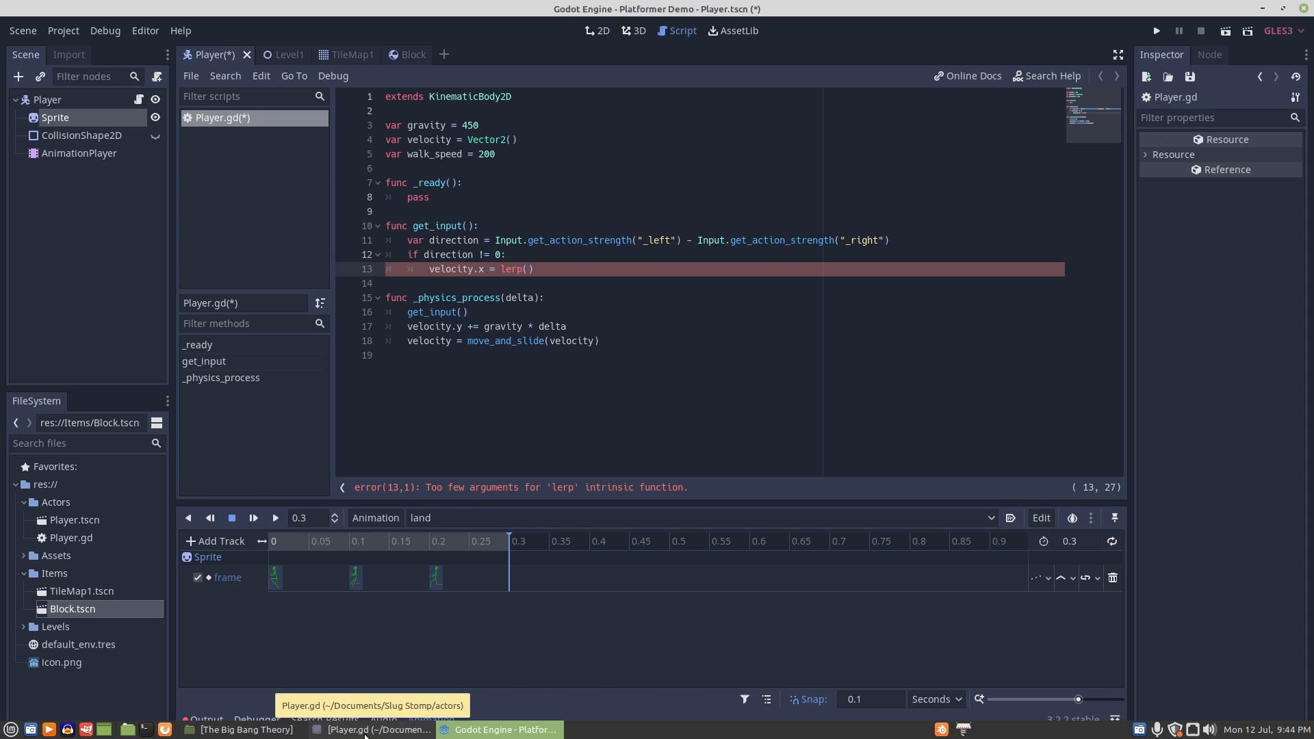
pyautogui.click(128, 729)
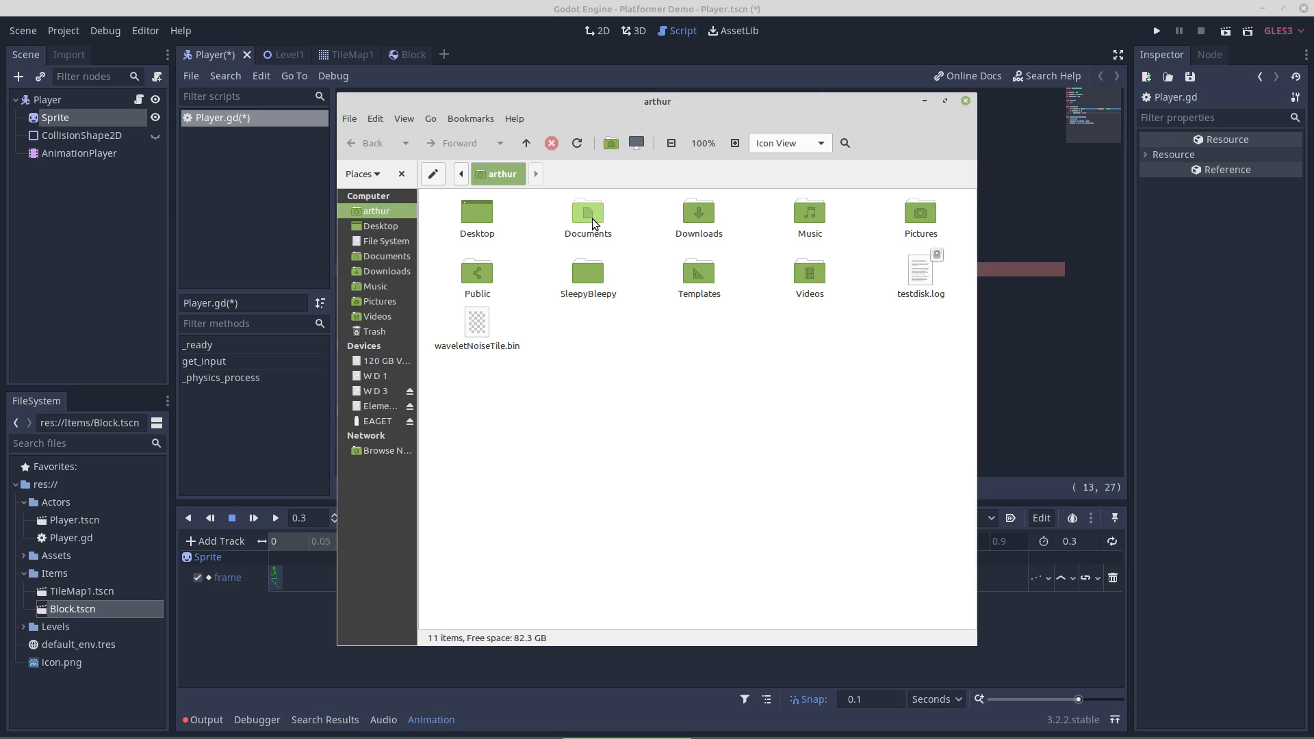
pyautogui.doubleClick(593, 219)
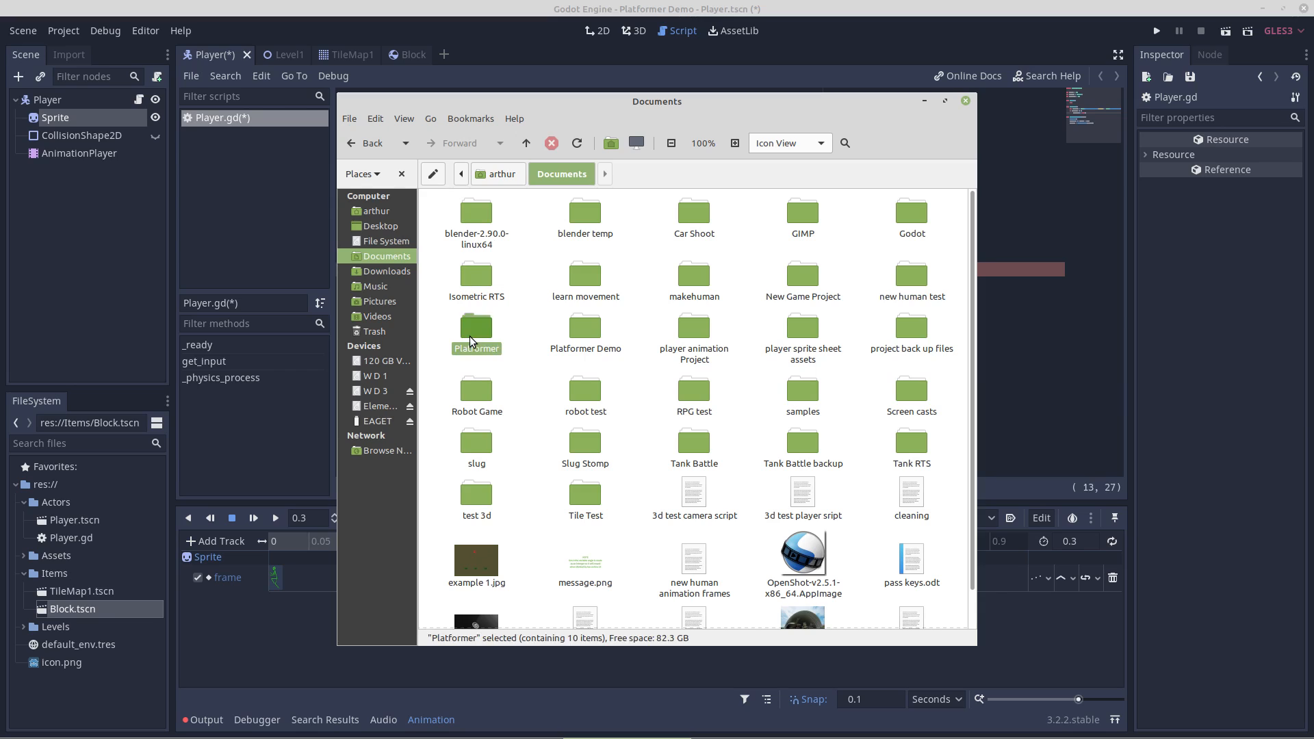
pyautogui.doubleClick(471, 332)
pyautogui.doubleClick(479, 213)
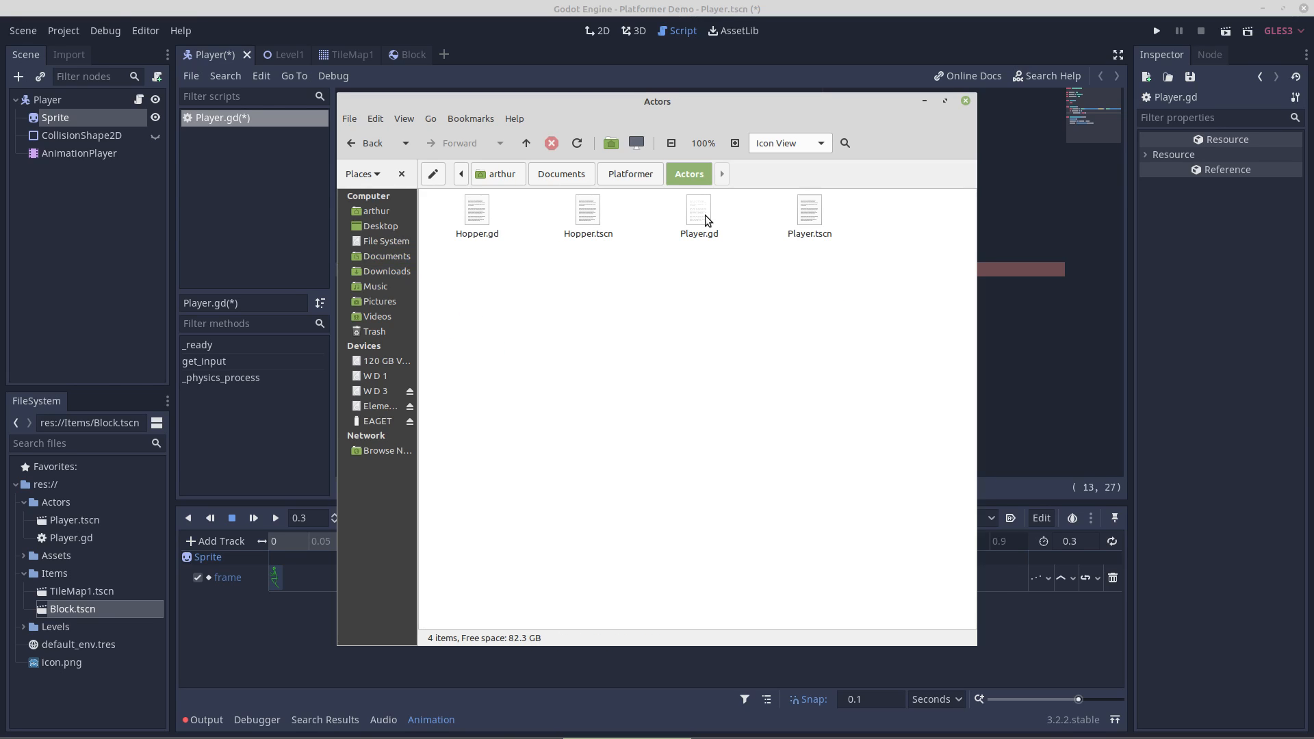
pyautogui.doubleClick(705, 215)
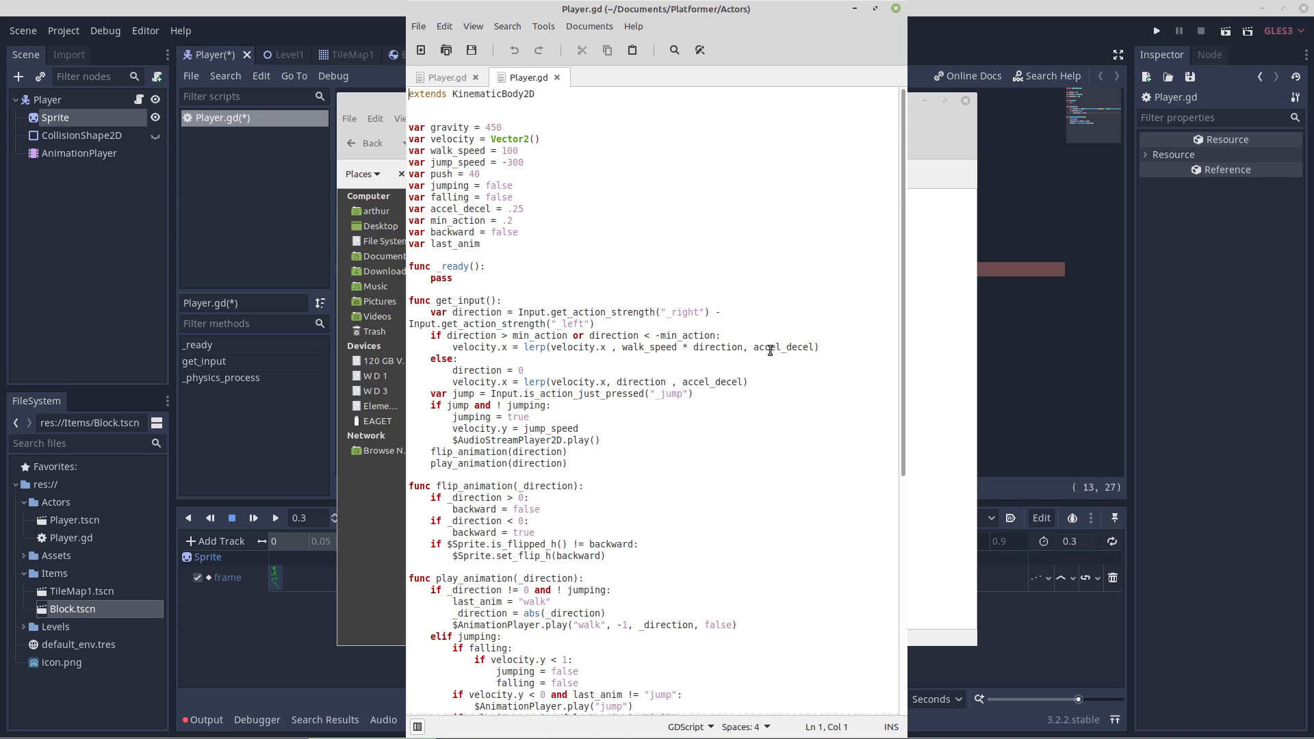
pyautogui.click(322, 11)
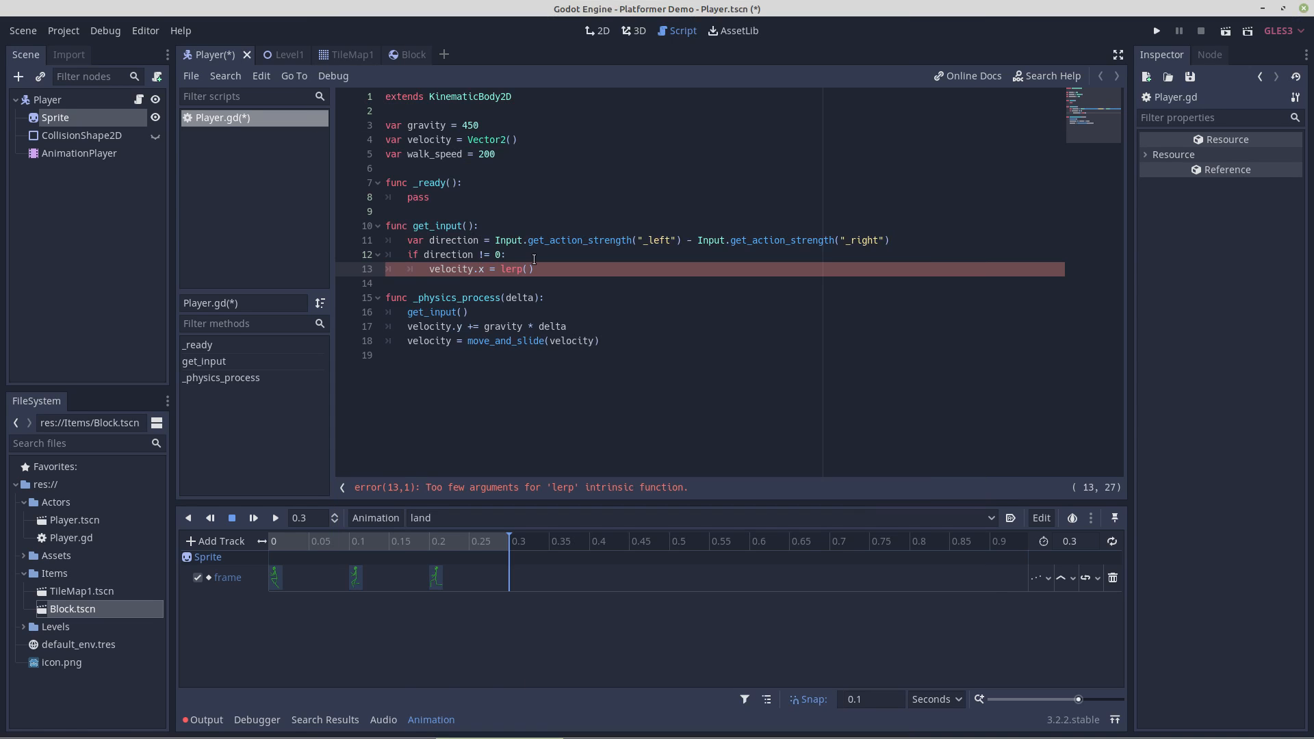
# Fill in the lerp() arguments as velocity.x, walk_speed * direction and .25.
pyautogui.write('ve')
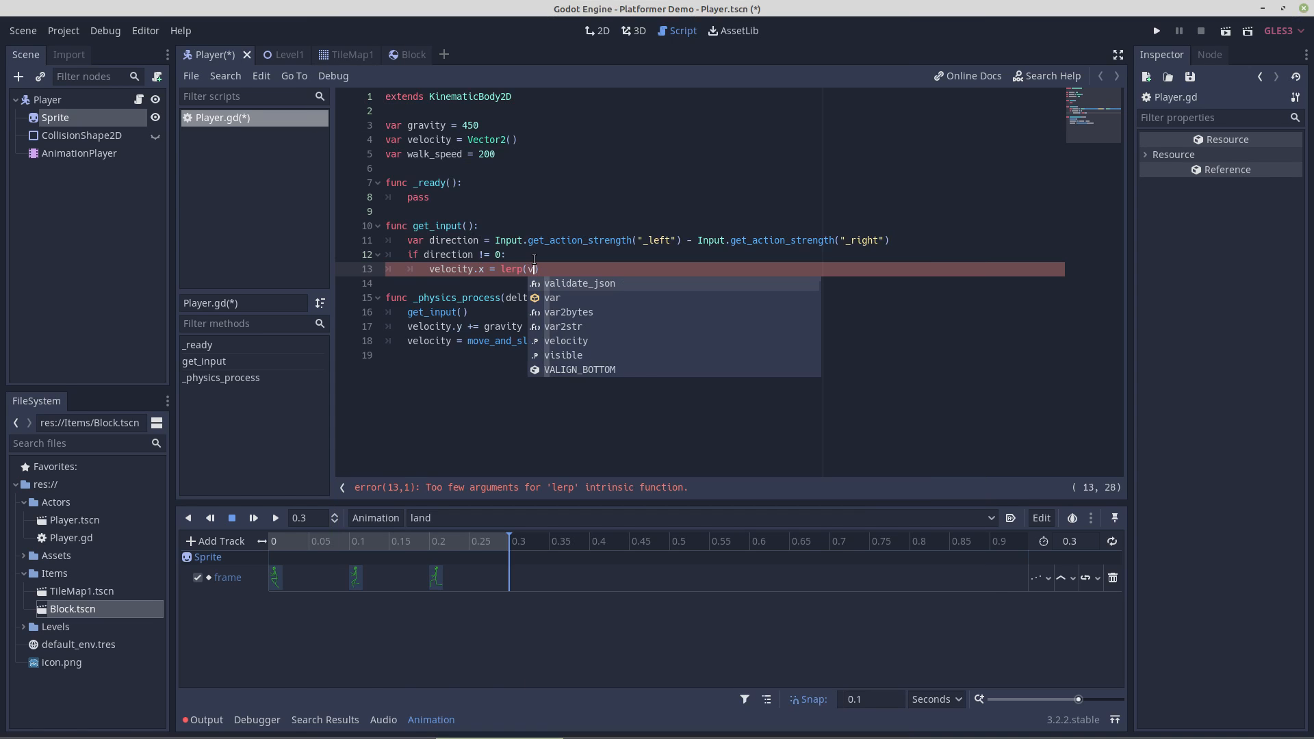
pyautogui.press('Return')
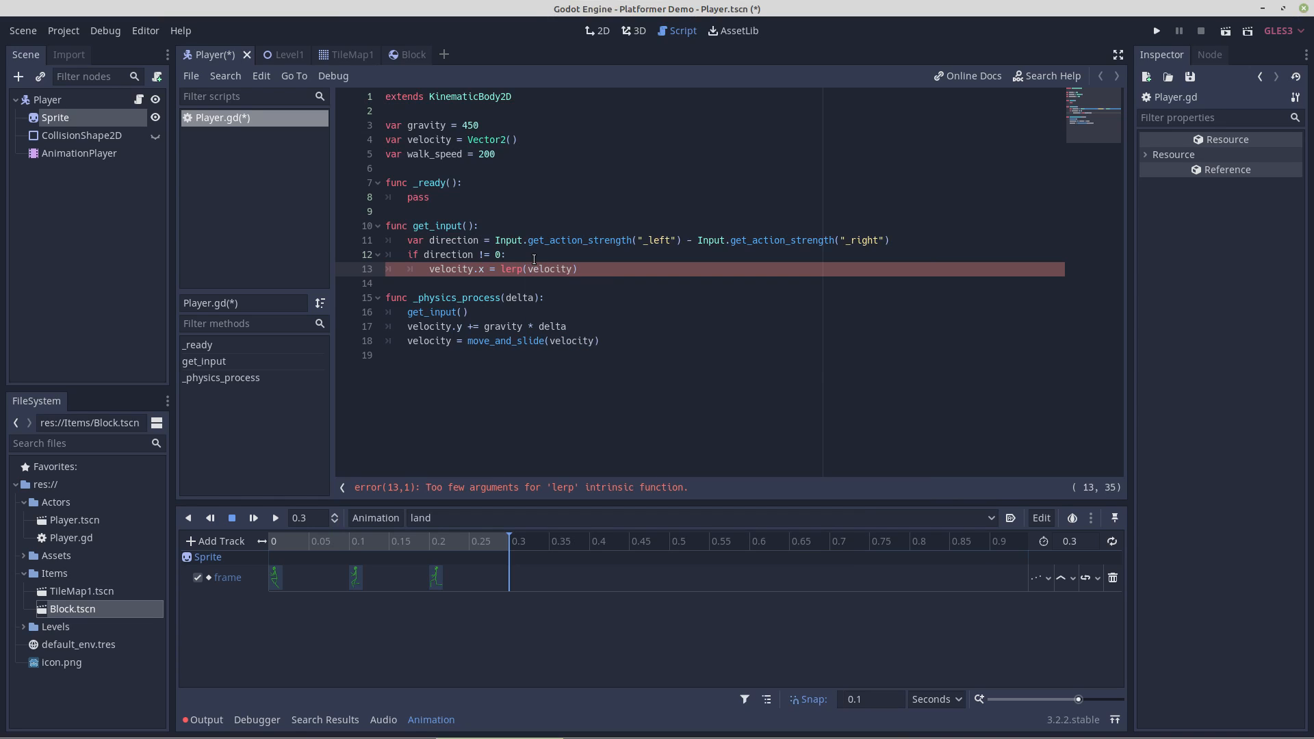
pyautogui.write('.x')
pyautogui.write(' ,')
pyautogui.write(' walk')
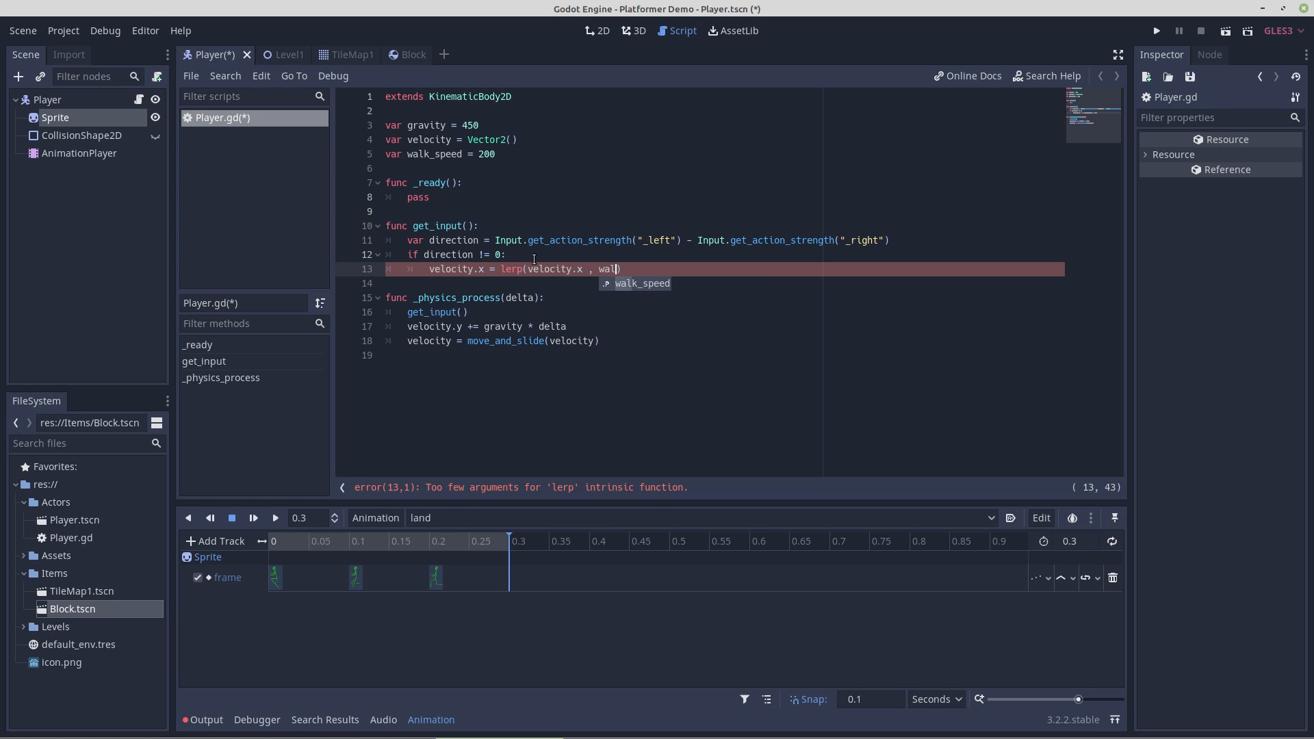
pyautogui.press('Return')
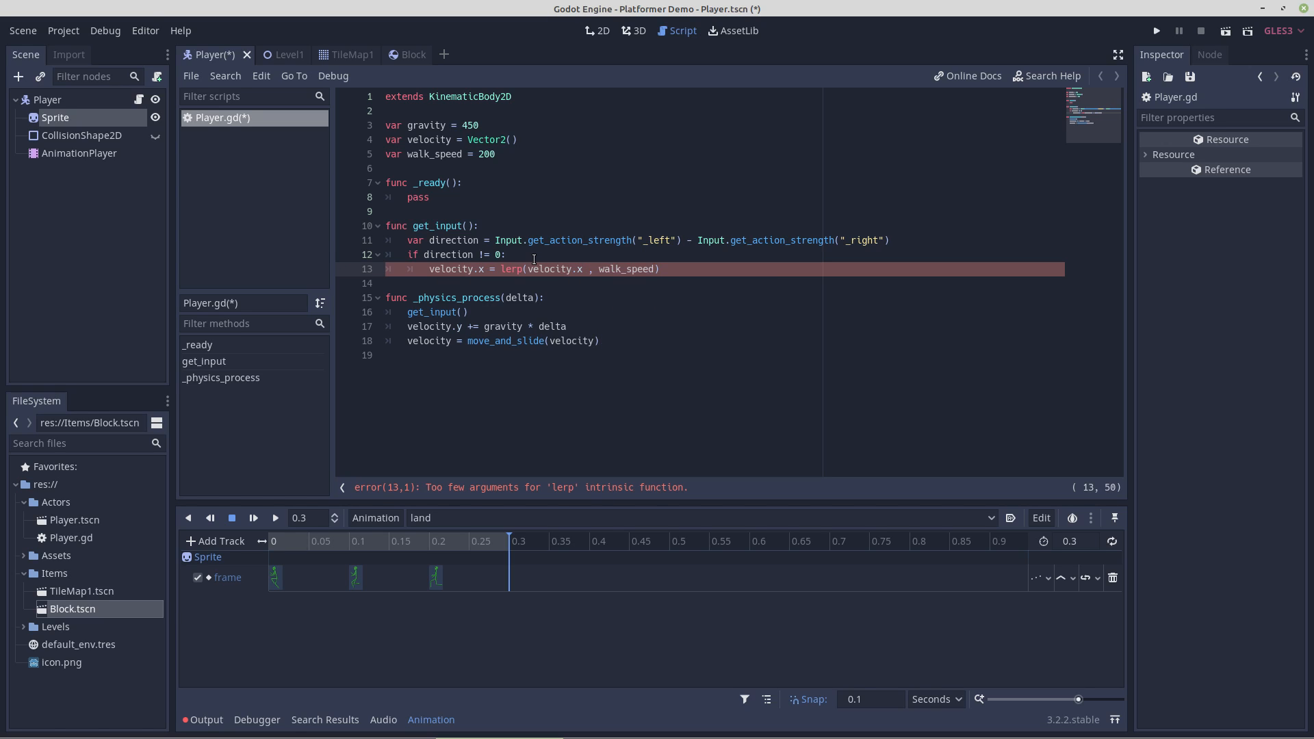
pyautogui.write(',')
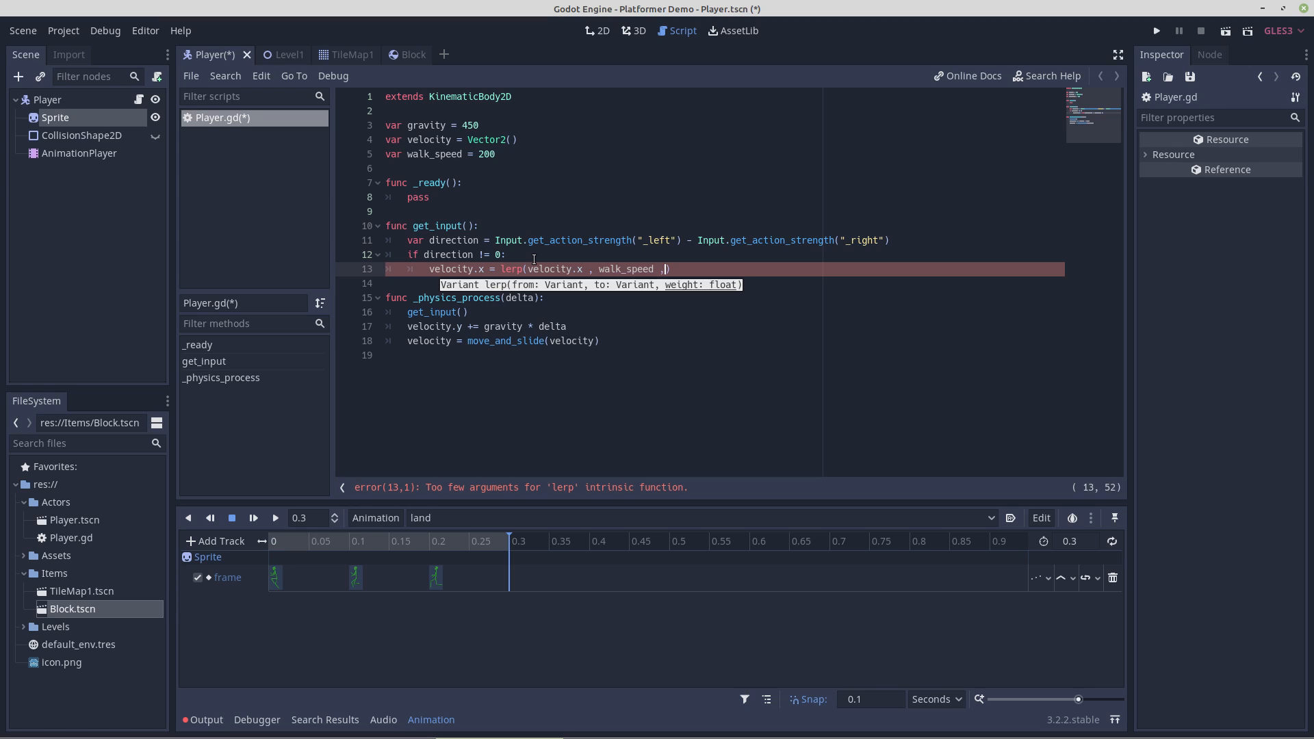
pyautogui.press('BackSpace')
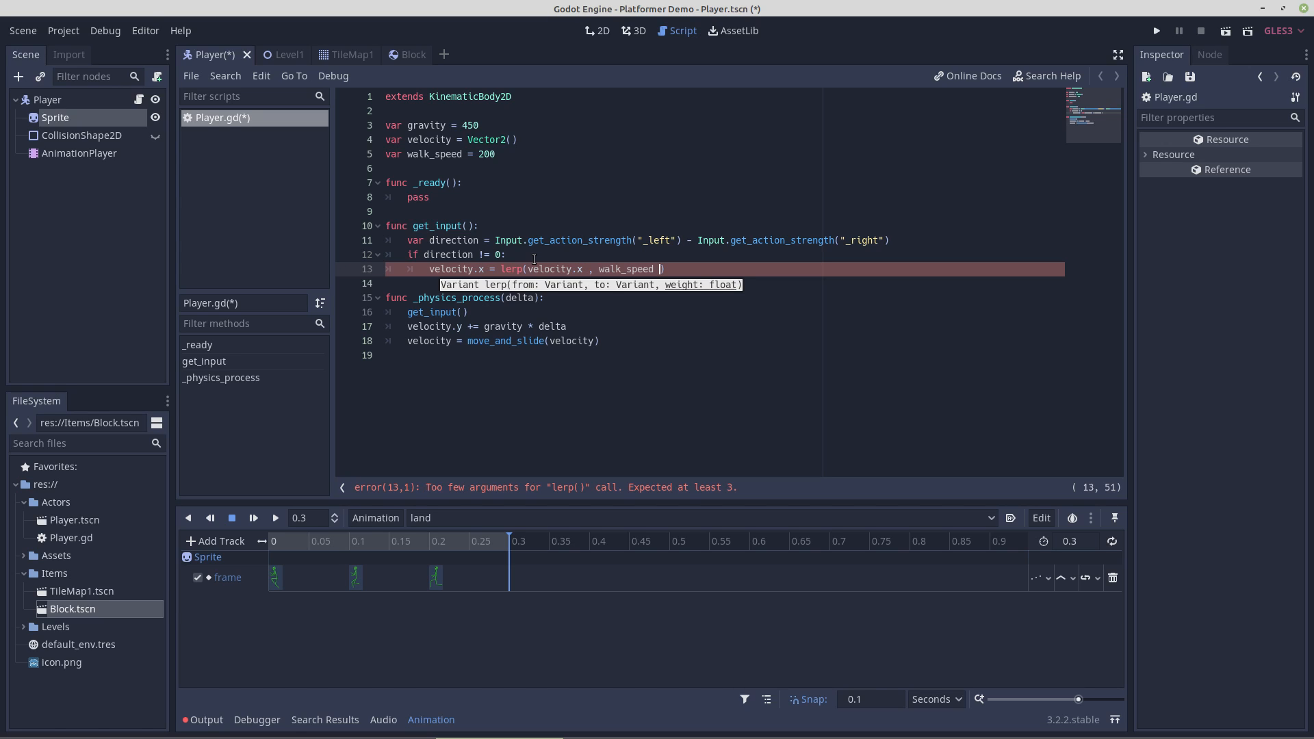
pyautogui.write('* direction')
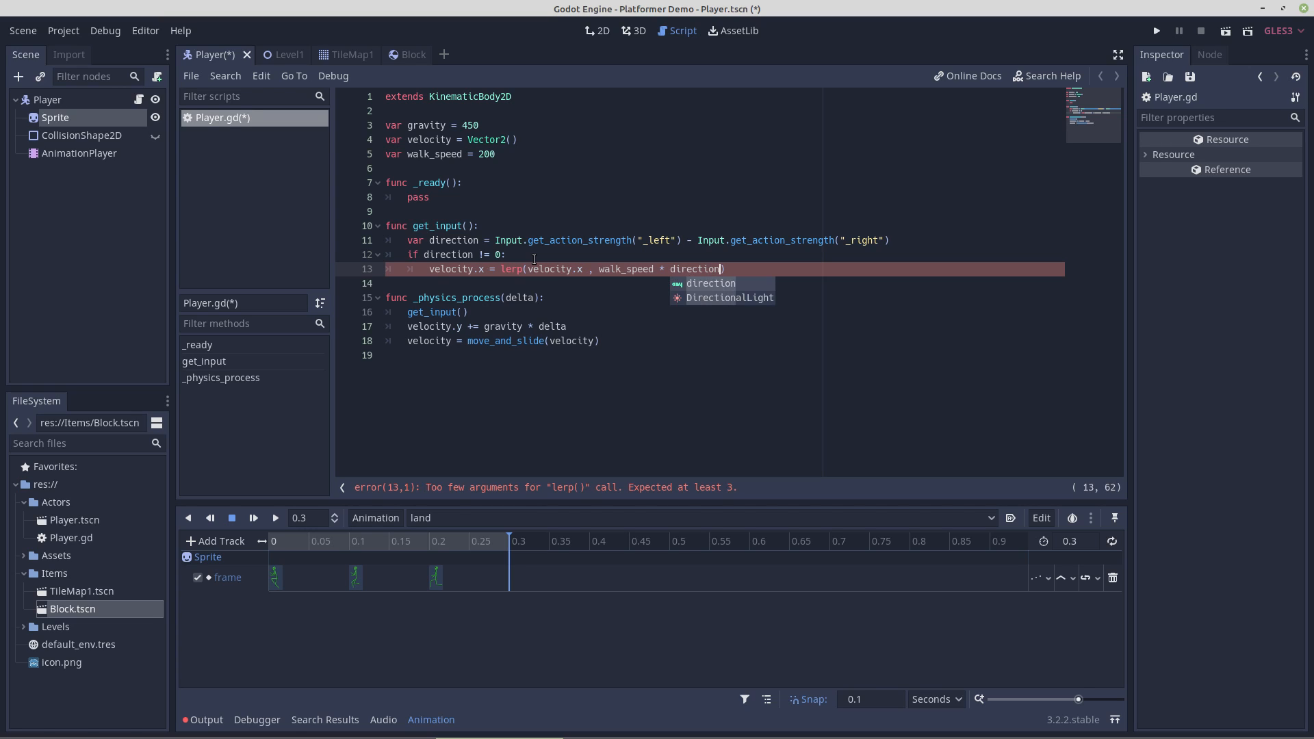
pyautogui.write(' ,')
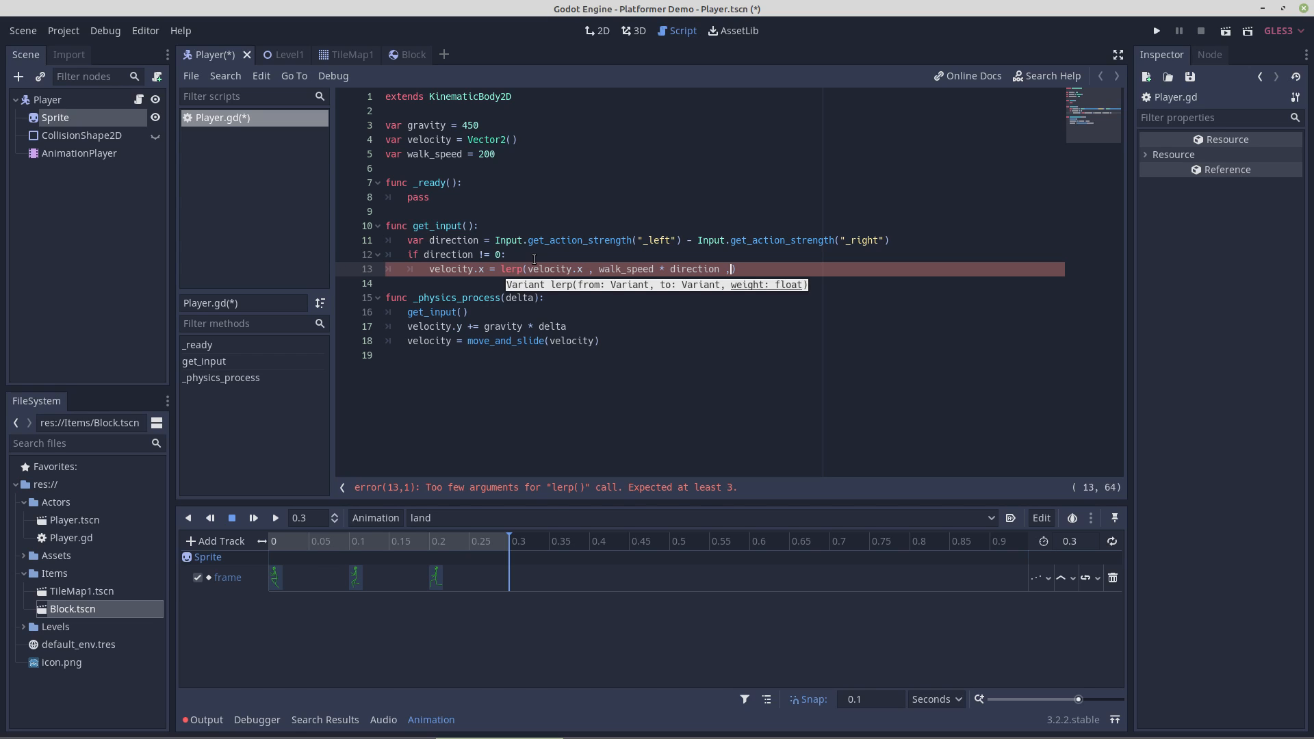
pyautogui.write(' .25')
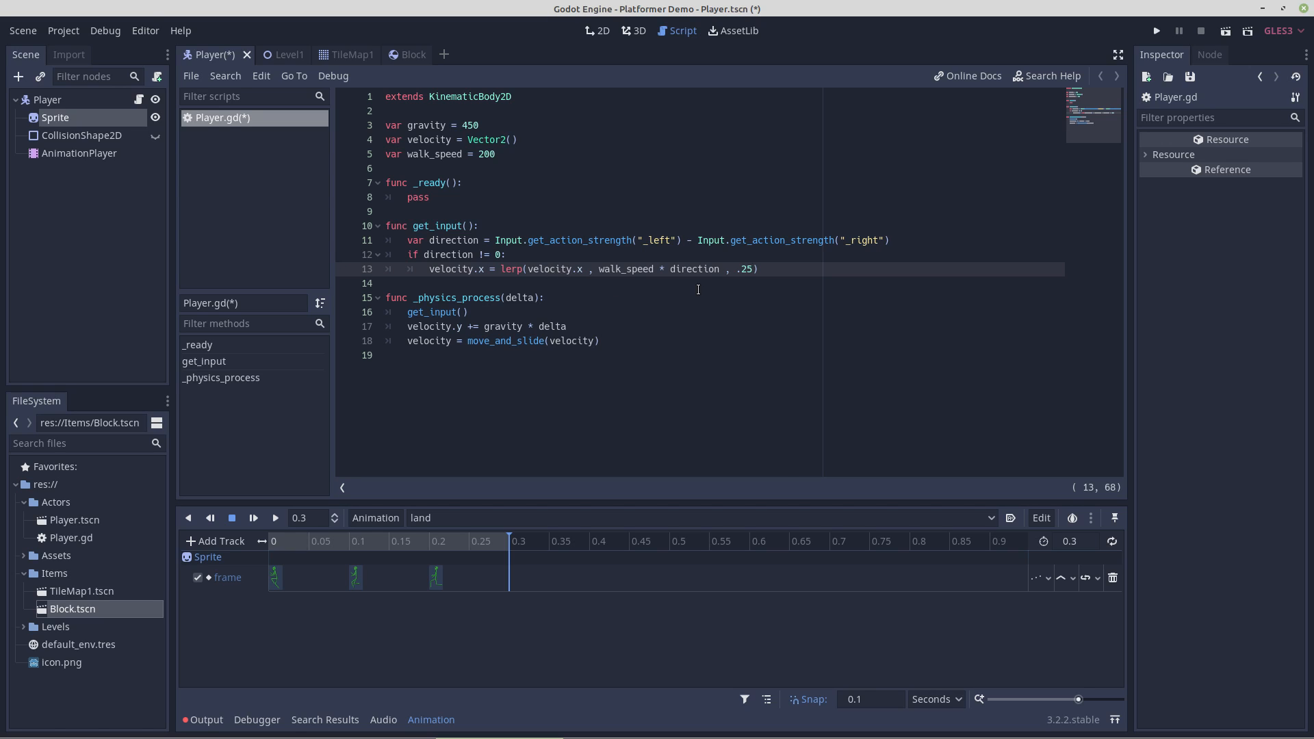
pyautogui.moveTo(1064, 736)
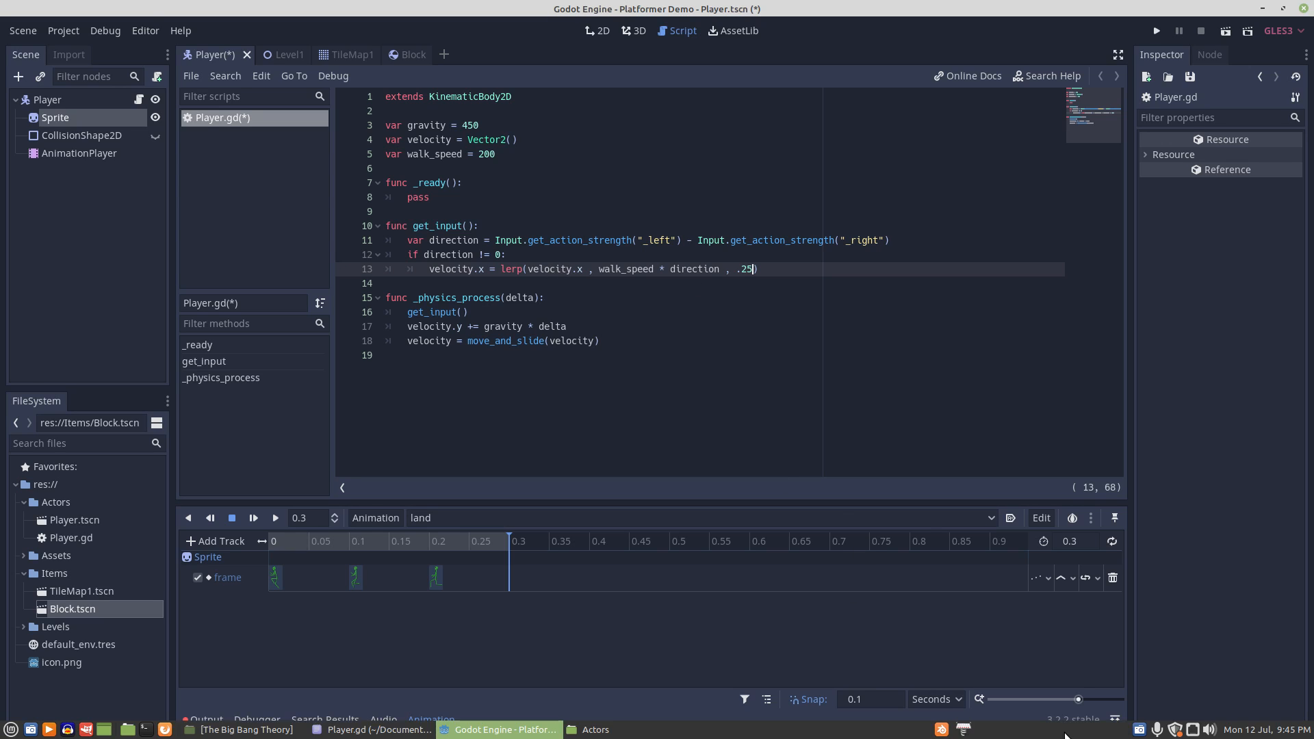
pyautogui.click(1139, 729)
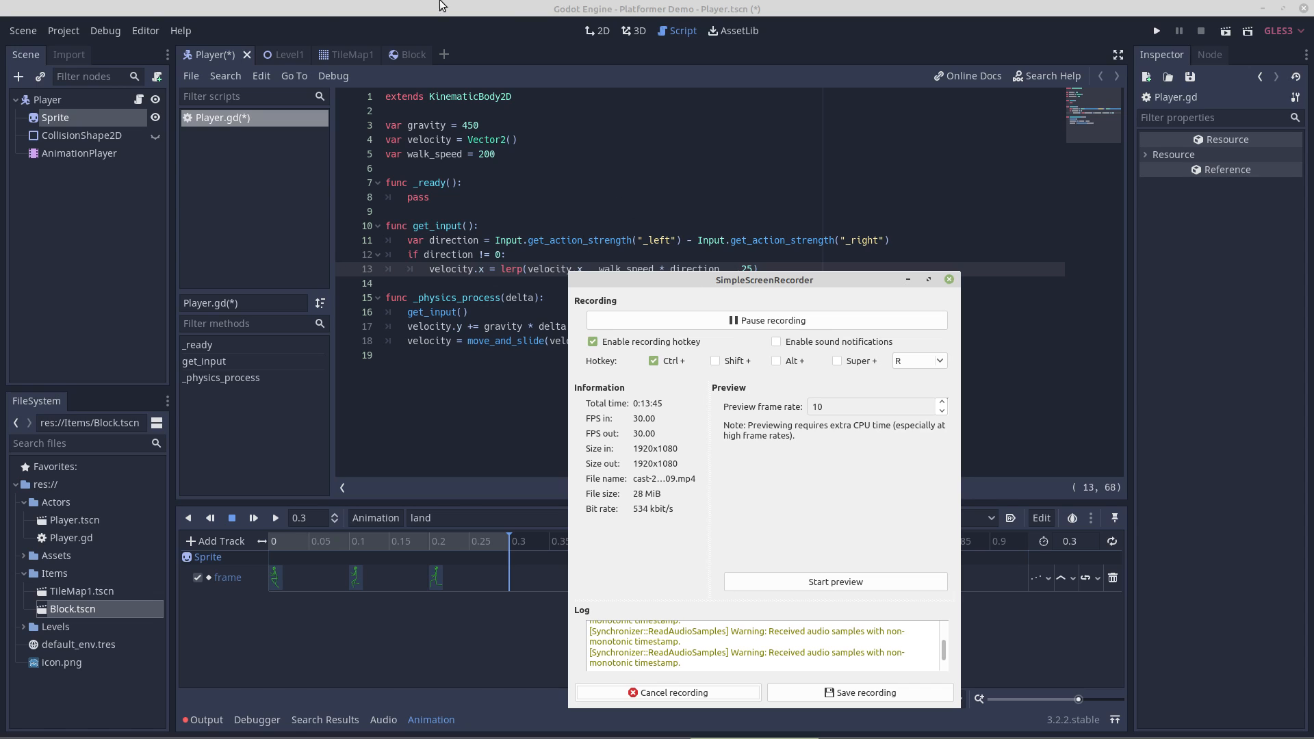
# Run the Level1 scene, test the Player's movement in both horizontal directions, and close the game window.
pyautogui.click(290, 59)
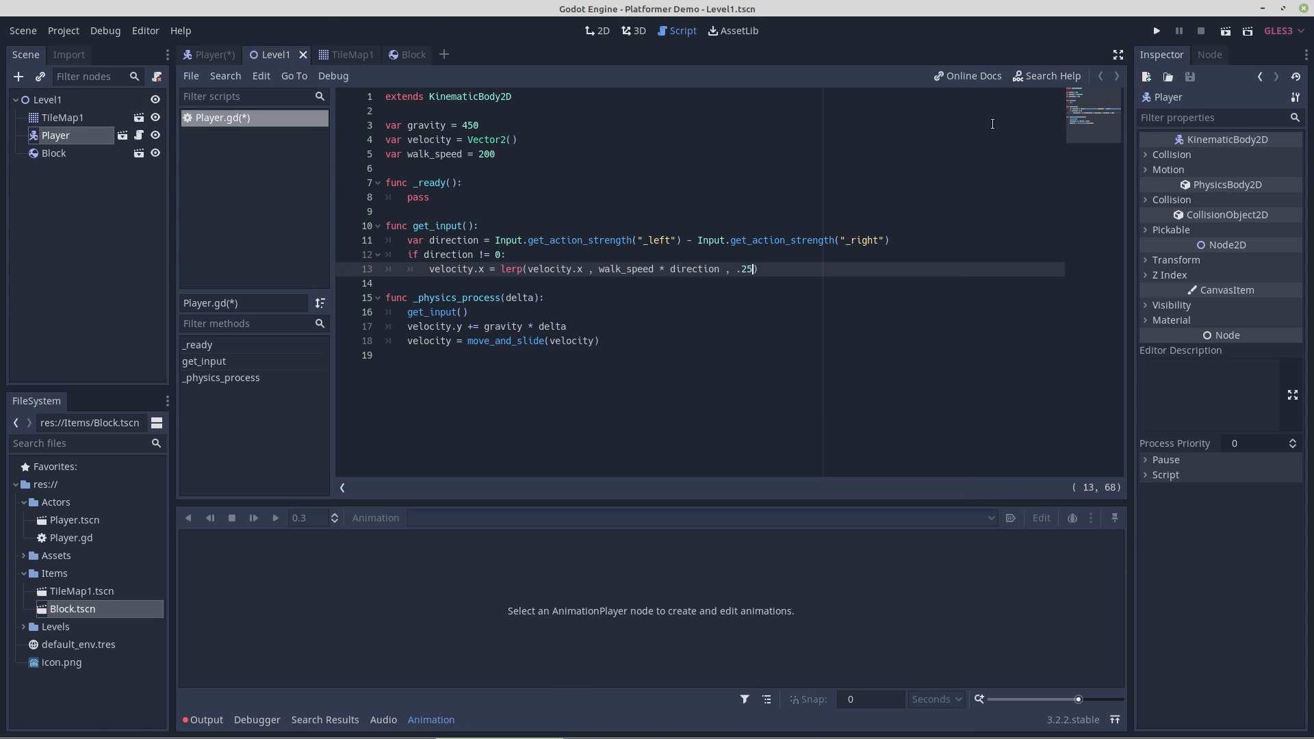
pyautogui.click(1225, 31)
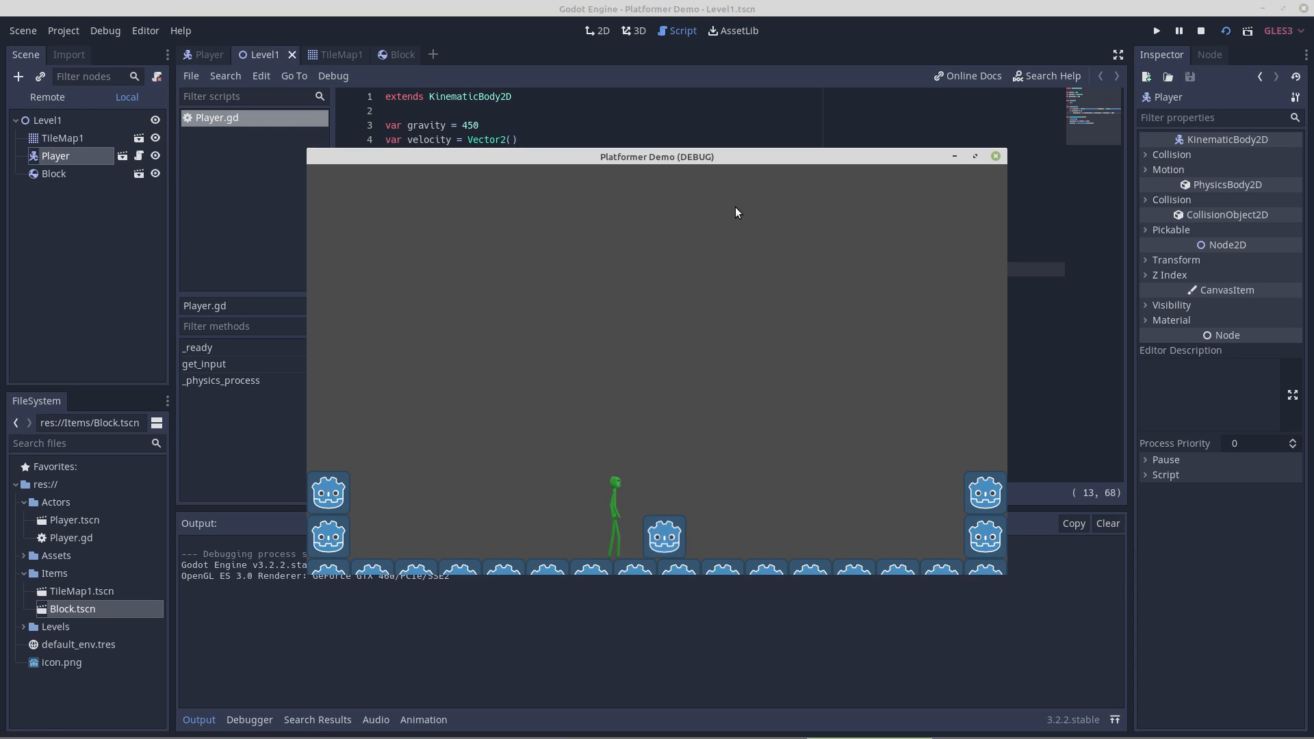
pyautogui.press('Right')
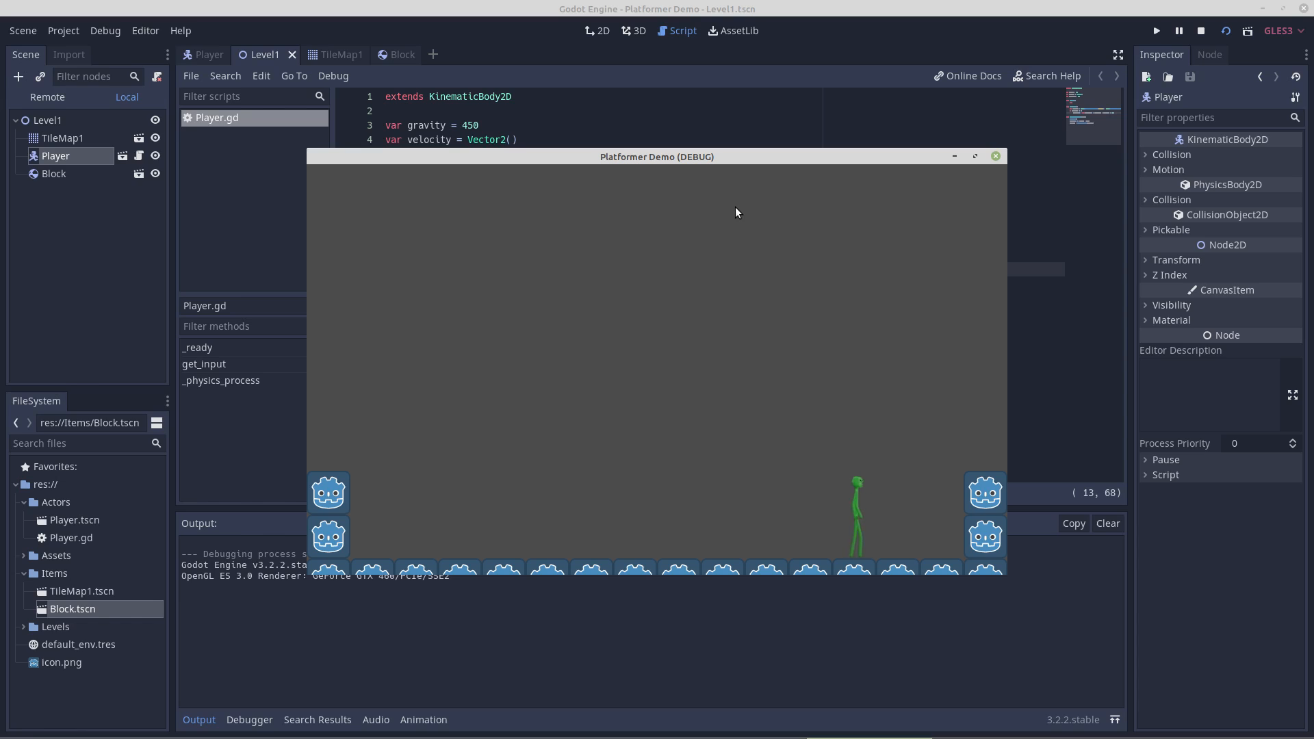
pyautogui.press('Left')
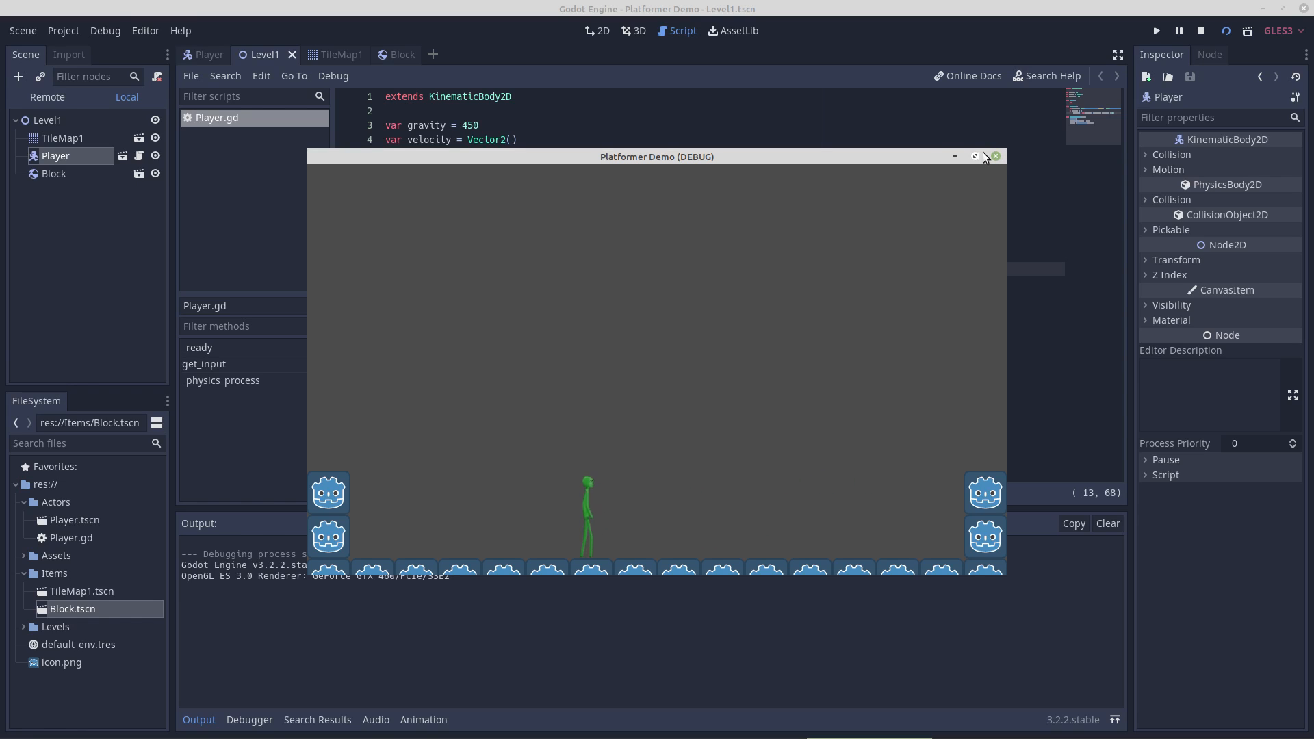
pyautogui.click(995, 156)
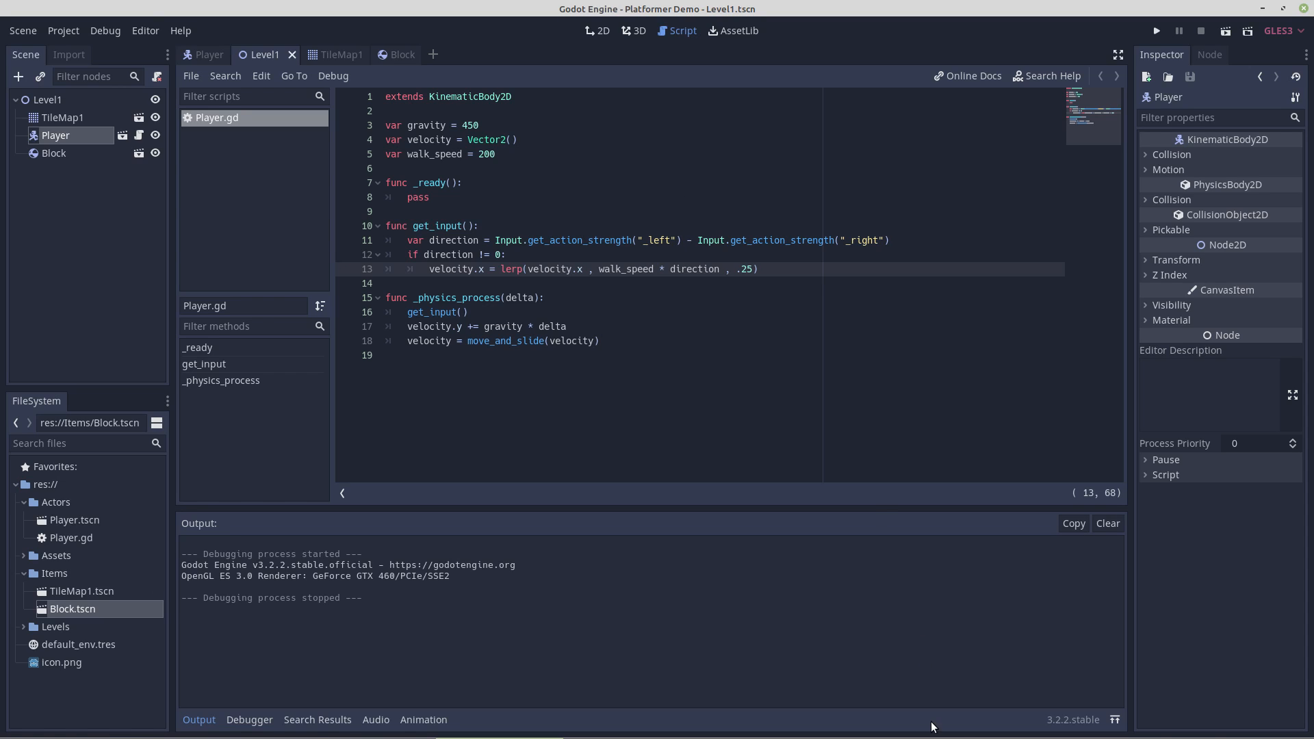
pyautogui.moveTo(928, 737)
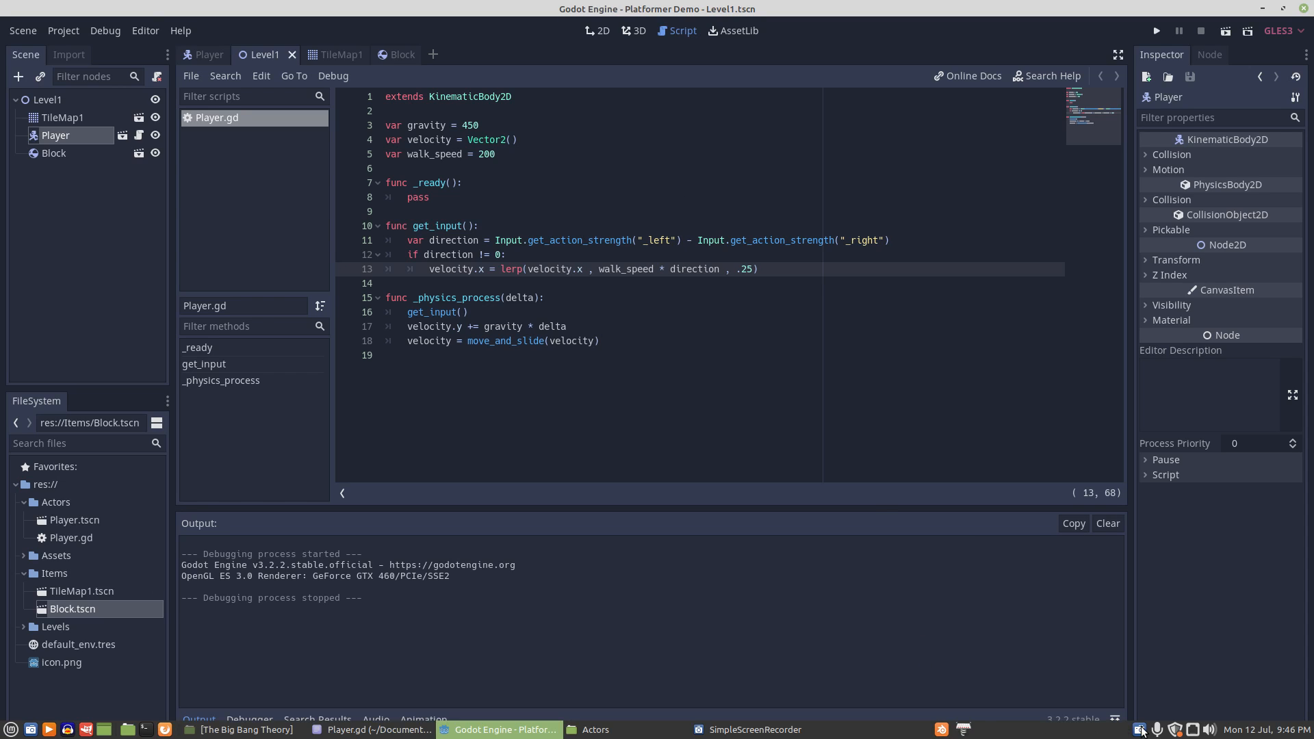